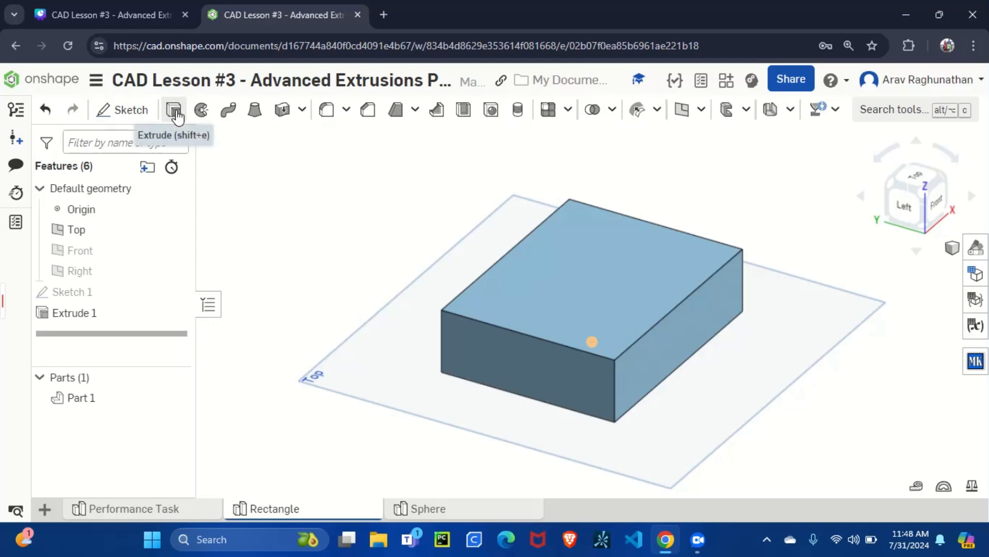
Step: Extrude the block's top face upward by about 0.58 in as a solid Add with a Blind end
click(176, 116)
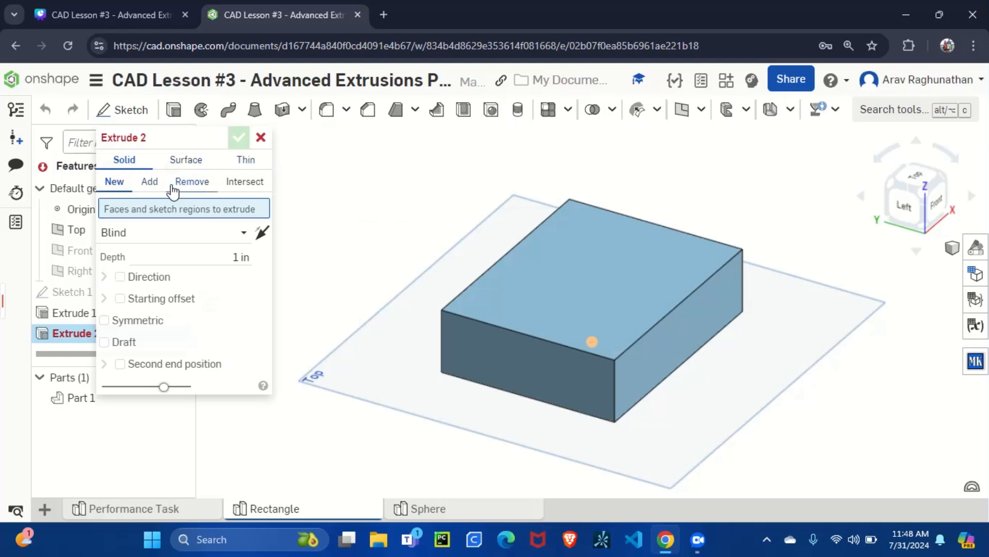
click(245, 162)
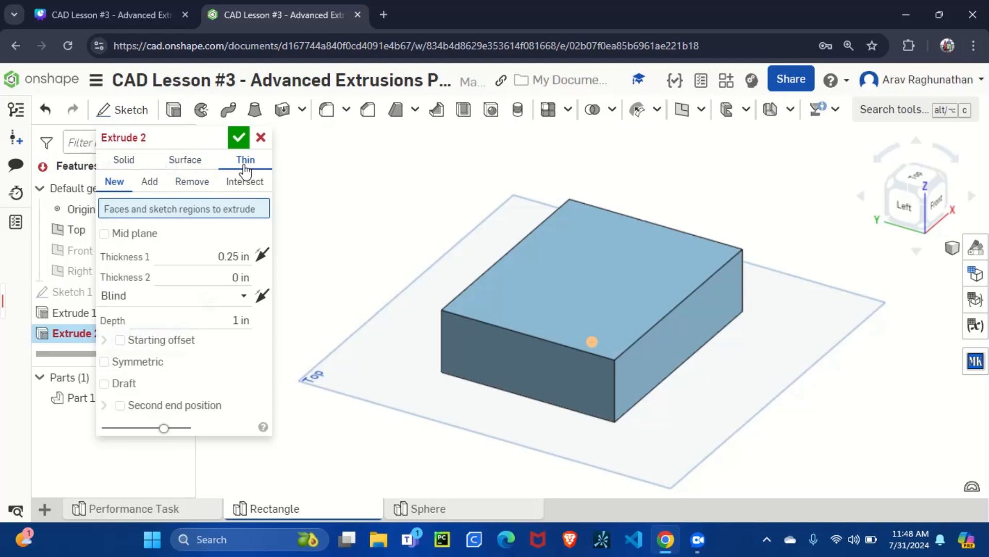
click(125, 162)
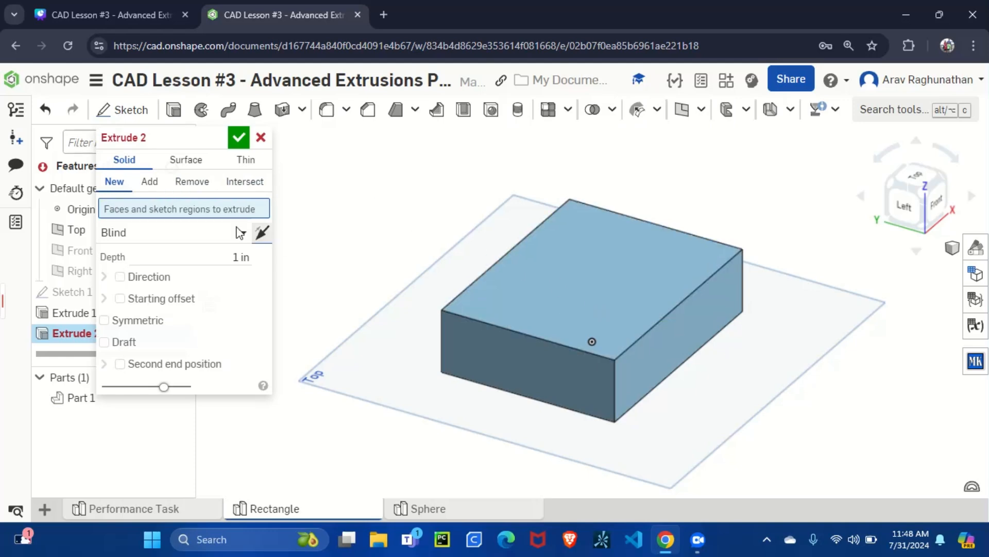
click(150, 184)
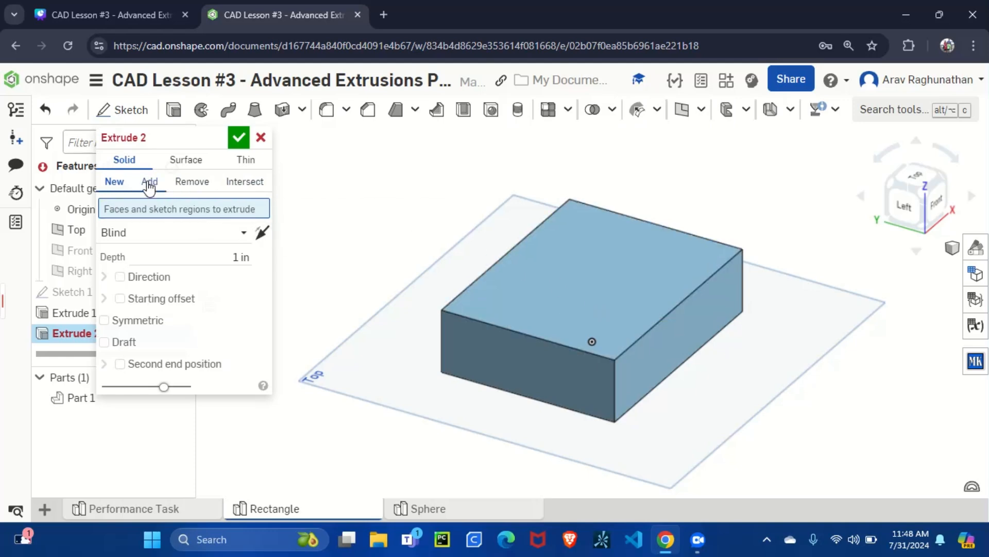
click(574, 268)
drag(592, 191, 601, 217)
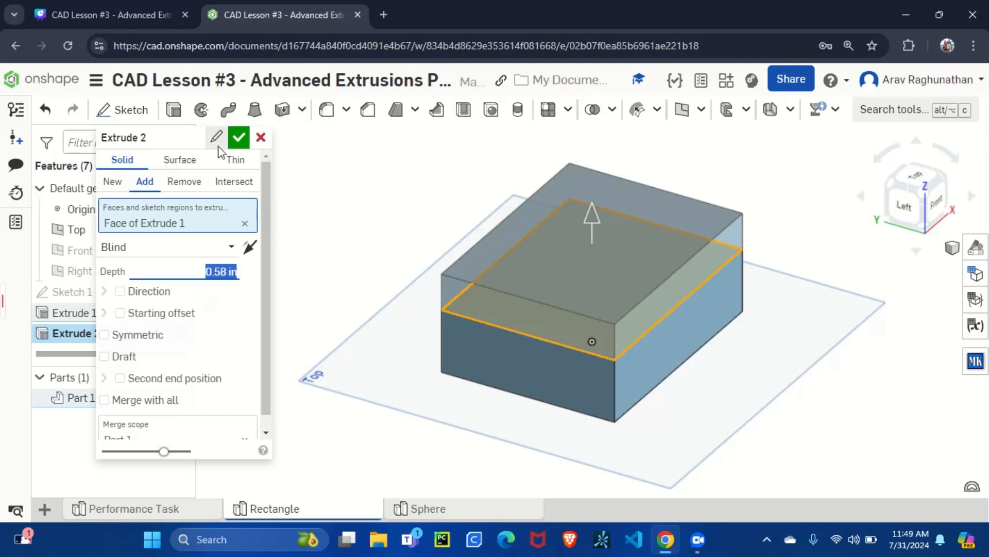
click(238, 138)
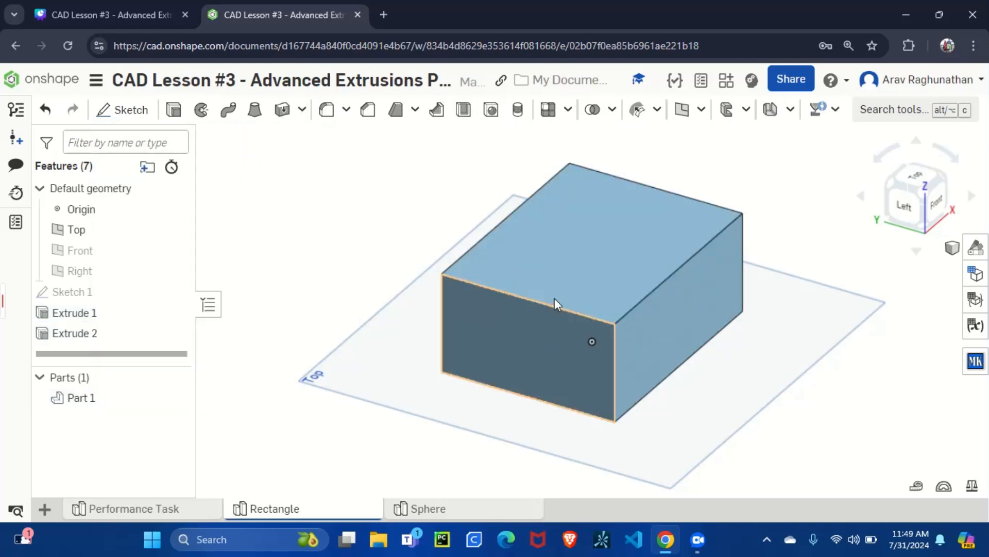
Step: Sketch a circle about 1.8 in in diameter near the middle of the block's top face
click(173, 110)
click(261, 137)
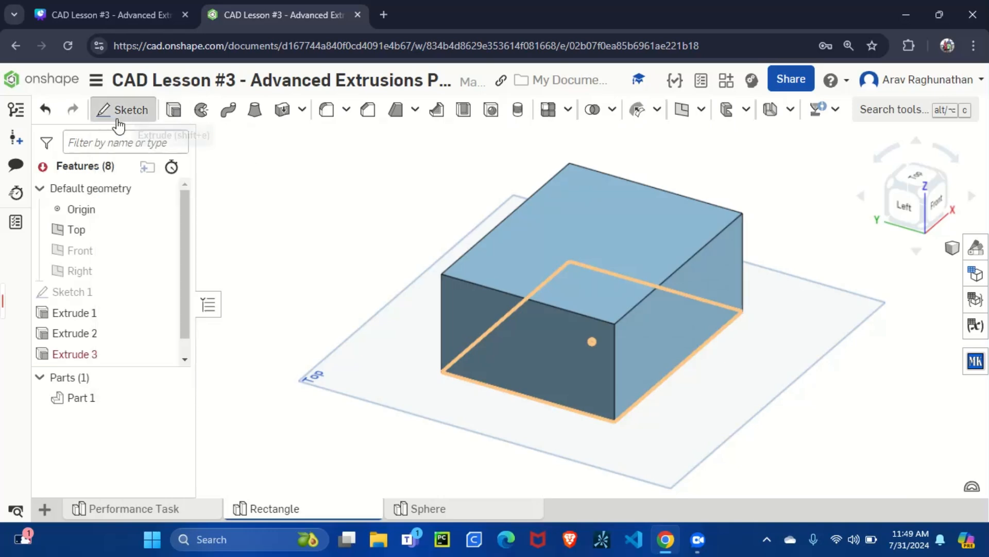
click(122, 109)
click(613, 230)
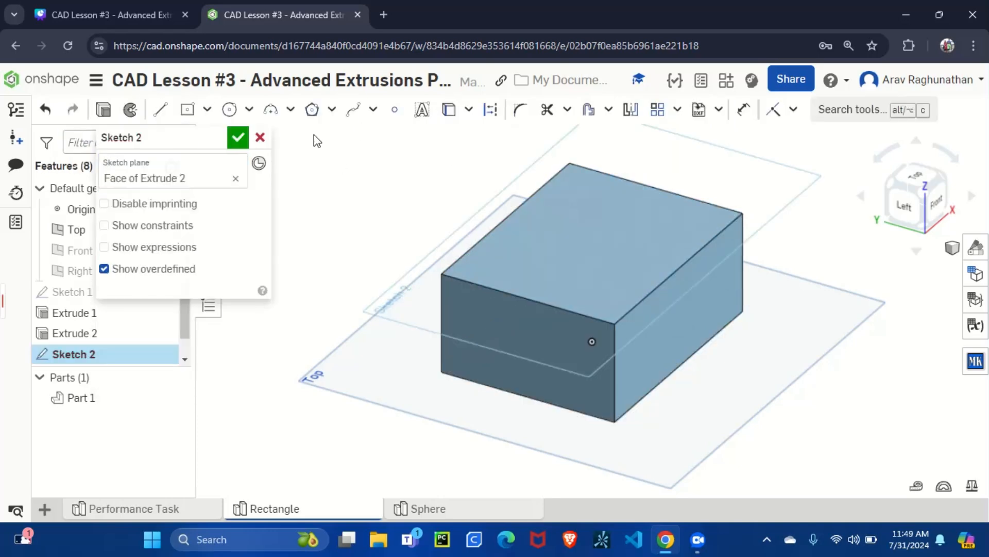
click(229, 109)
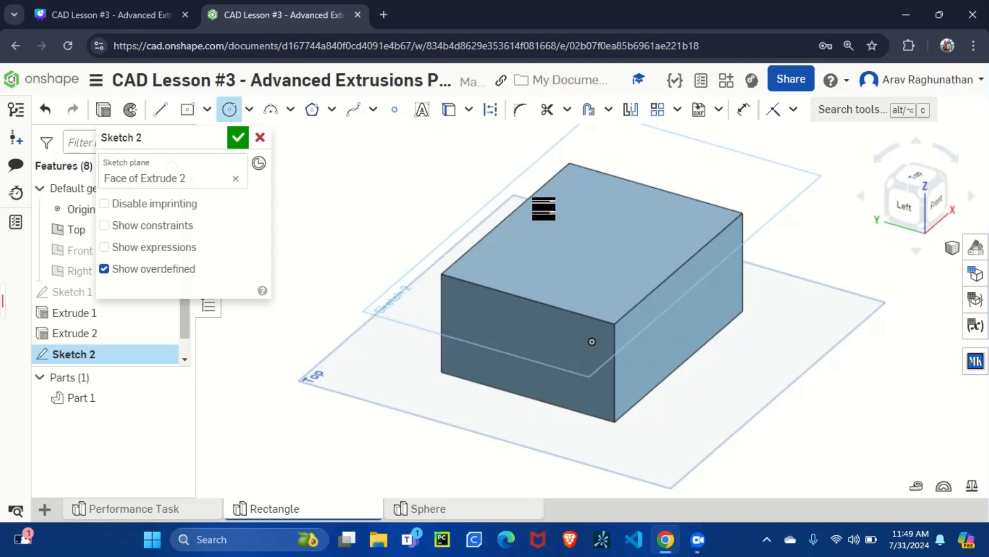
click(596, 245)
click(537, 230)
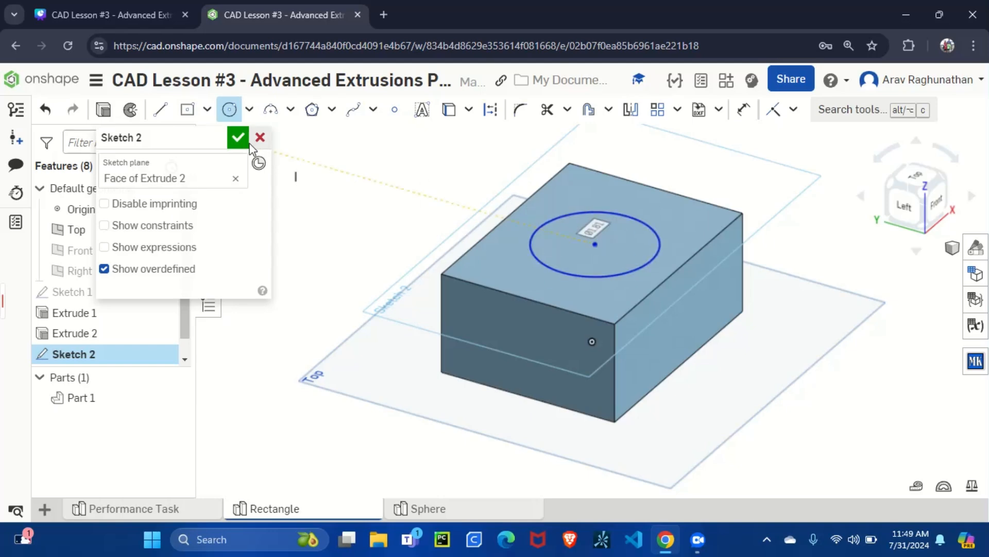
click(238, 137)
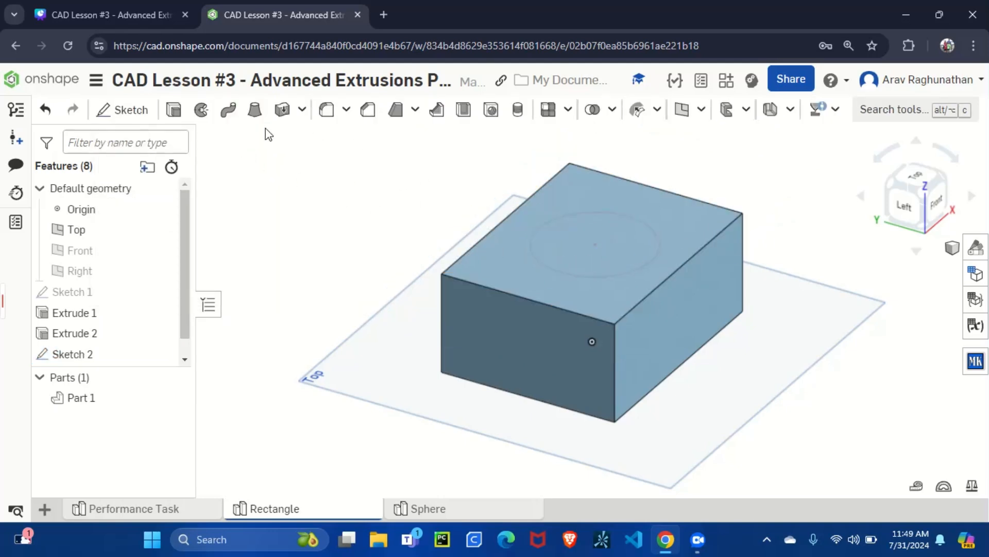
Step: Extrude the circle as a Remove cut with the Up to face end type, ending at the block's bottom face
click(174, 114)
click(627, 247)
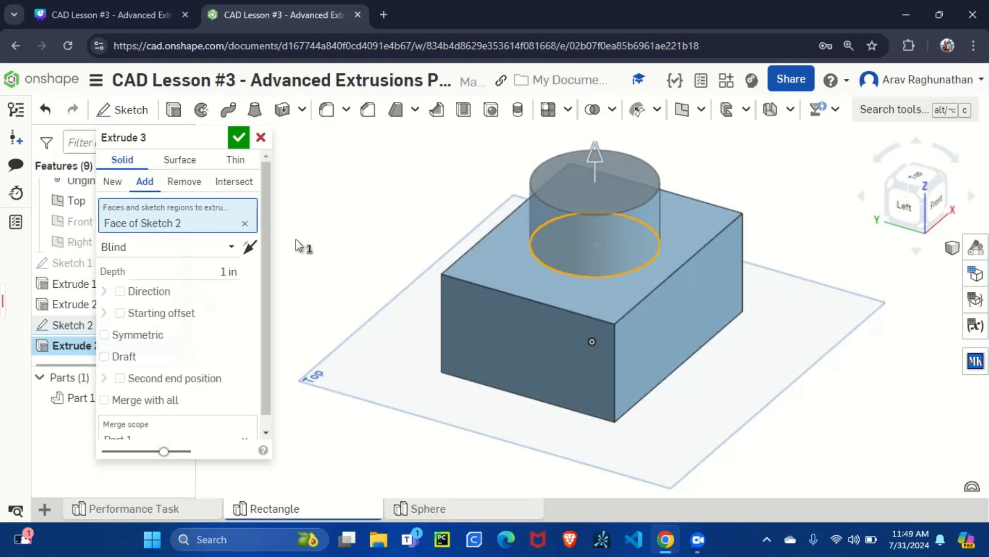
click(186, 181)
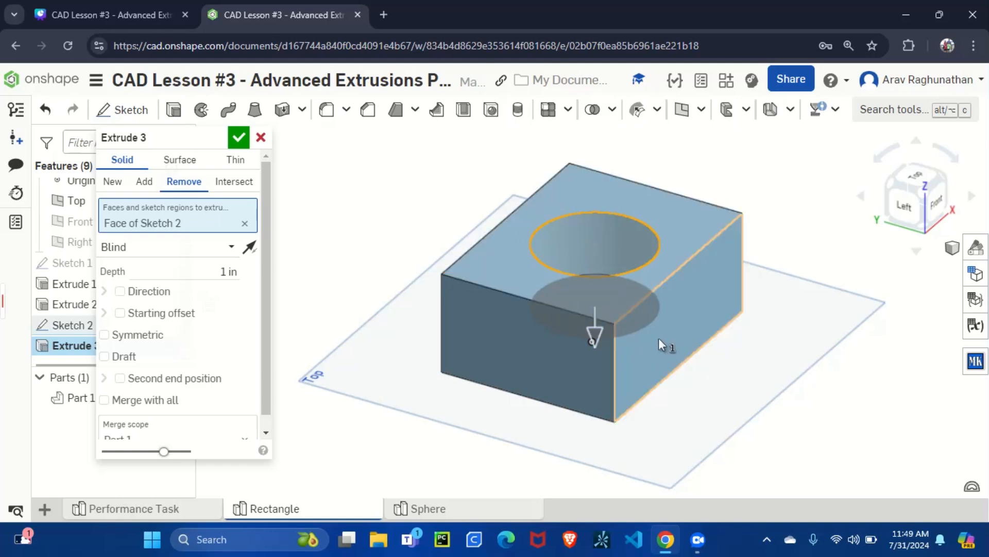
click(154, 249)
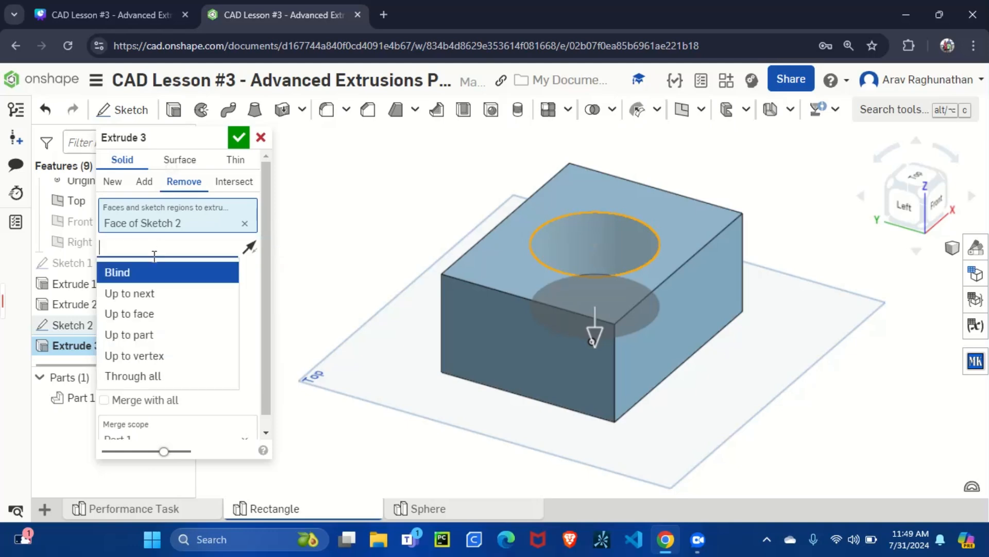
click(155, 291)
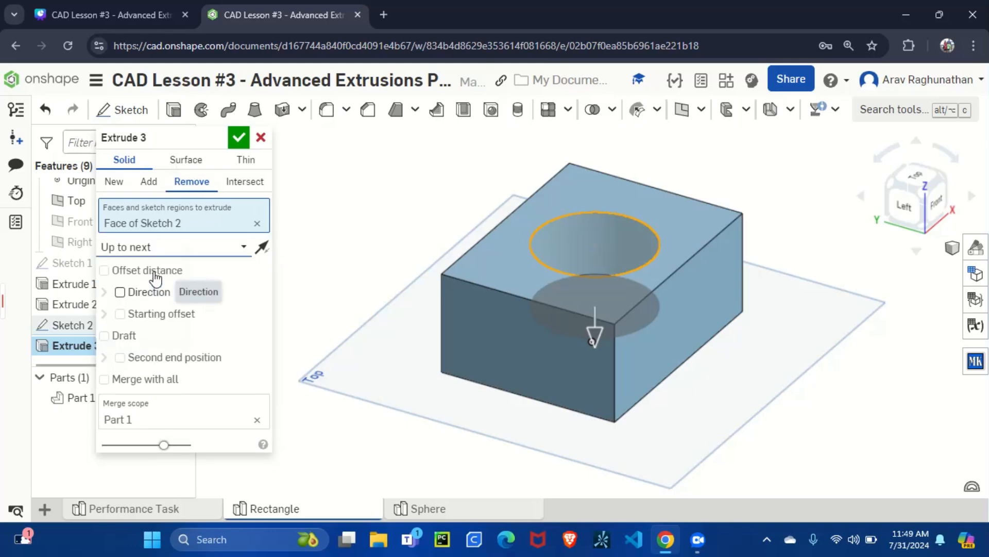
click(159, 249)
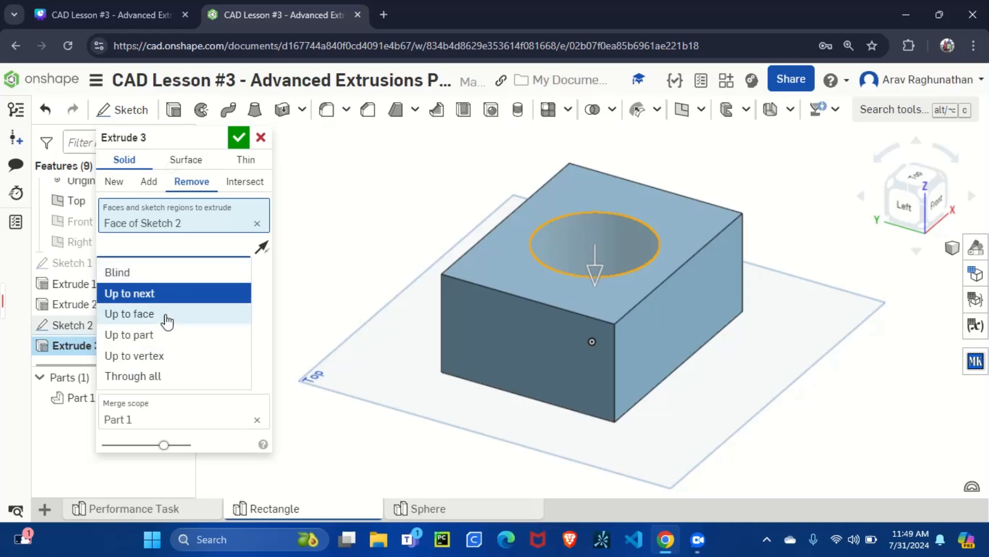
click(165, 315)
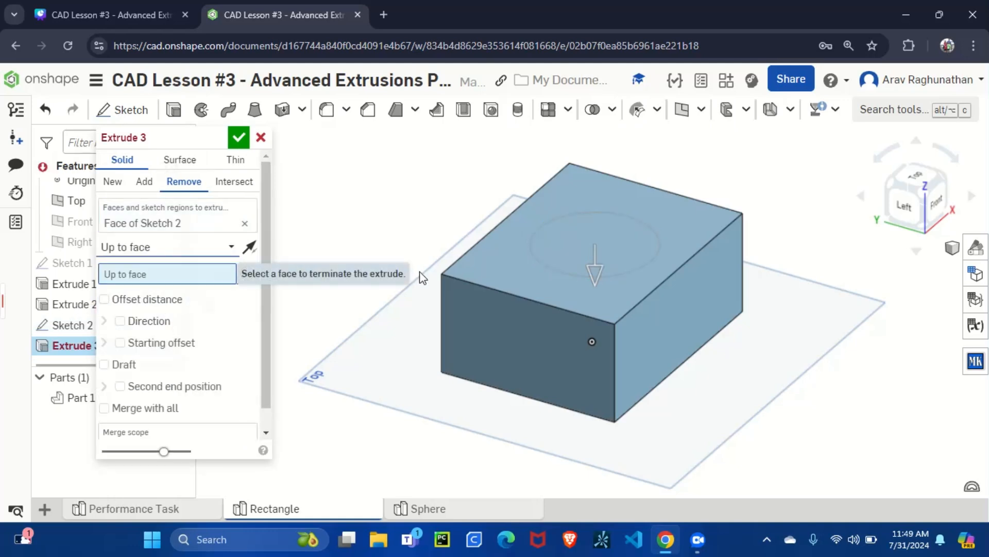
click(930, 226)
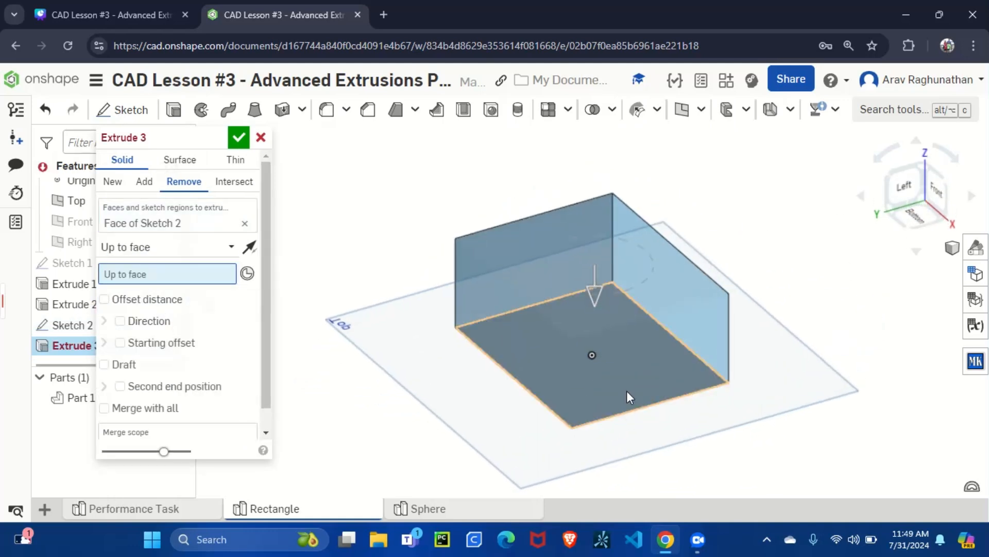
click(629, 395)
click(239, 137)
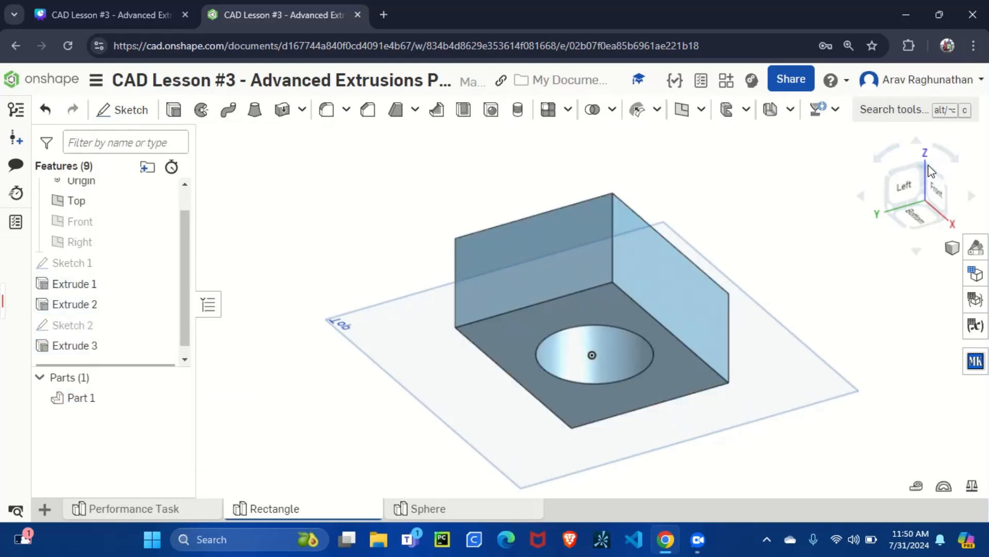
Step: Extrude the block's top face downward as a solid Intersect with a Blind depth of about 0.99 in
click(928, 170)
click(908, 166)
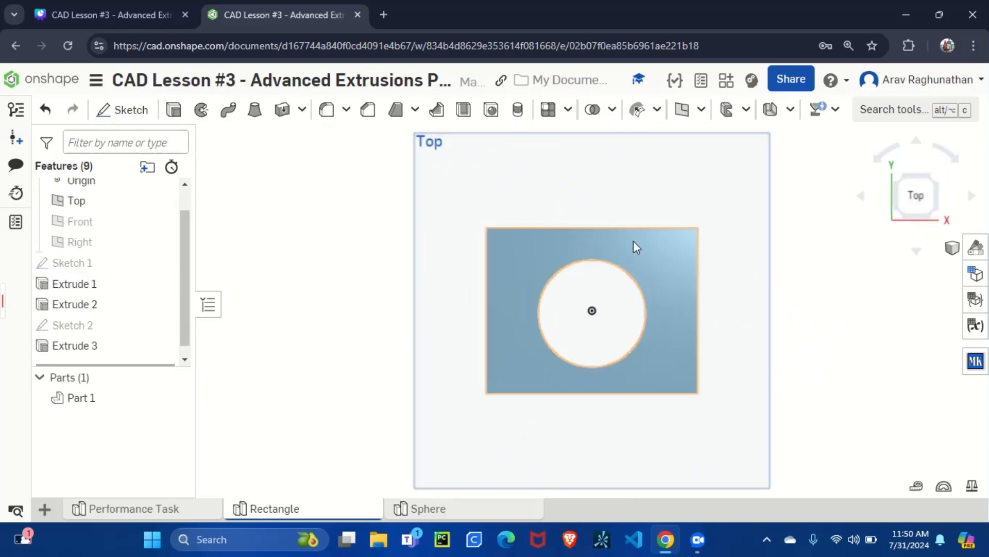
click(899, 214)
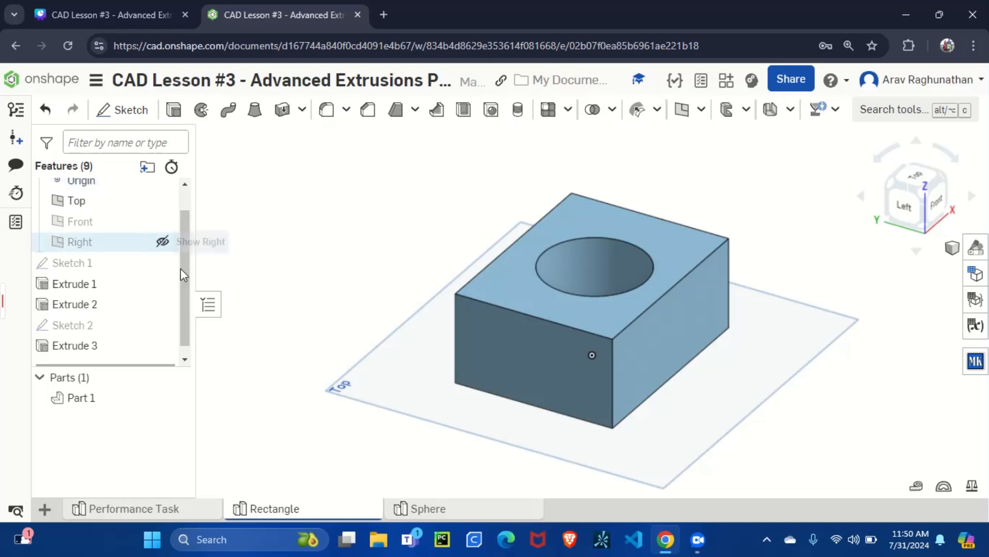
click(167, 118)
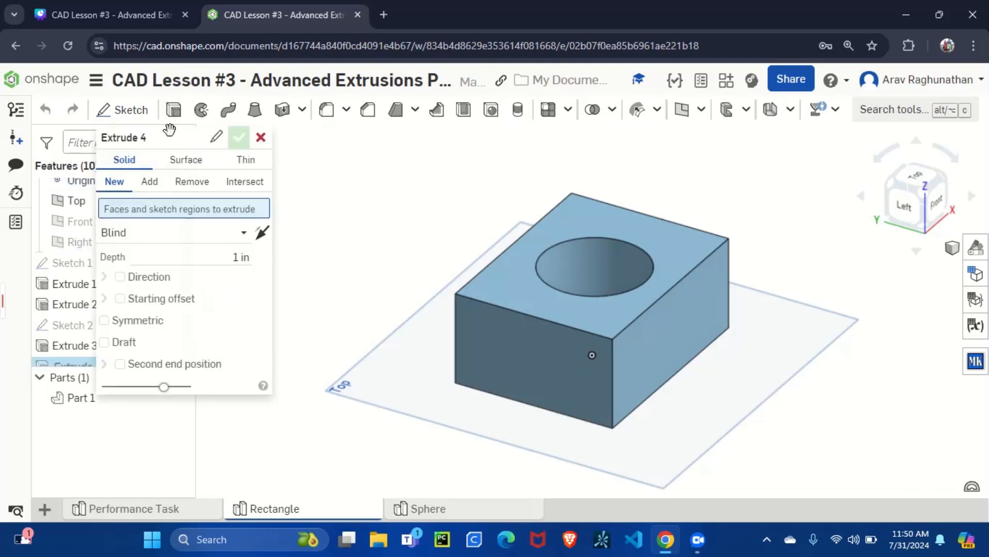
click(257, 186)
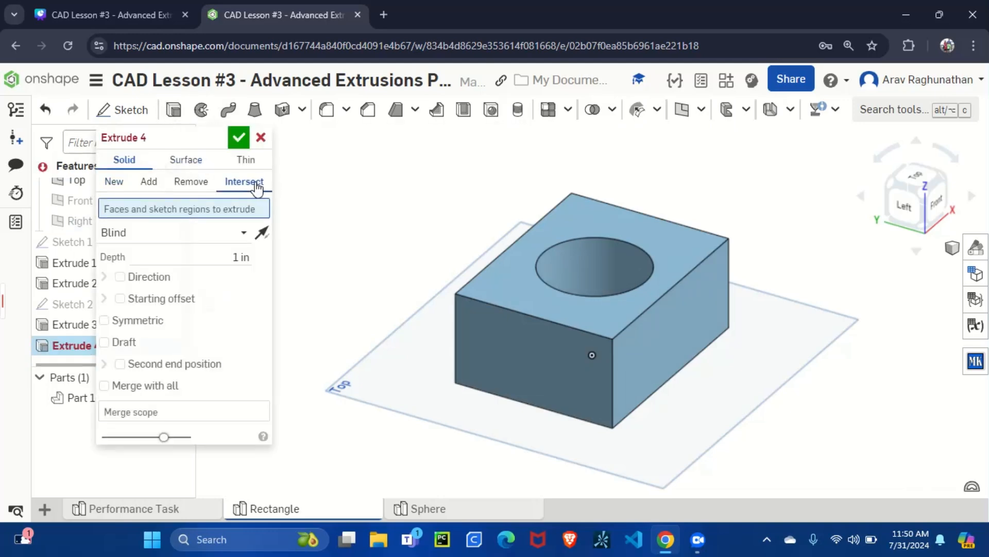
click(506, 292)
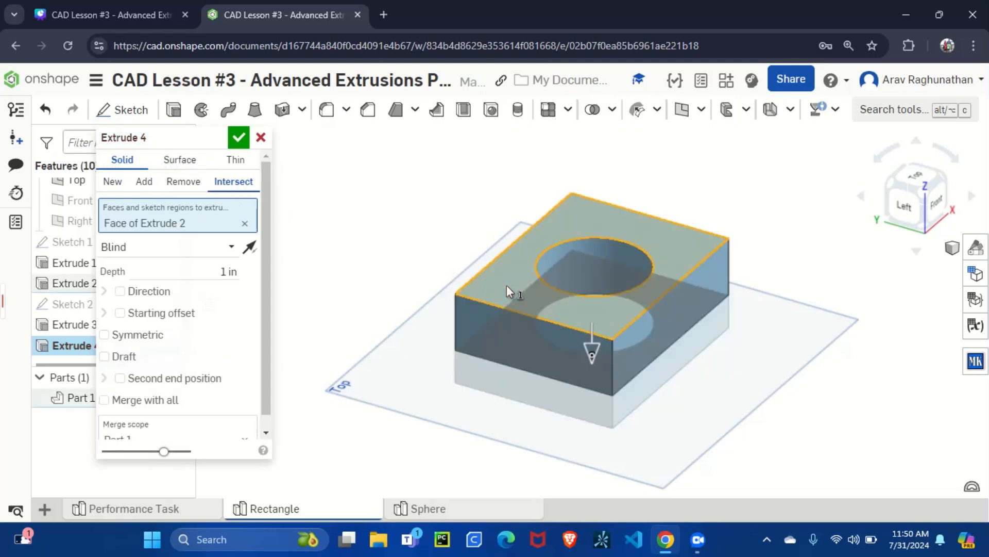
drag(592, 346, 544, 183)
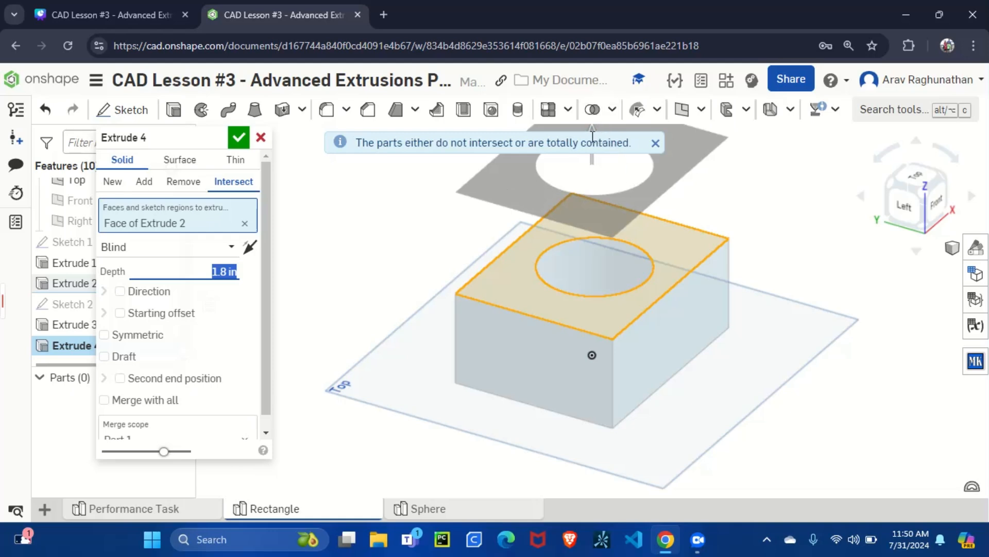
drag(592, 125, 641, 273)
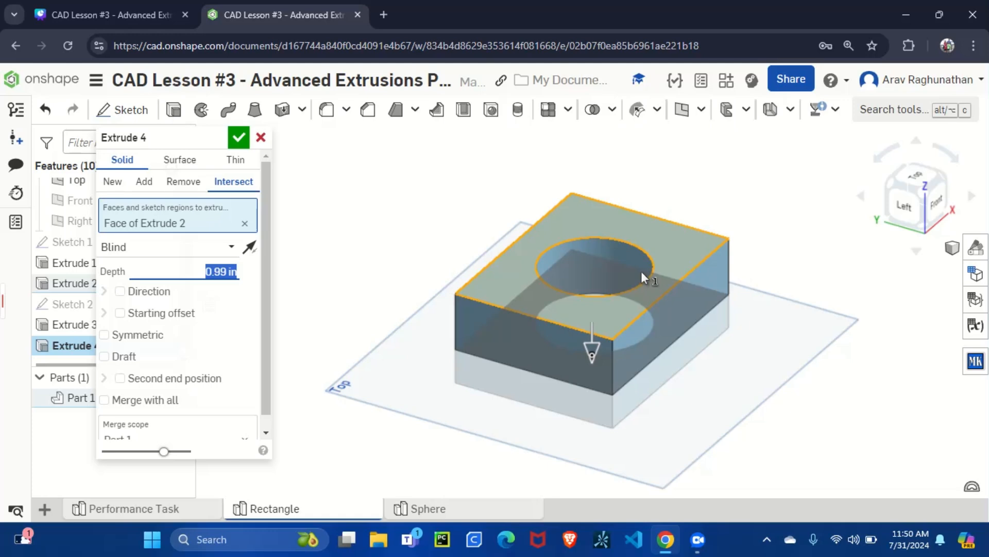
click(233, 134)
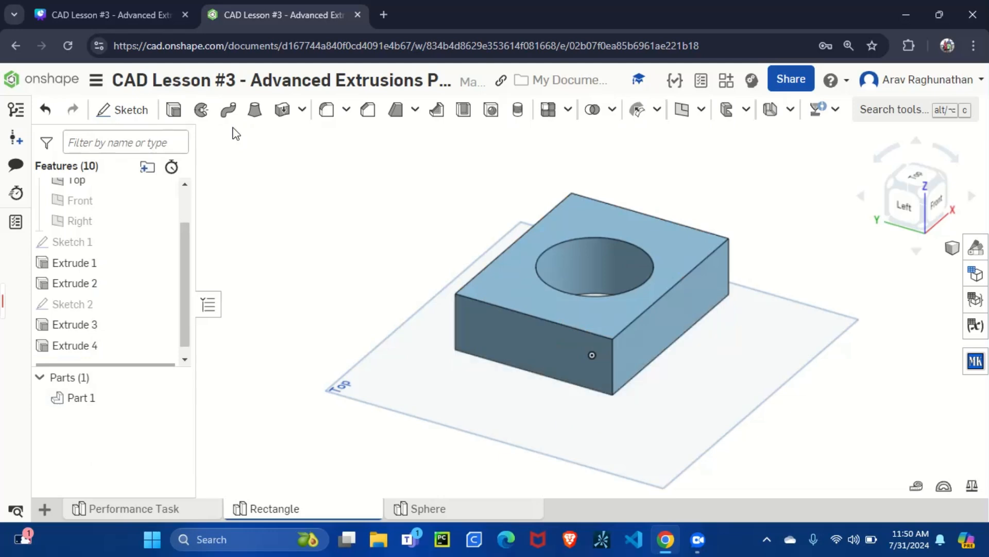
Step: Delete the Extrude 4, Sketch 2 and Extrude 3 features
click(937, 214)
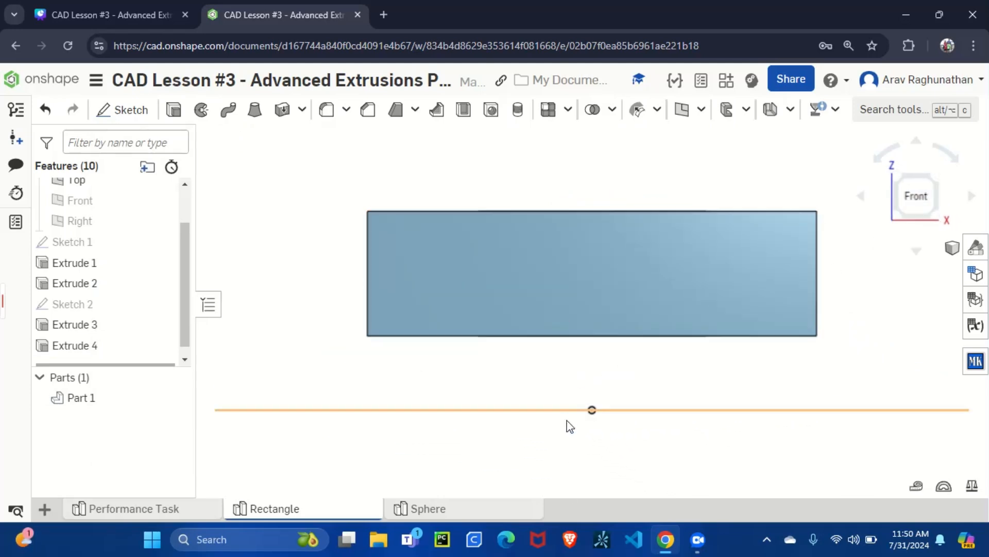
click(891, 186)
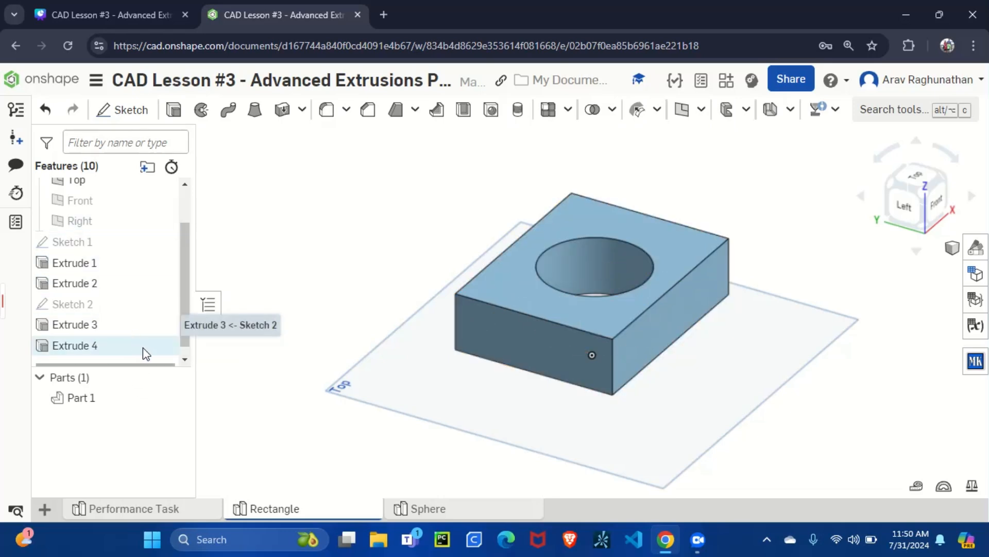
right_click(104, 350)
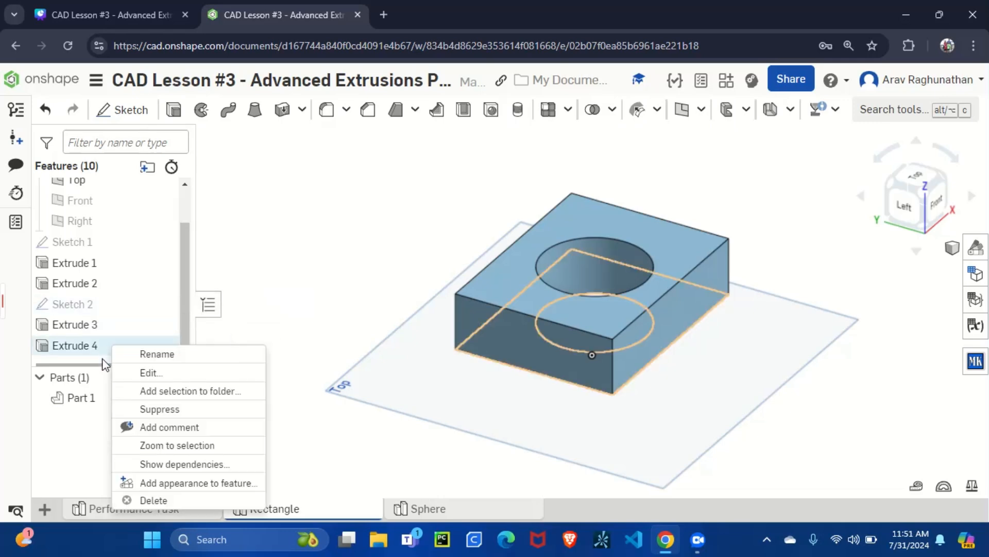
click(191, 501)
right_click(144, 314)
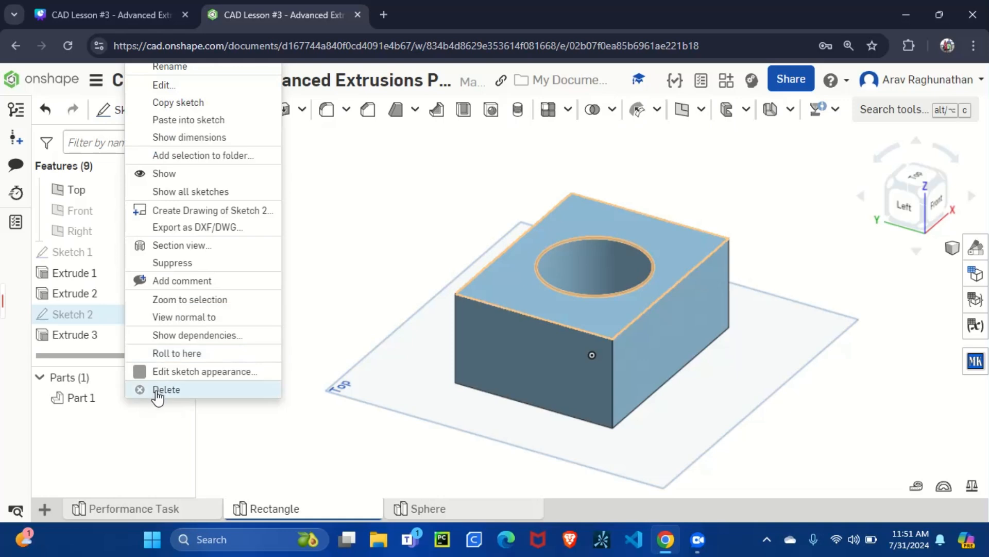
click(161, 388)
right_click(120, 335)
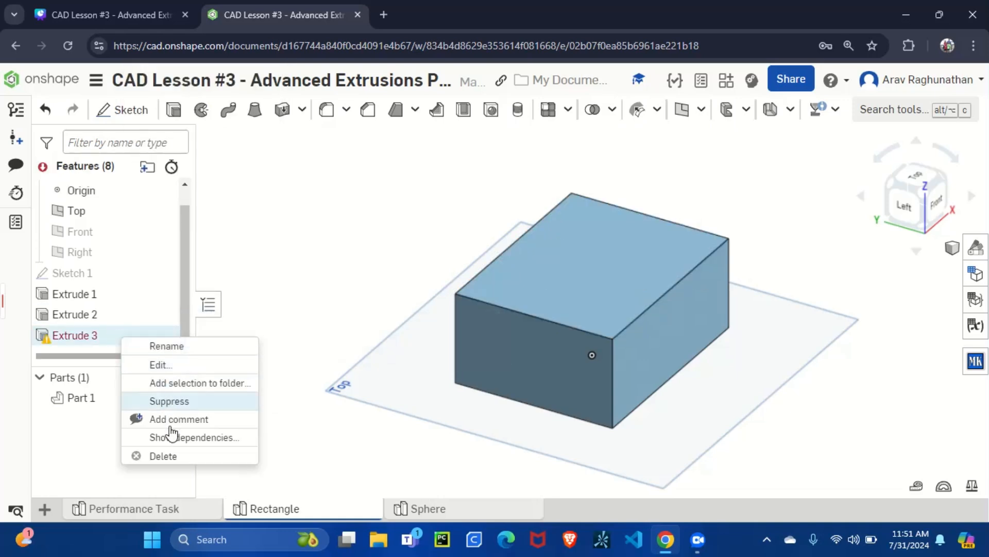
click(170, 456)
Step: Delete the Extrude 1 feature and select Sketch 1
right_click(101, 323)
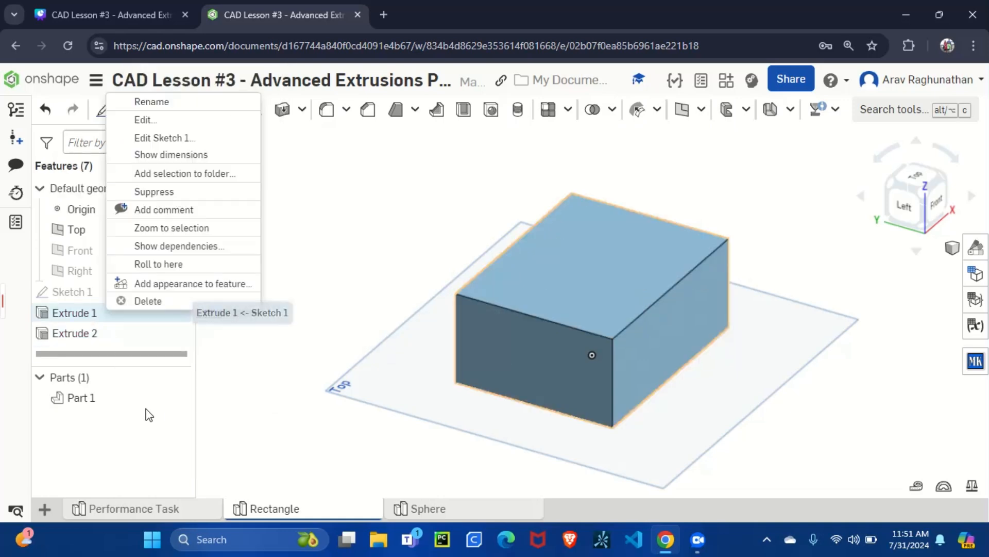
click(154, 302)
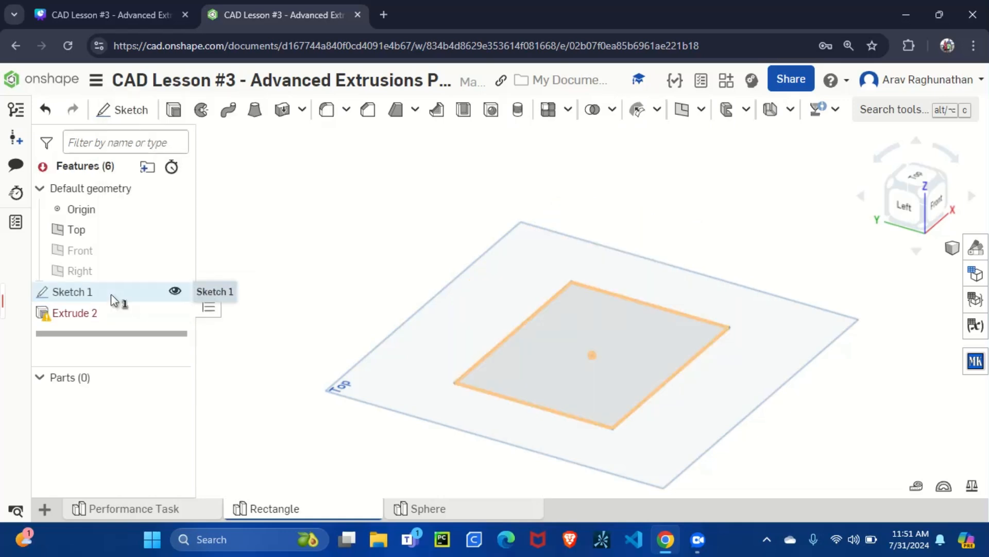
click(111, 294)
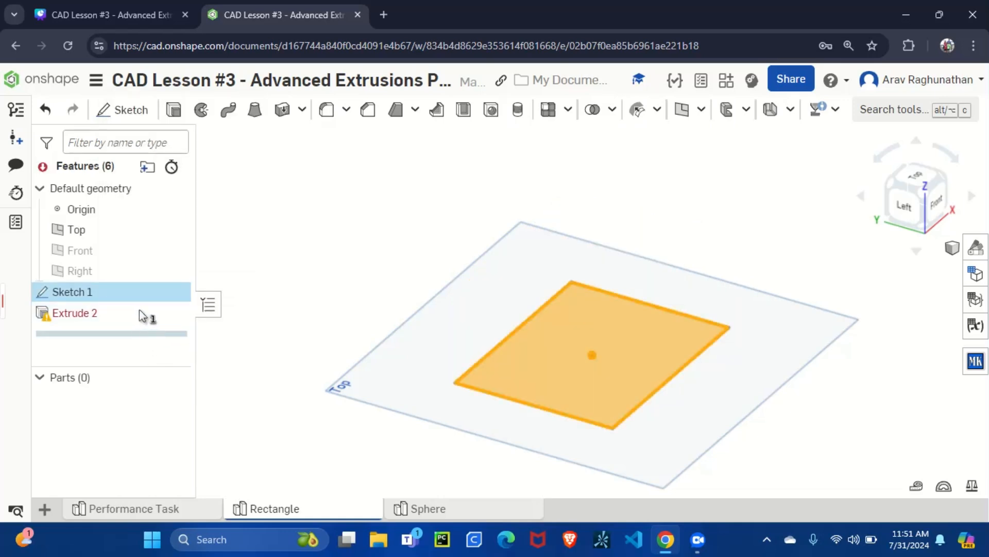
Step: Undo the deletion of the Extrude 1 feature and delete only the Extrude 2 feature, keeping the base sketch
key(ctrl+z)
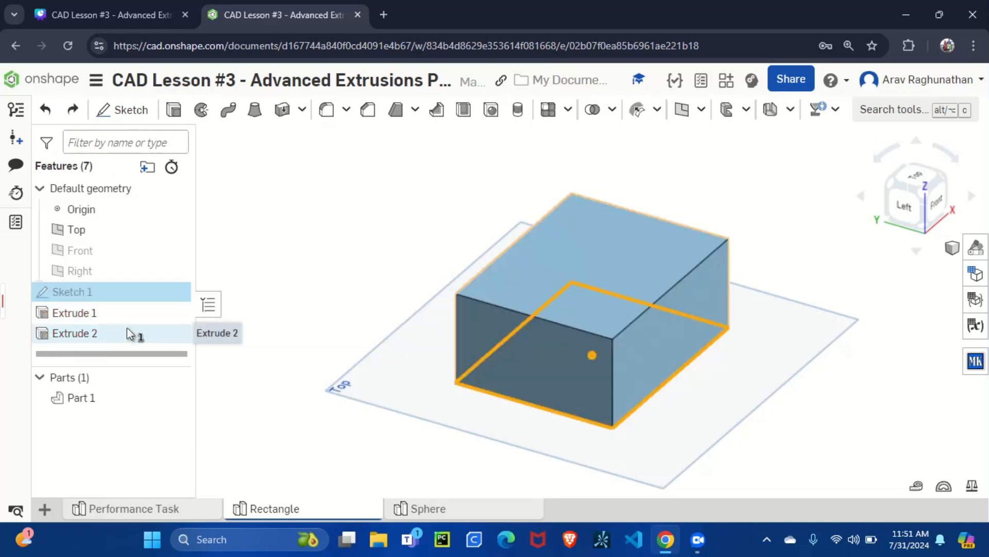
right_click(130, 334)
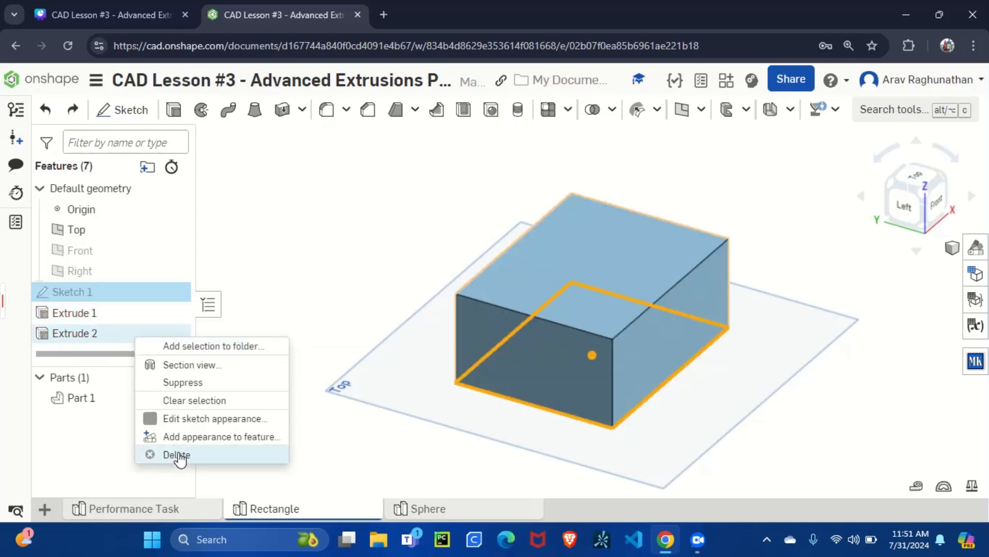
click(206, 454)
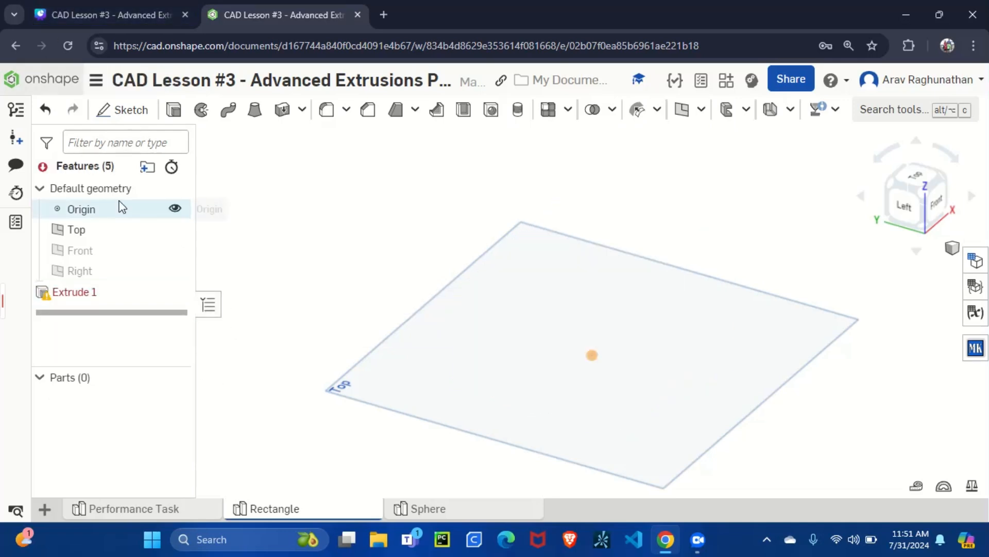
key(ctrl+z)
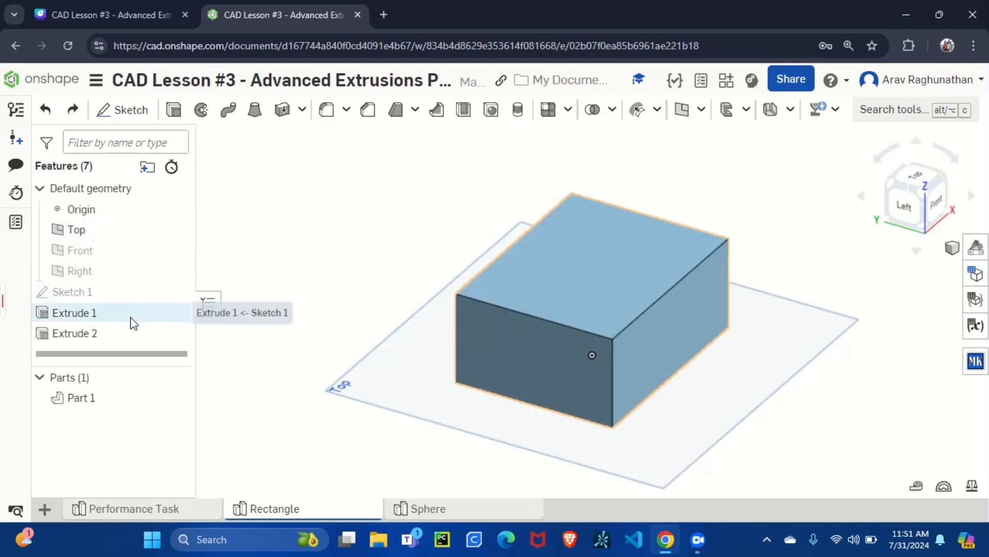
right_click(143, 335)
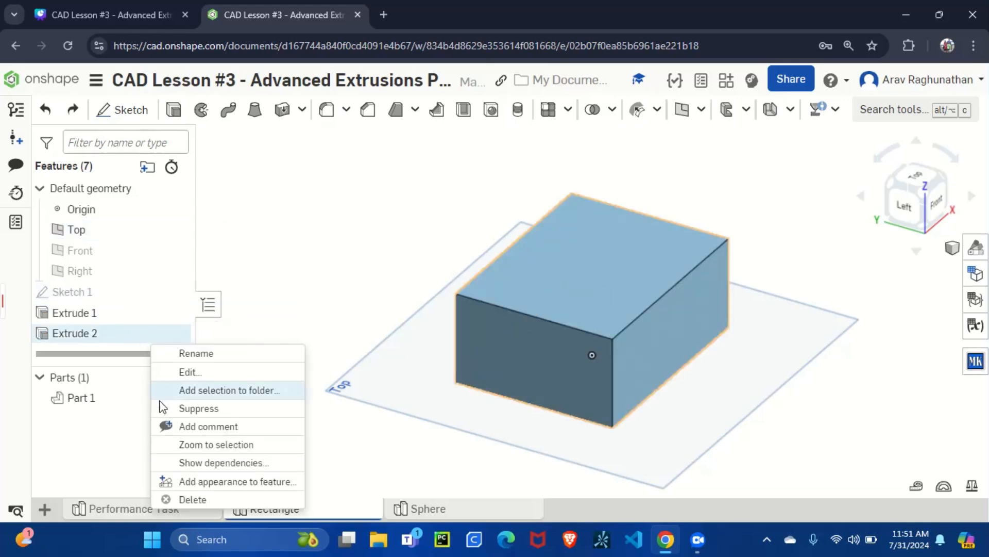
click(266, 500)
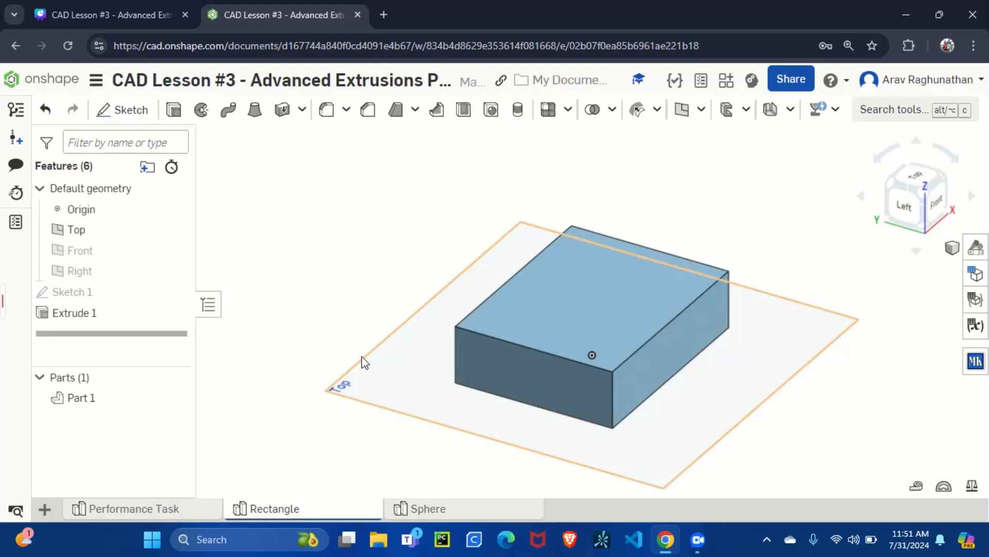
Step: Switch to the Canva presentation, present it full screen up to the "Revolve" Tool slide, and exit the presentation
click(89, 7)
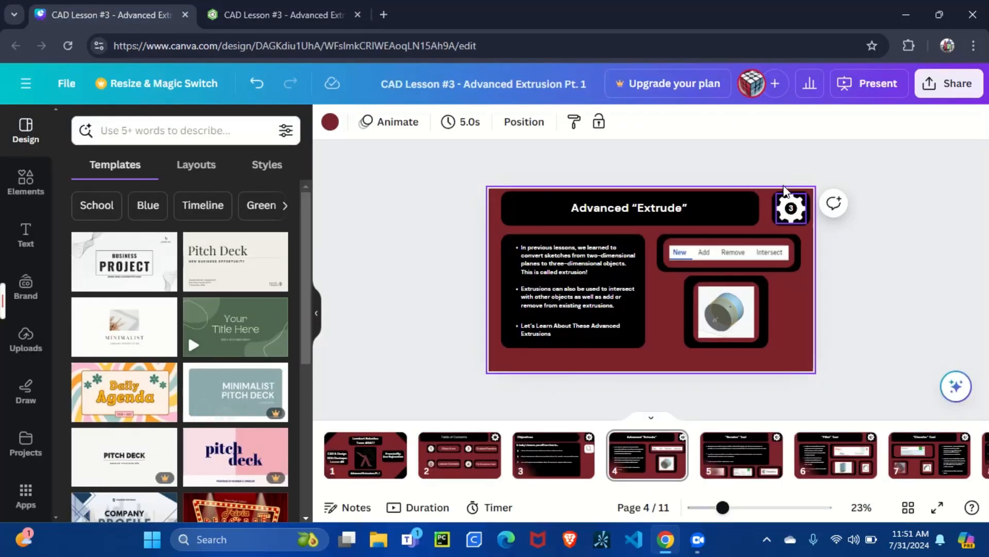
click(877, 82)
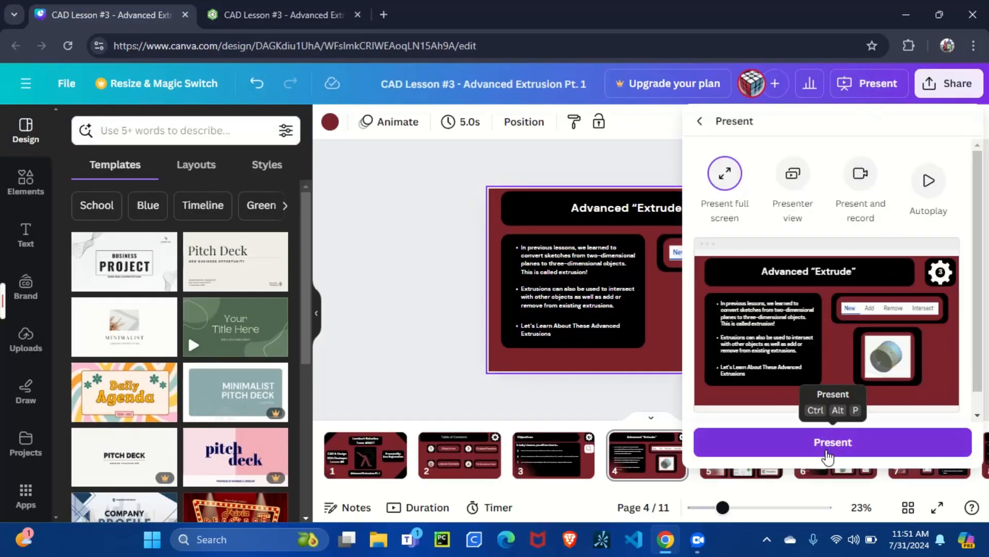
click(831, 442)
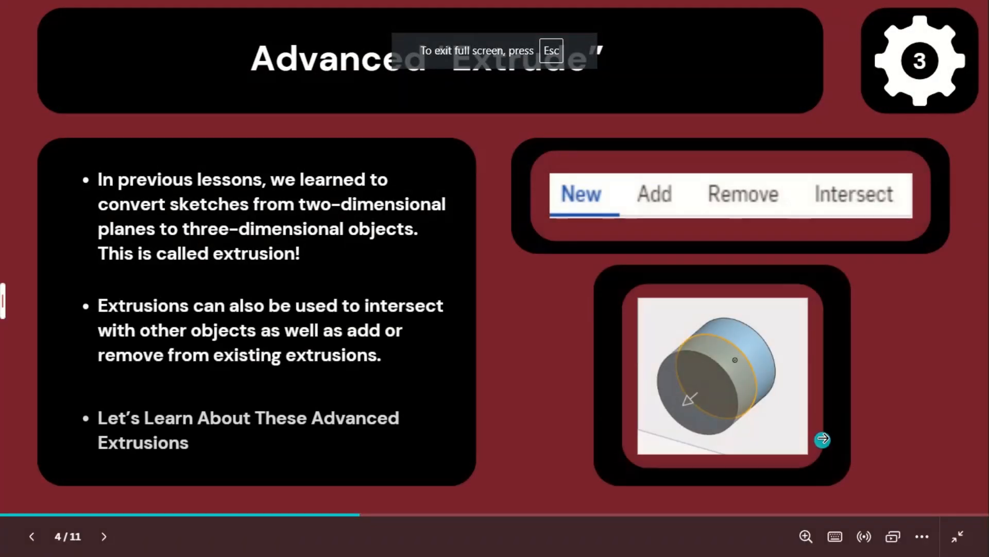
click(822, 438)
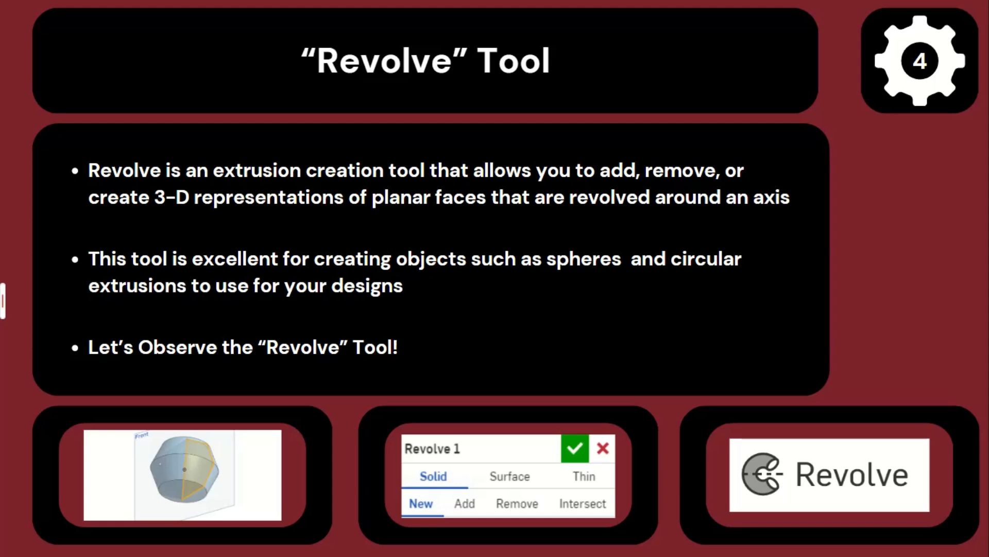
key(Escape)
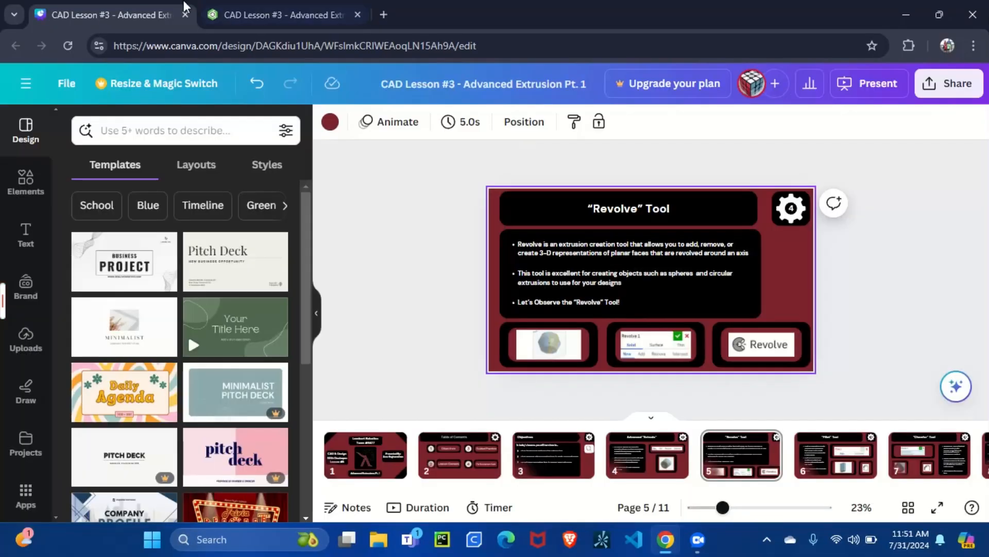
Step: Switch to Onshape, open the Sphere part studio and delete the sphere's revolve feature
click(247, 15)
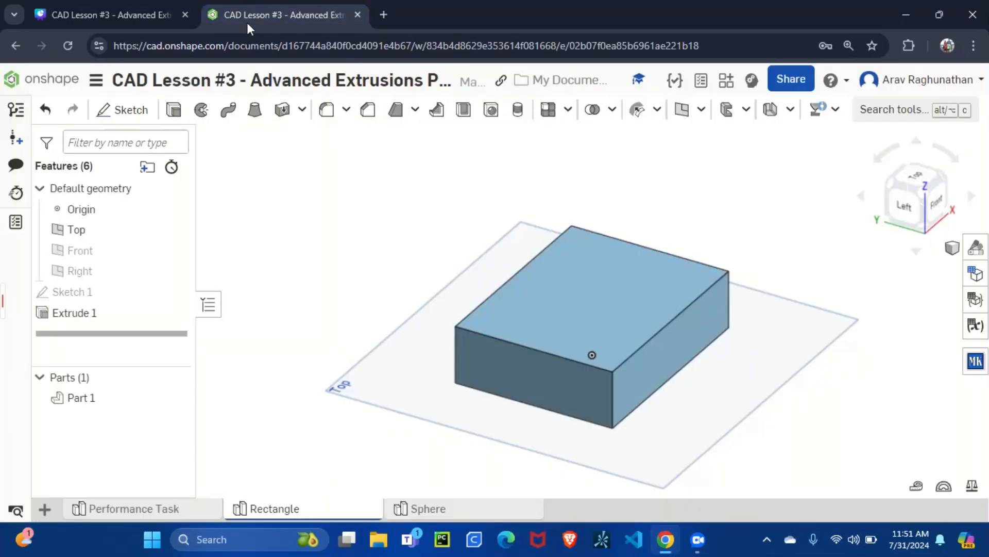
click(436, 508)
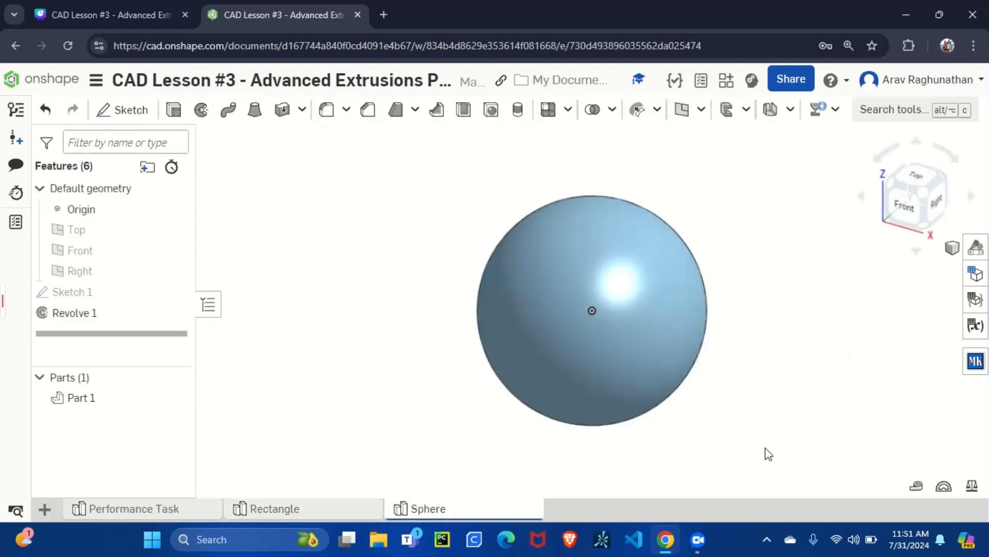
drag(772, 441, 407, 204)
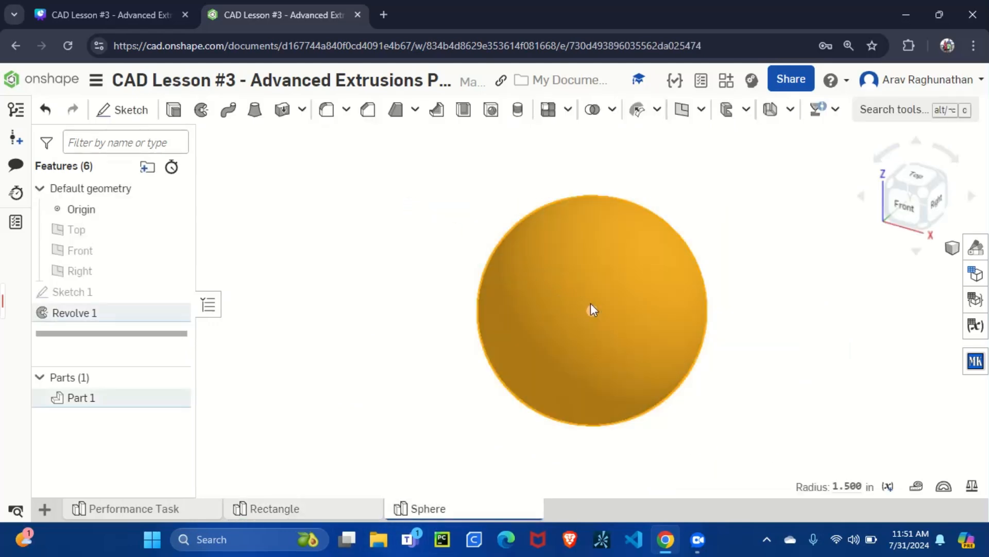
key(Delete)
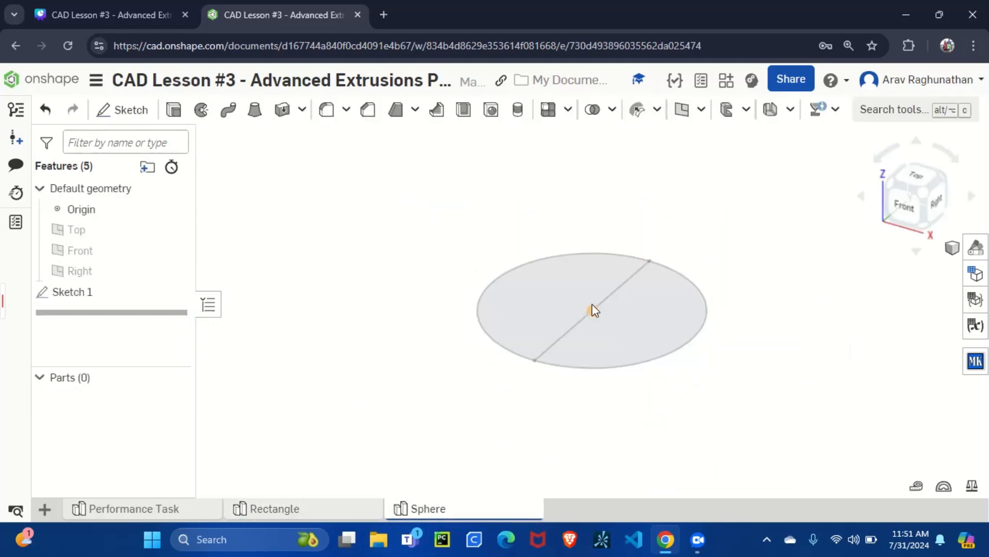
Step: Revolve the left half of the circle as a new Full solid about the sketch's vertical centre line
click(924, 175)
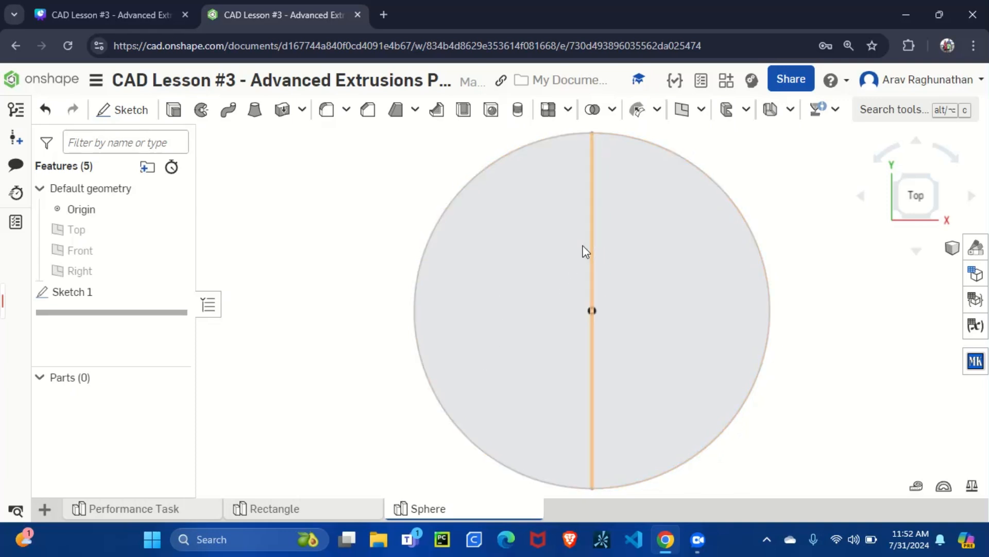
click(201, 110)
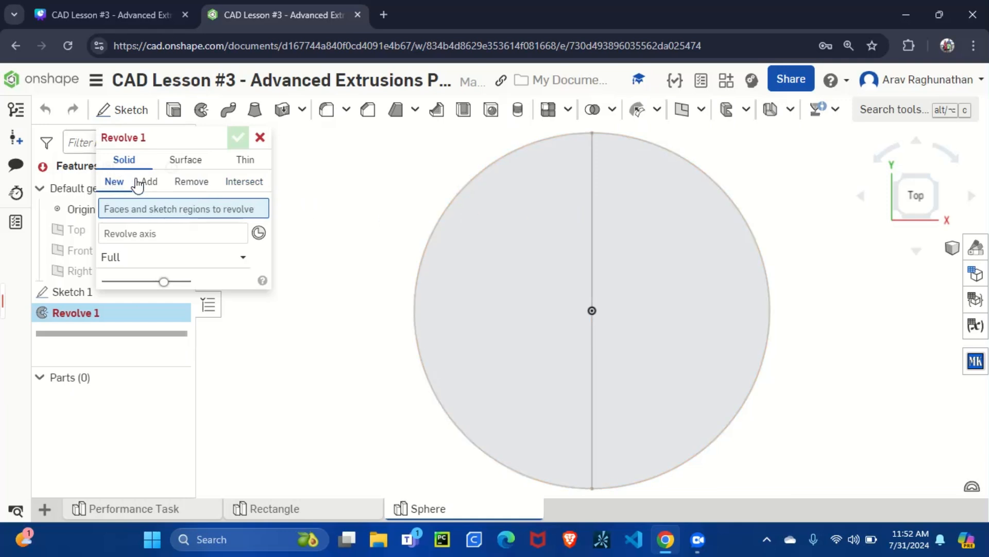
click(531, 206)
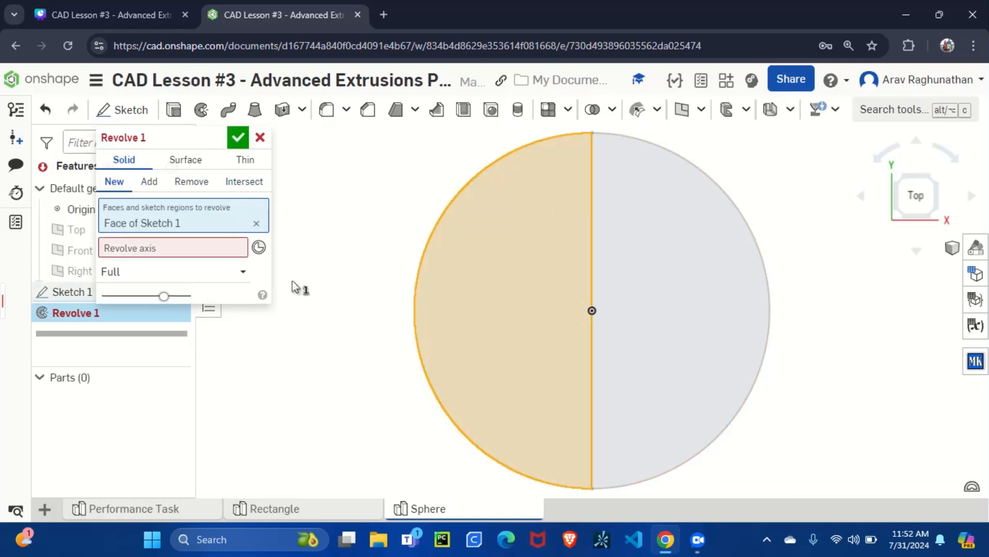
click(220, 249)
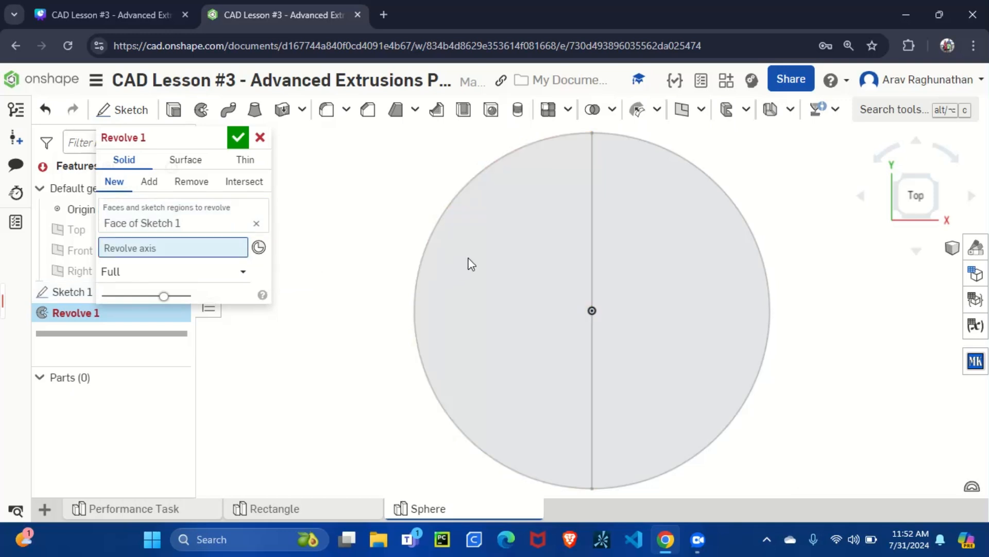
click(592, 242)
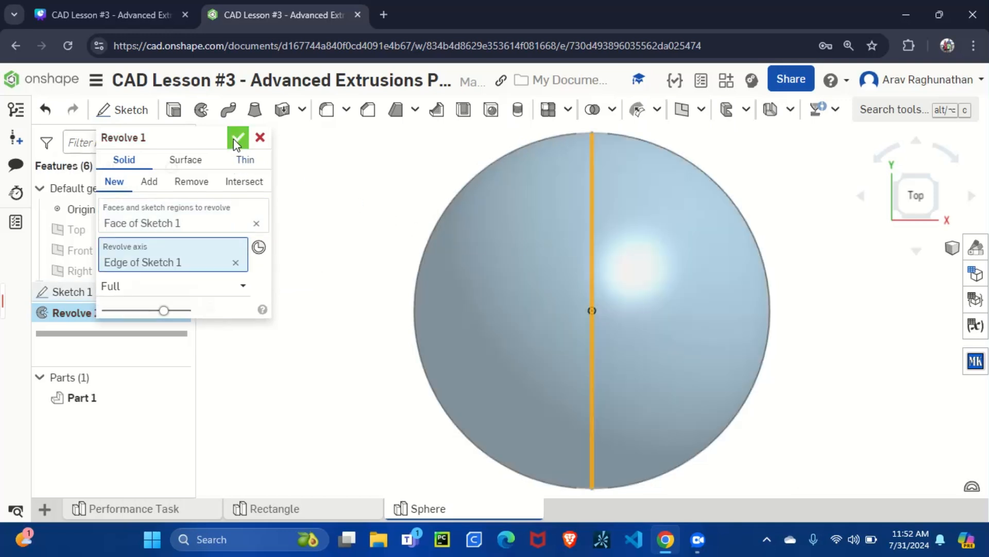
Step: Try the One direction revolve type with a revolve angle of 115 deg
click(936, 215)
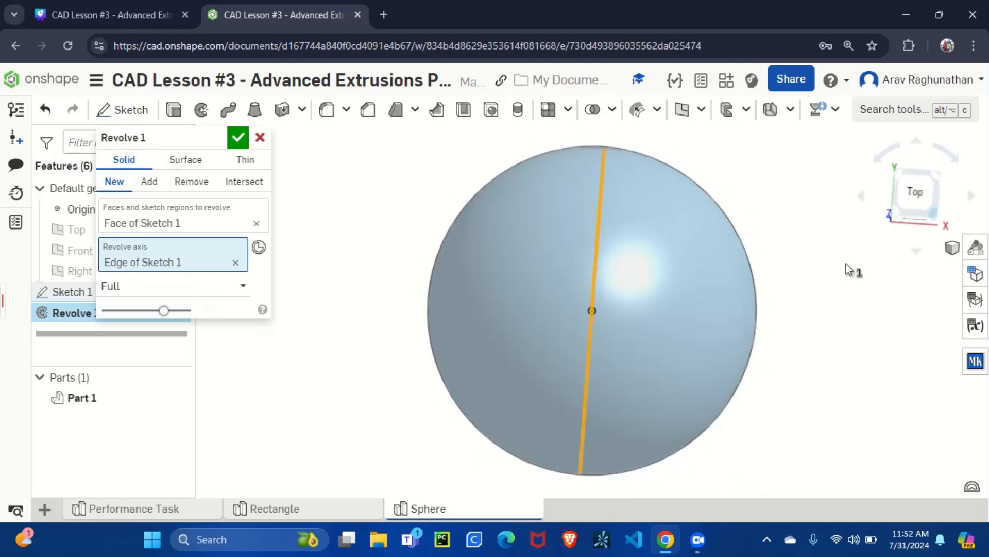
click(167, 290)
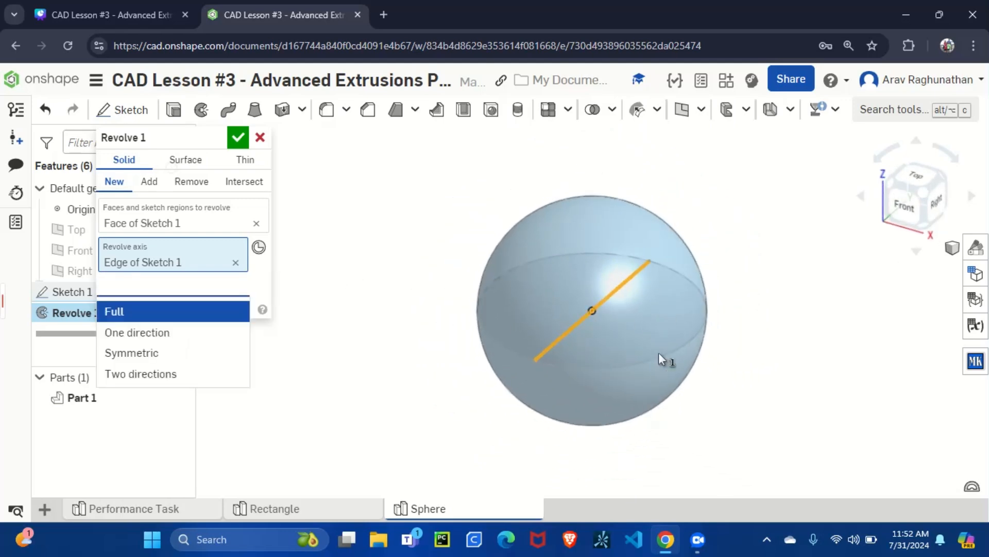
click(172, 333)
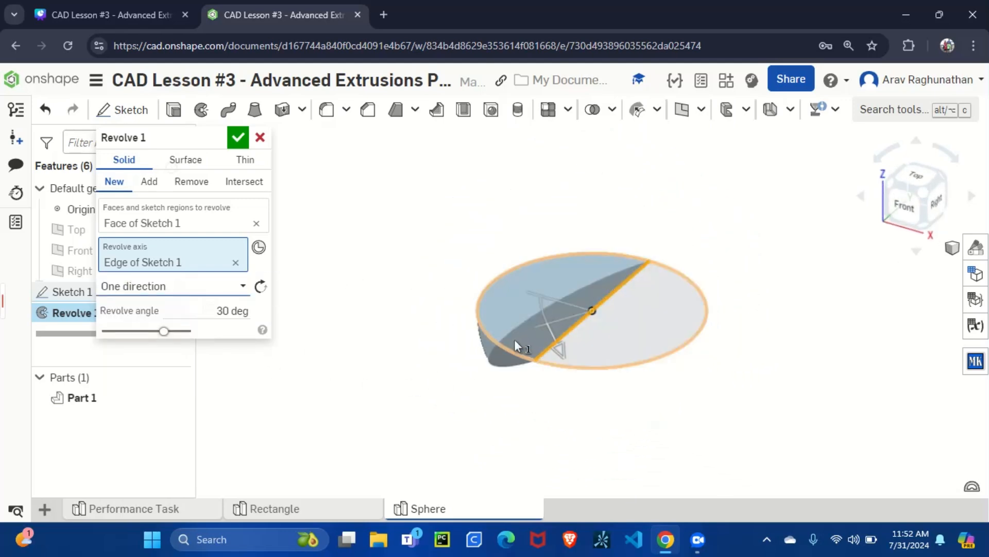
drag(549, 341, 666, 415)
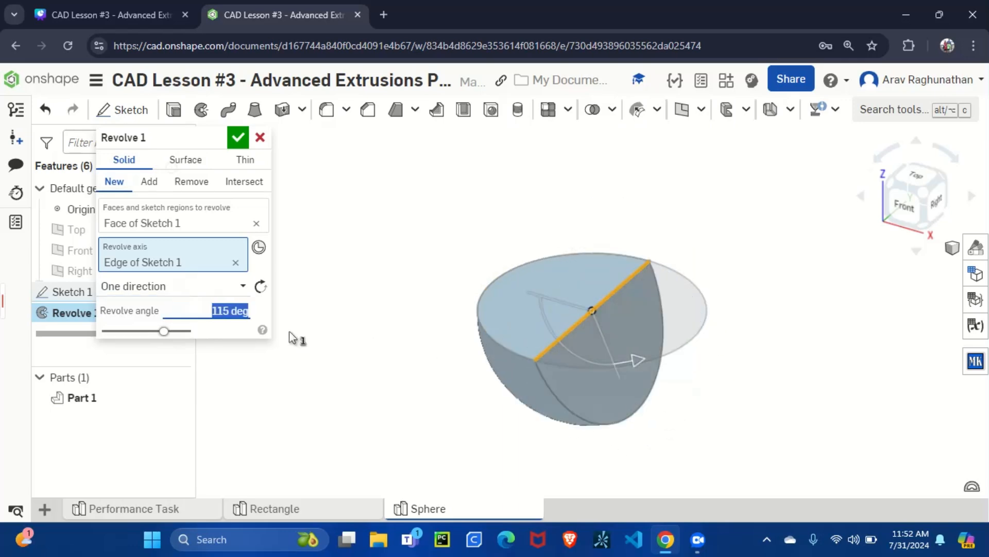
Step: Set the revolve type to Full and accept the sphere's revolve feature
click(222, 288)
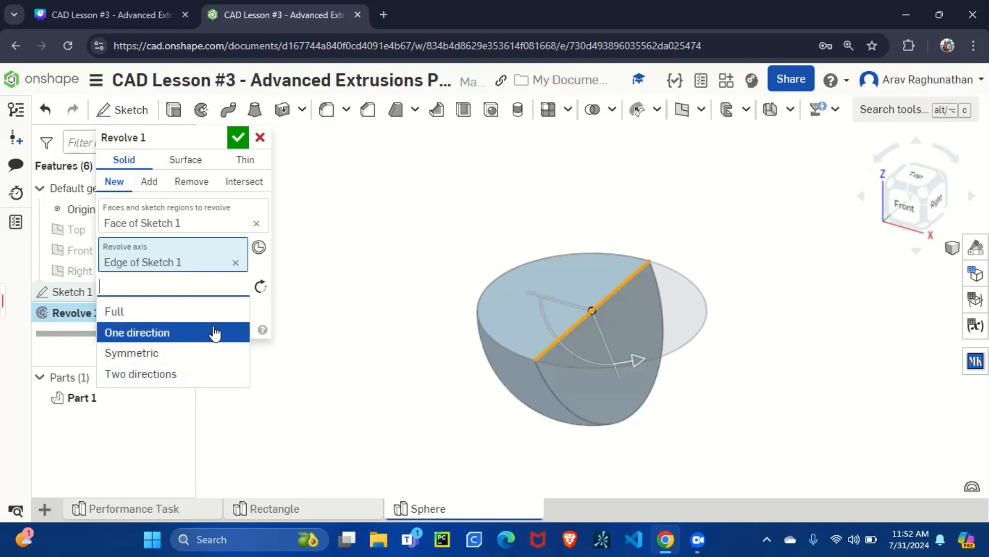
click(214, 311)
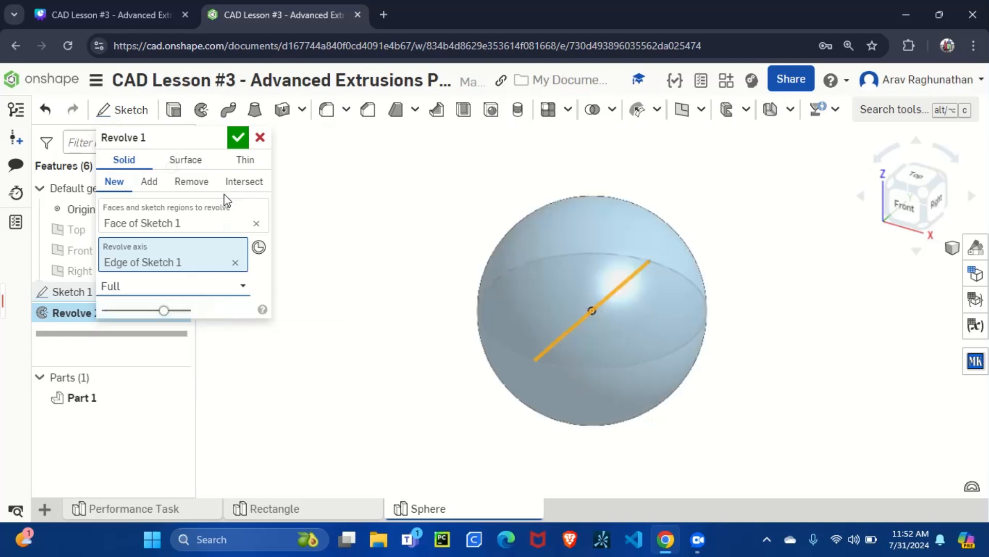
click(238, 138)
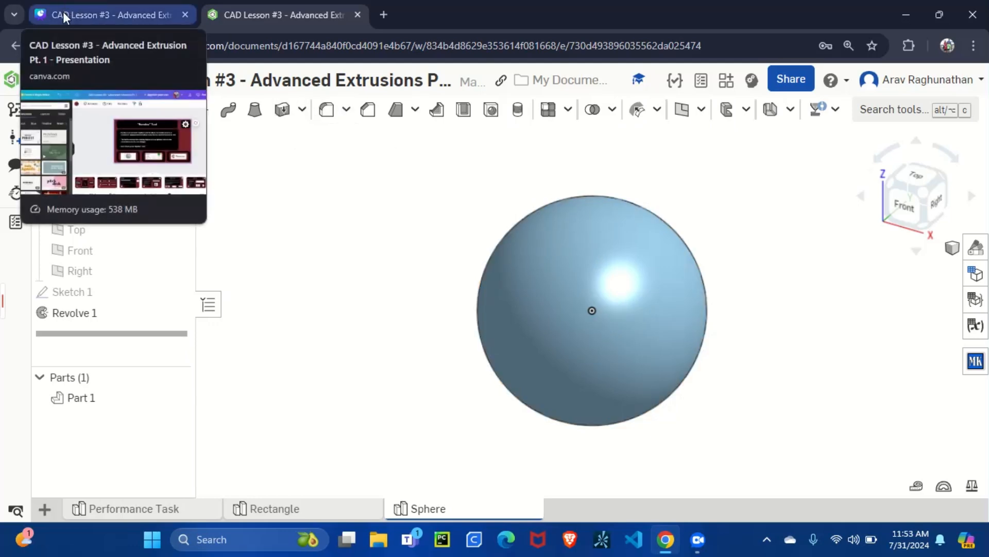
Step: Switch to the Canva presentation, present it full screen up to the "Fillet" Tool slide, and exit the presentation
click(84, 18)
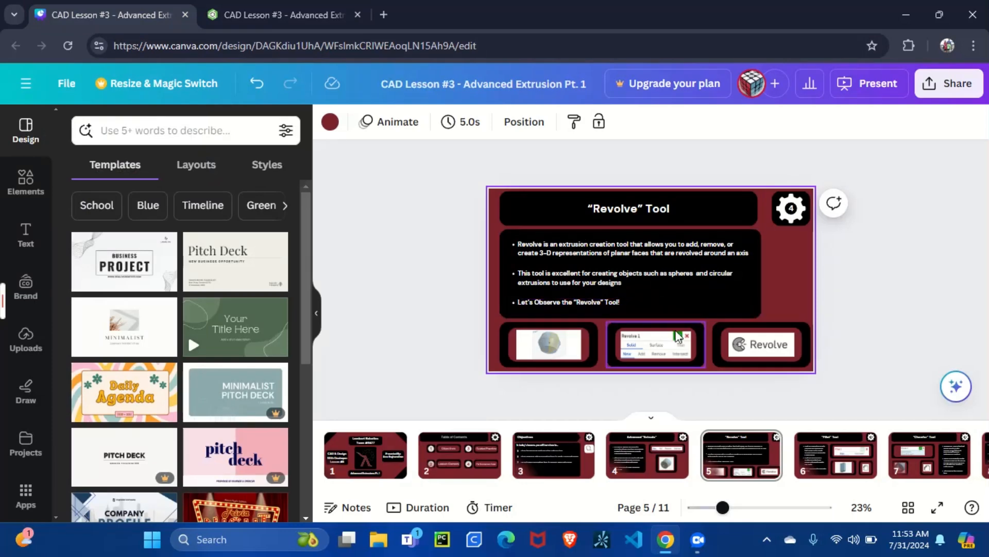
click(848, 87)
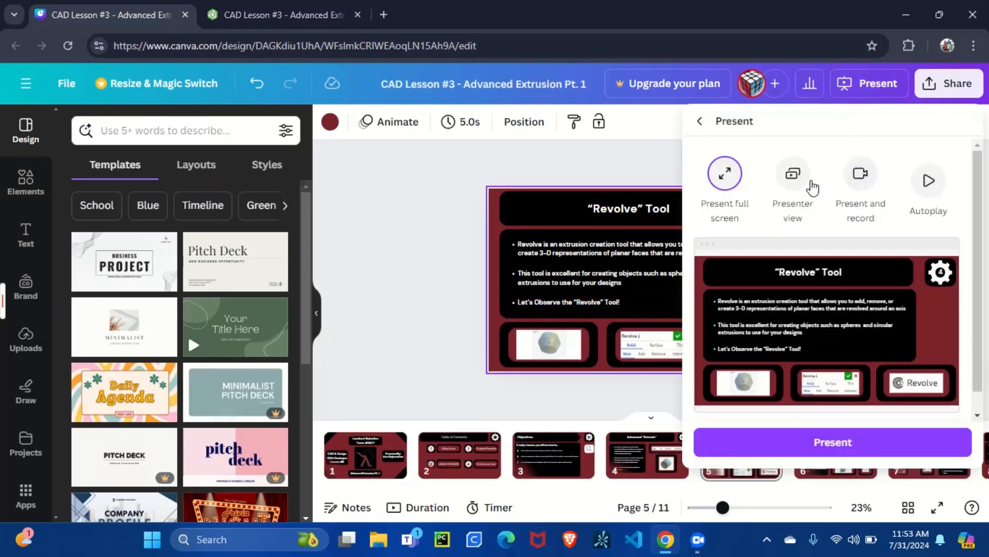
click(853, 442)
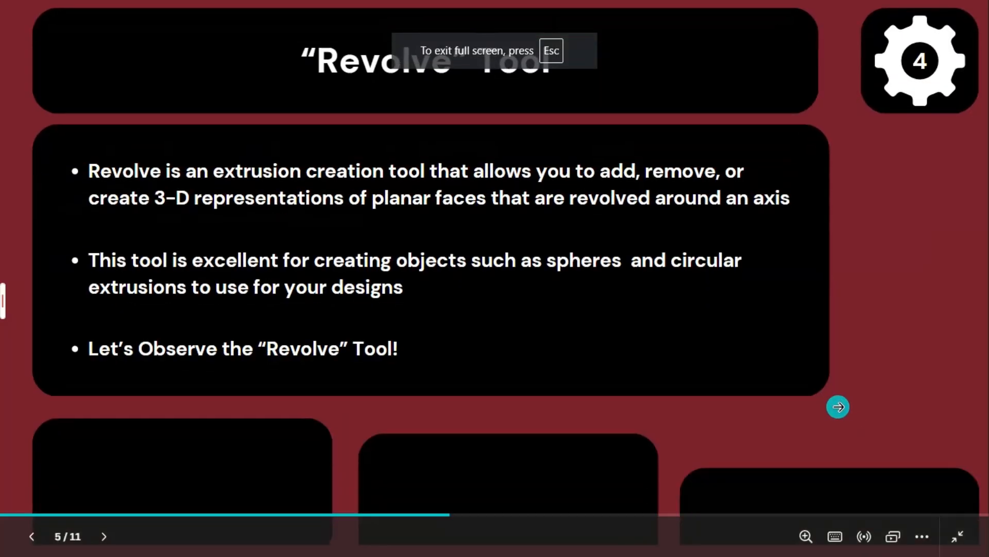
click(839, 407)
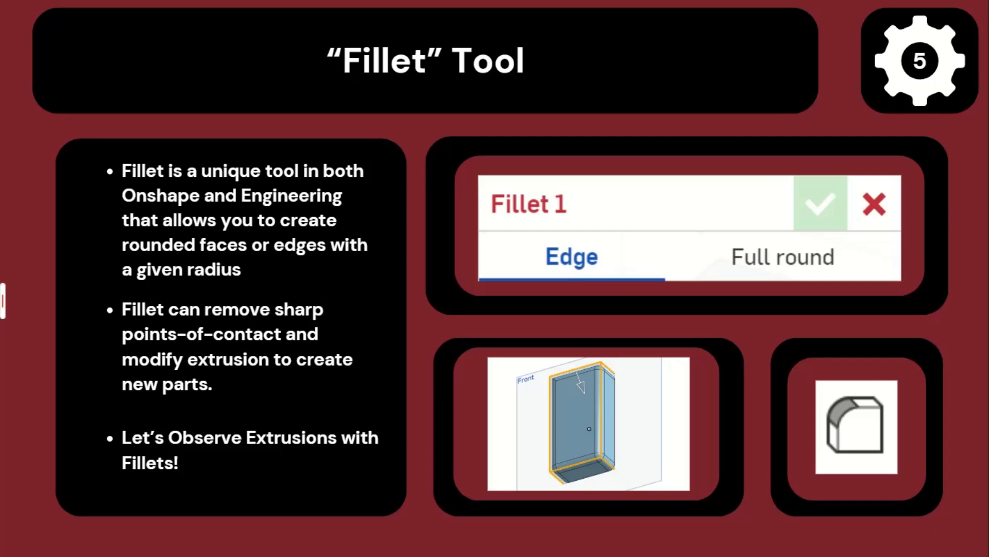
key(Escape)
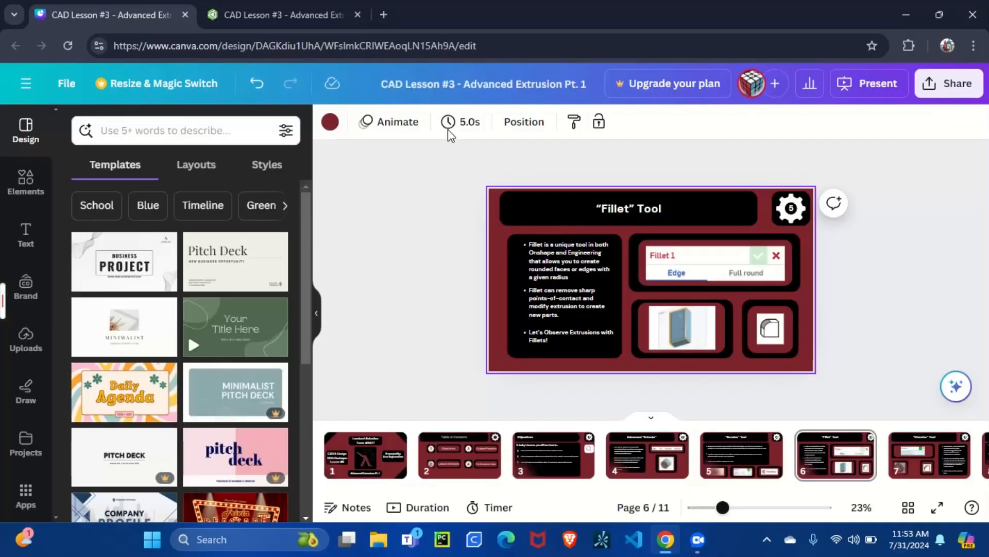
Step: Switch to the Onshape document's Rectangle part studio and start an edge fillet on the upper edge of the block's left face
click(261, 3)
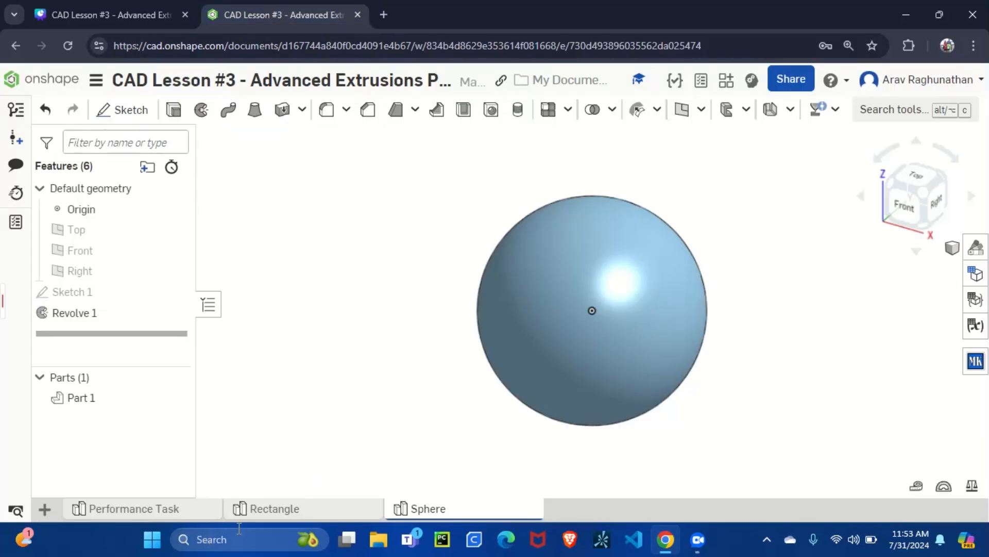
click(263, 509)
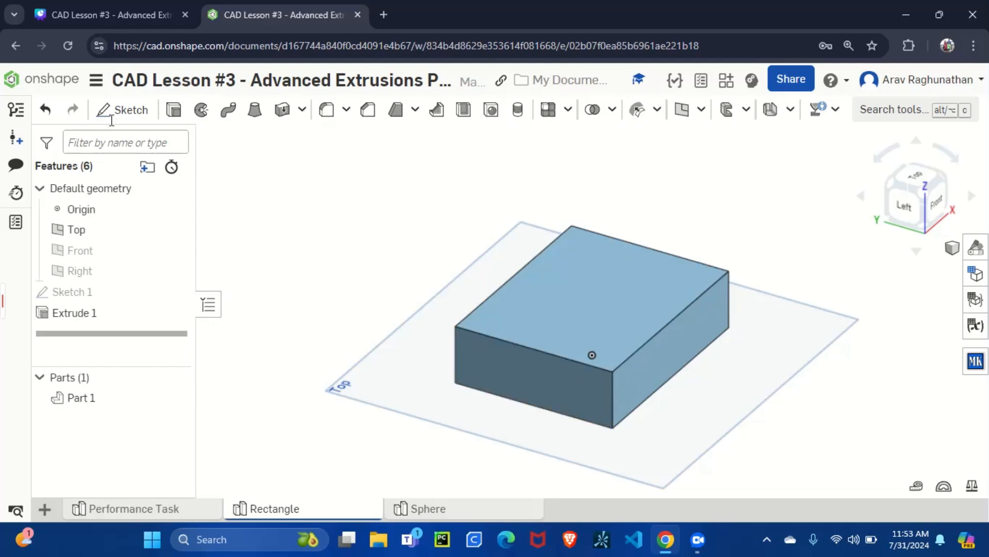
click(337, 125)
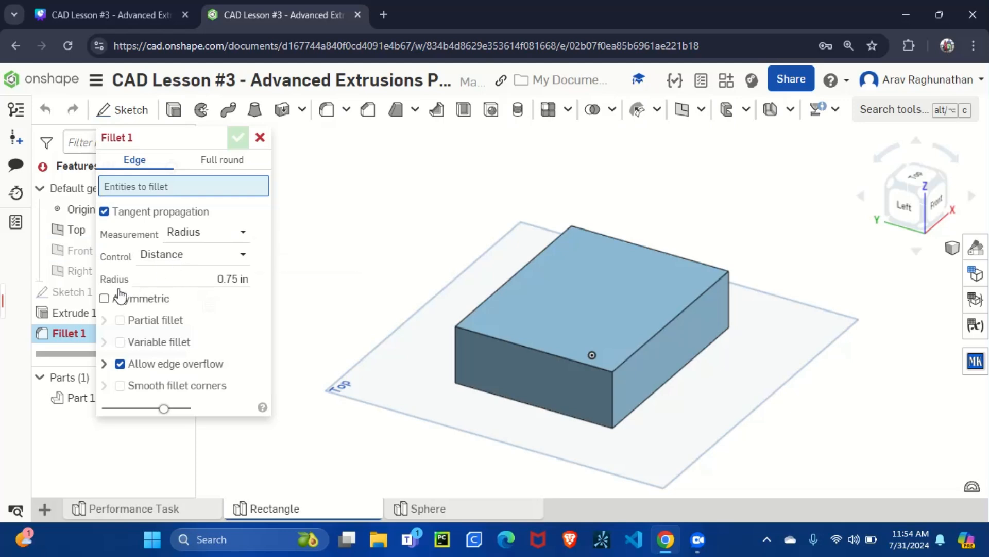
click(173, 255)
click(213, 284)
click(549, 359)
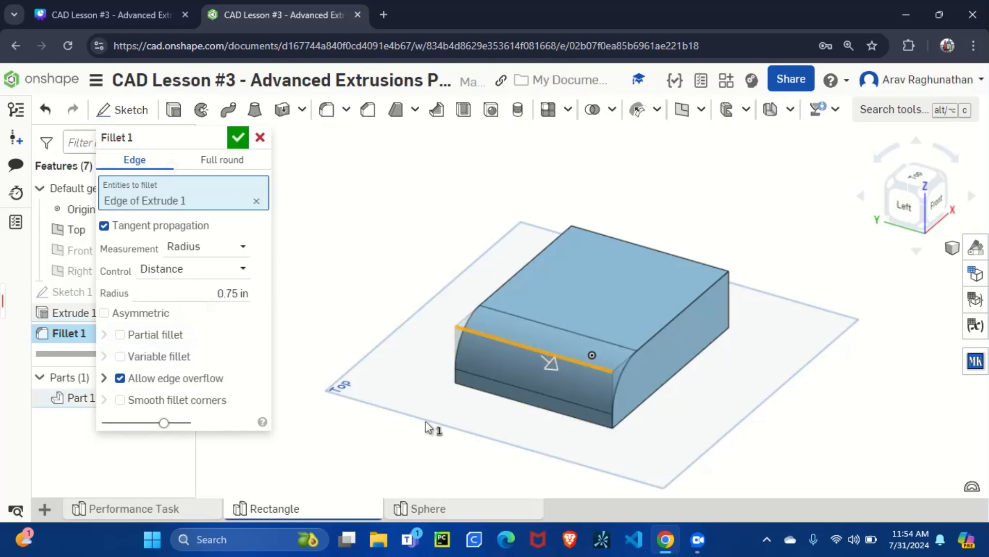
Step: Vary the fillet size in the model, set the radius to 1 in and accept the fillet
drag(545, 361, 501, 329)
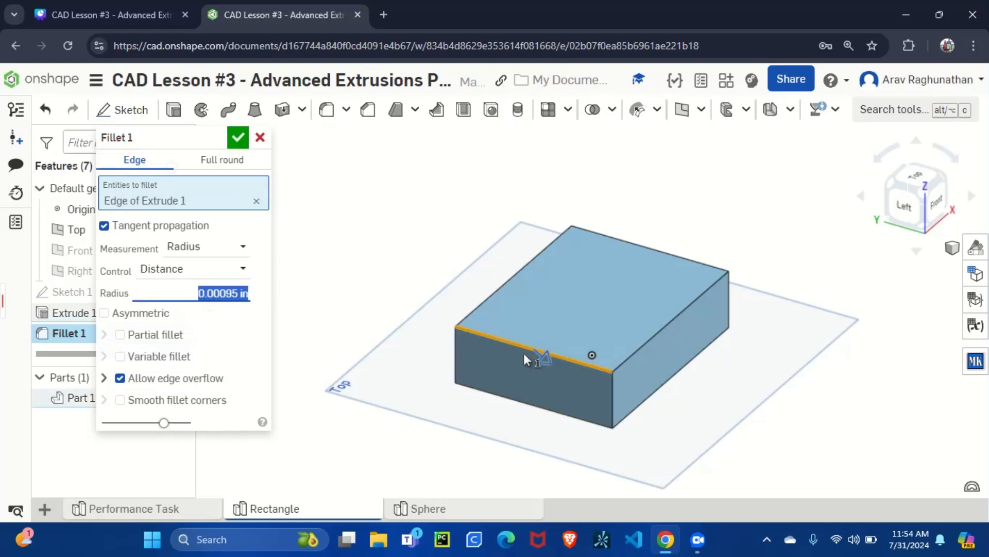
mouse_move(562, 364)
mouse_down()
mouse_move(570, 368)
mouse_move(534, 369)
mouse_move(547, 369)
mouse_up()
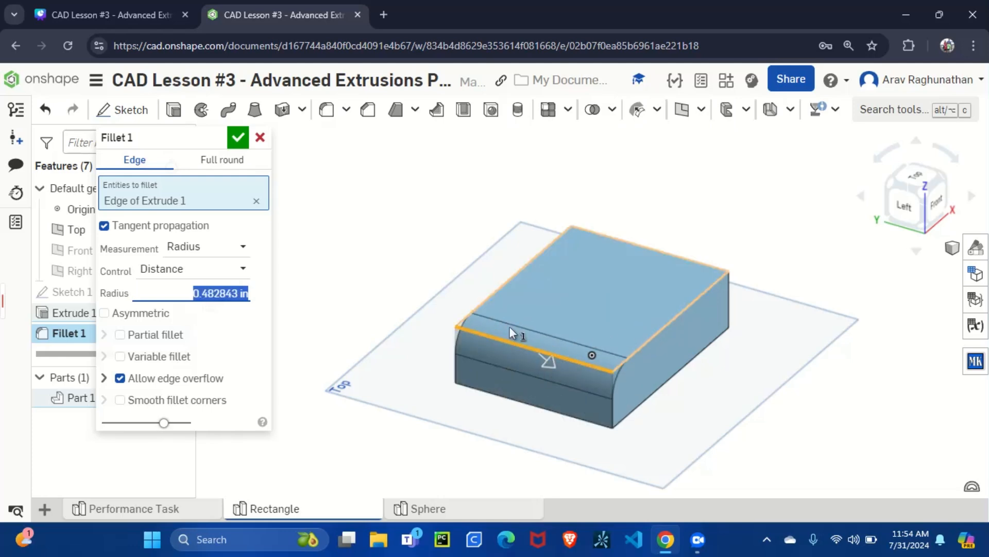
text(1)
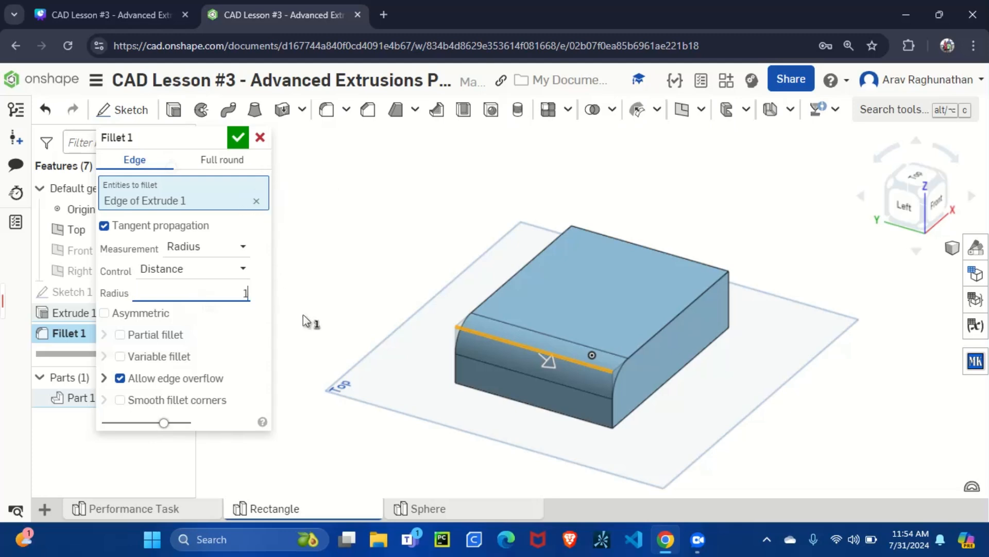
key(Return)
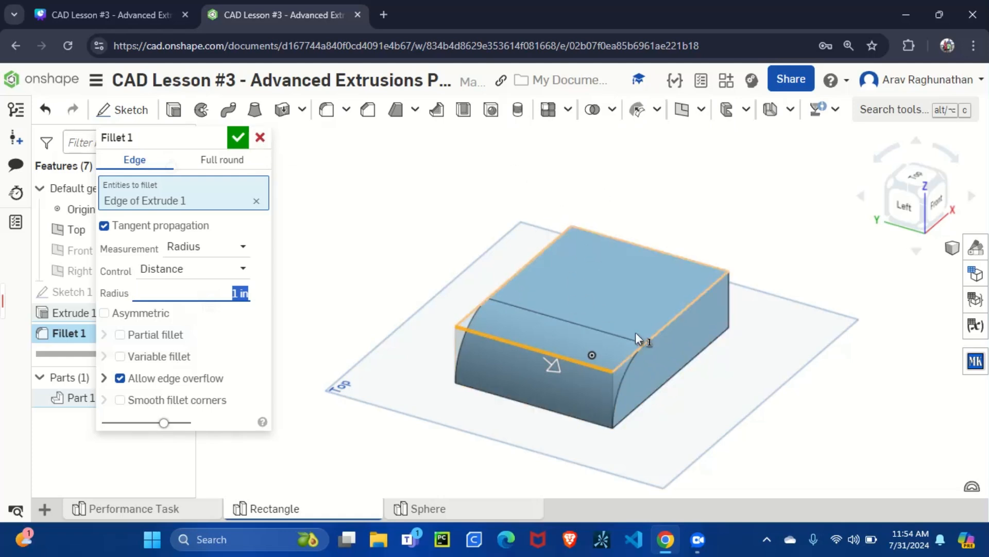
click(238, 143)
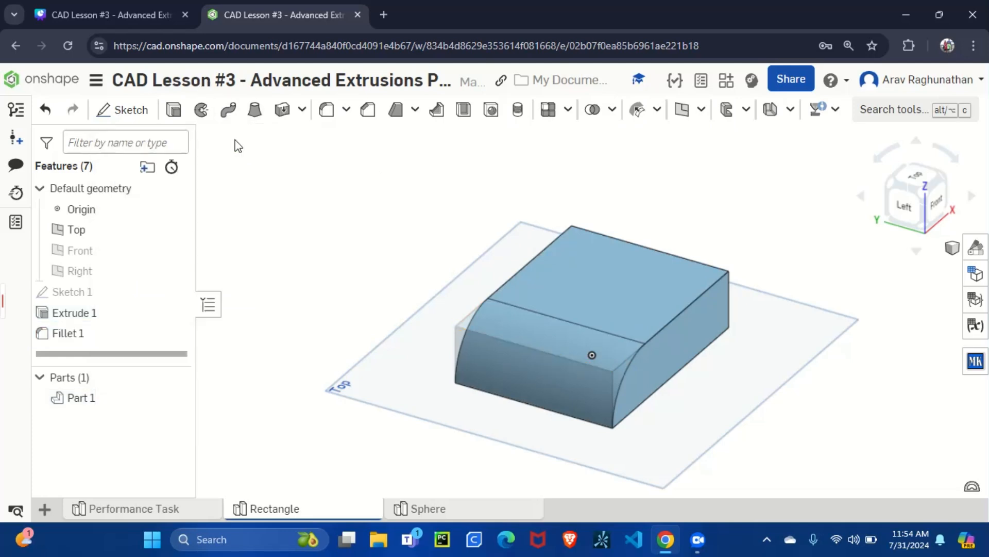
Step: Add a Full round fillet on the block's right end face, using the front and back faces as side faces
click(323, 116)
click(944, 183)
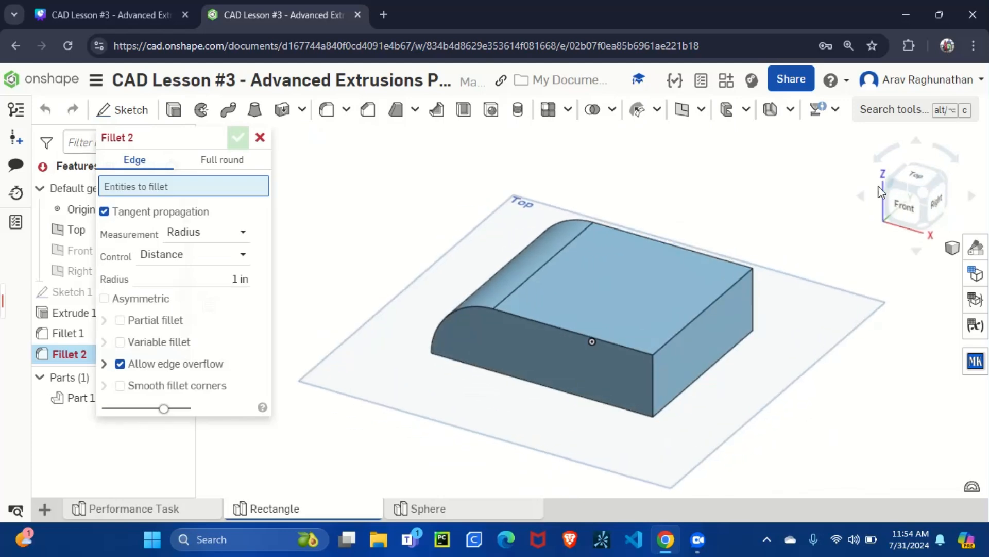
click(222, 159)
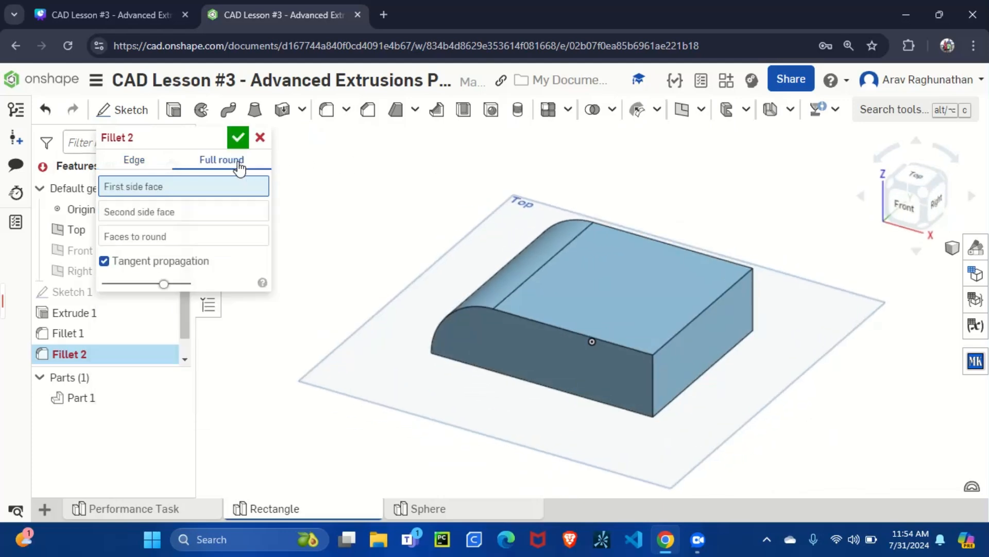
click(571, 367)
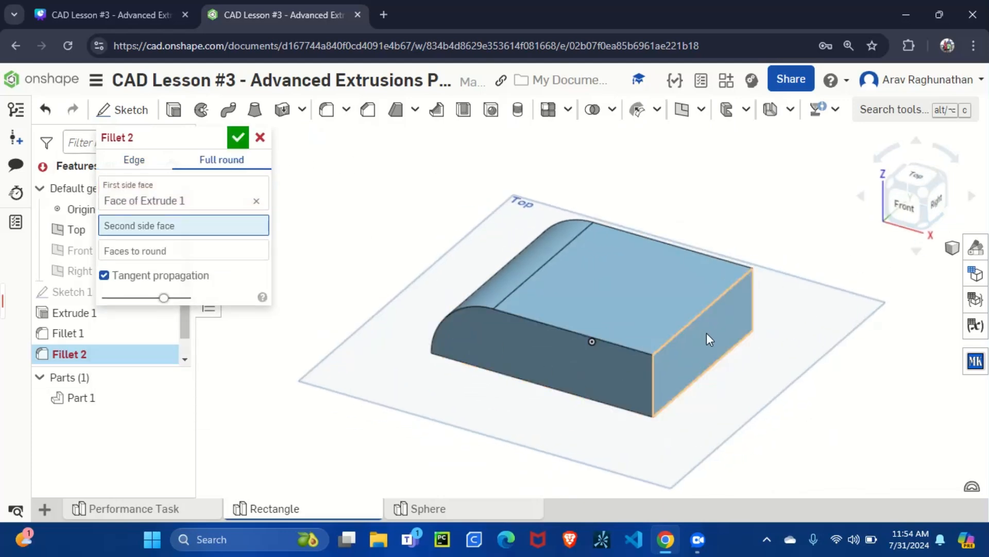
click(945, 187)
click(682, 341)
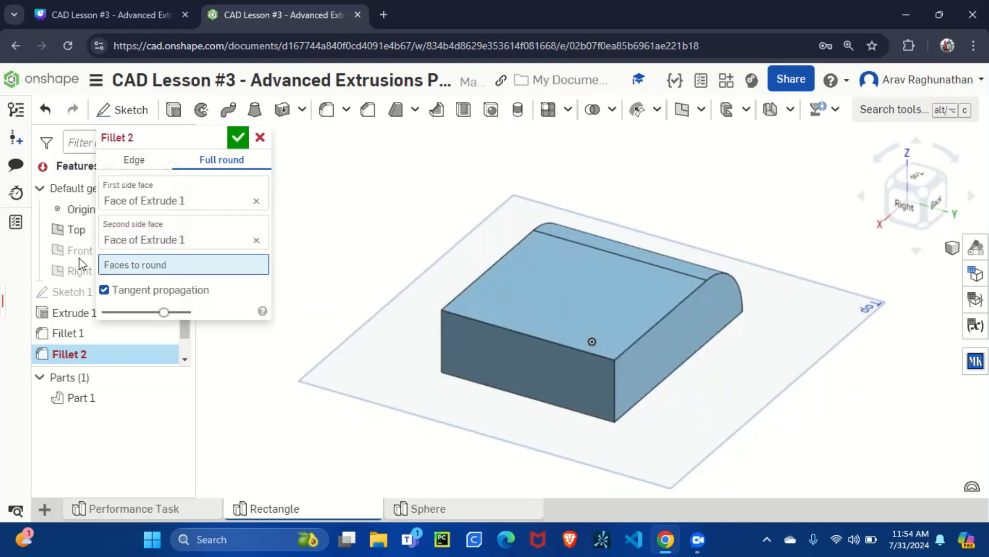
click(520, 356)
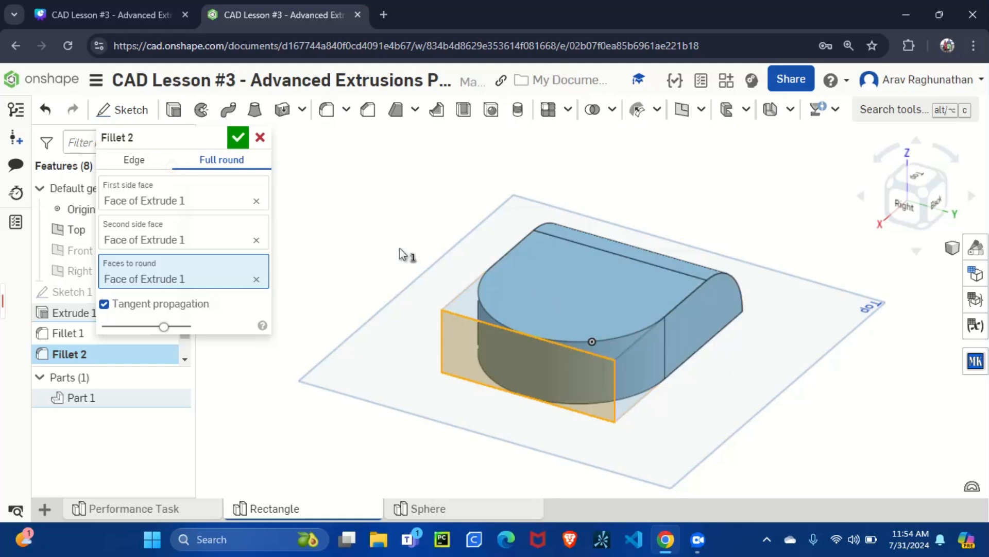
click(241, 139)
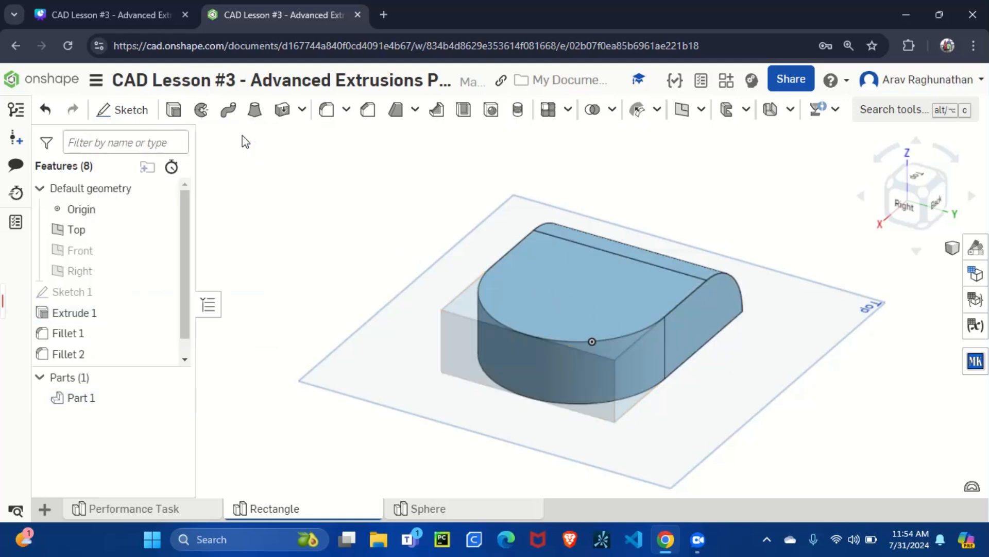
click(897, 183)
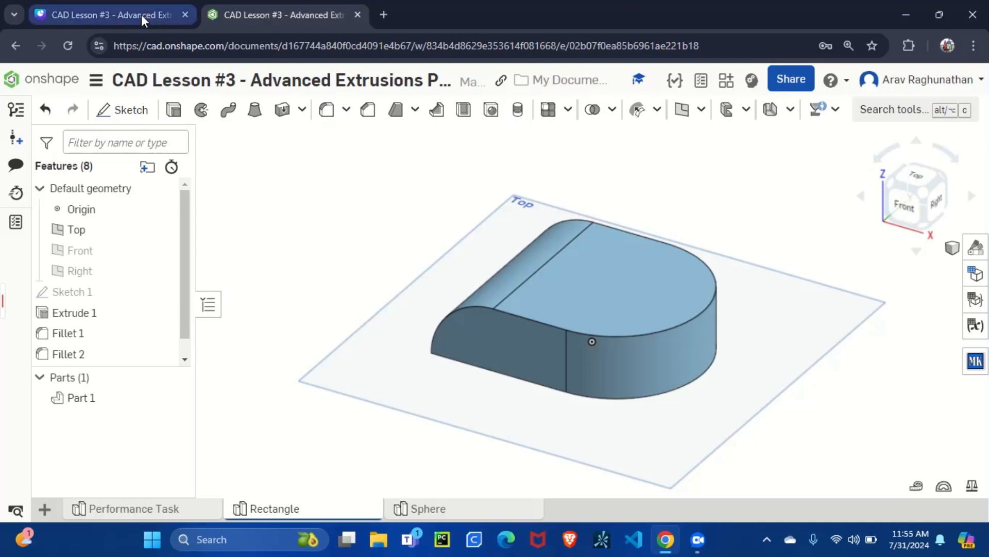
Step: Present the Canva slides full screen from "Fillet" Tool to the "Chamfer" Tool slide, exit, and return to the Onshape document
click(116, 8)
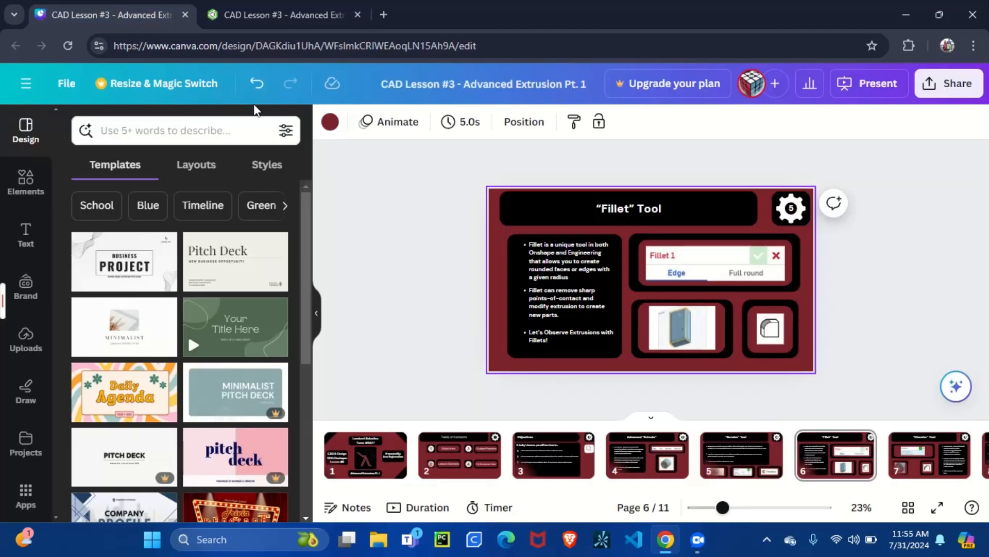
click(862, 86)
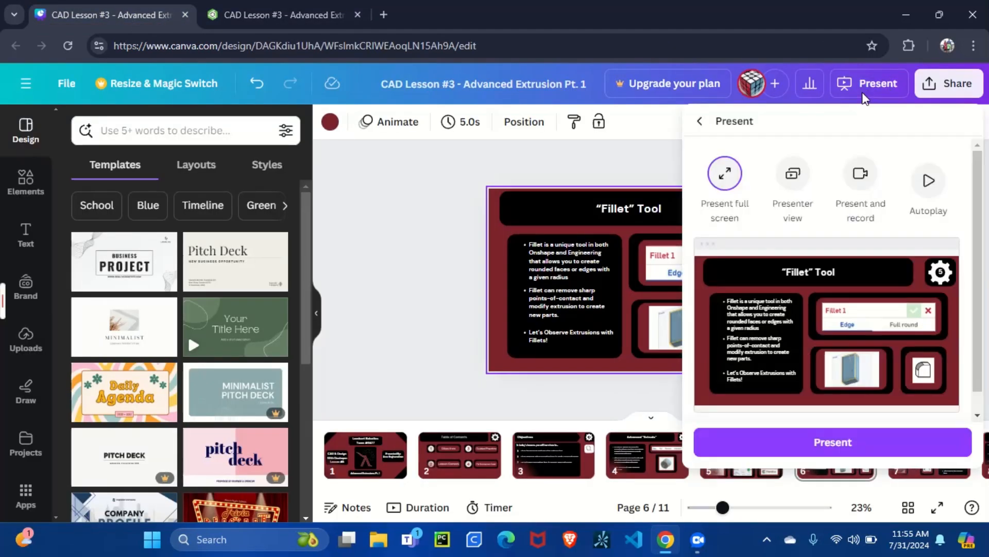
click(890, 441)
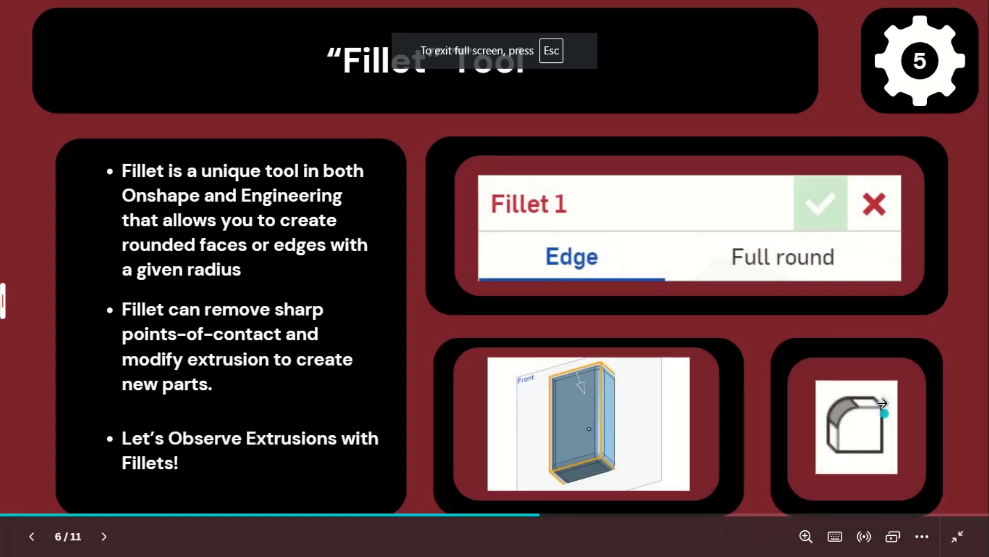
click(881, 403)
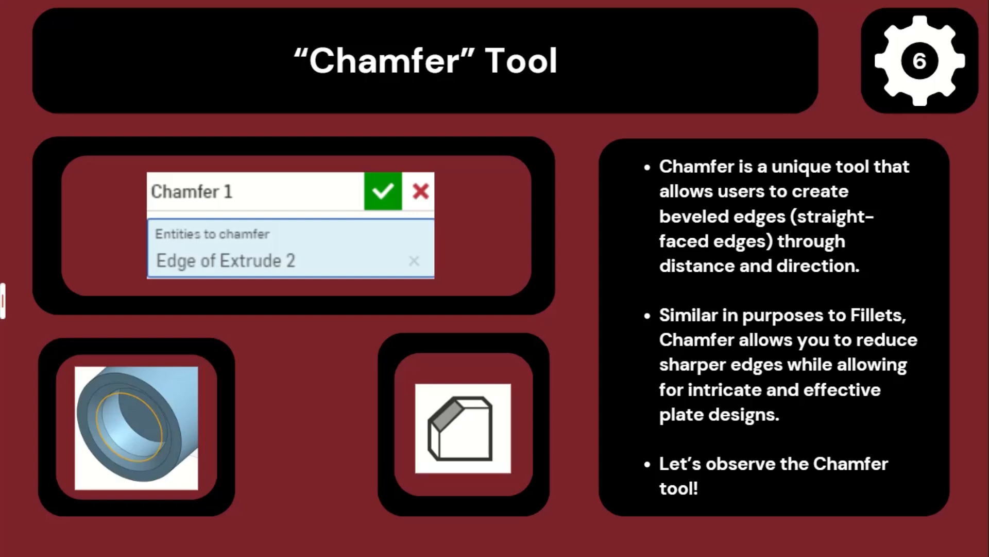
key(Escape)
click(304, 10)
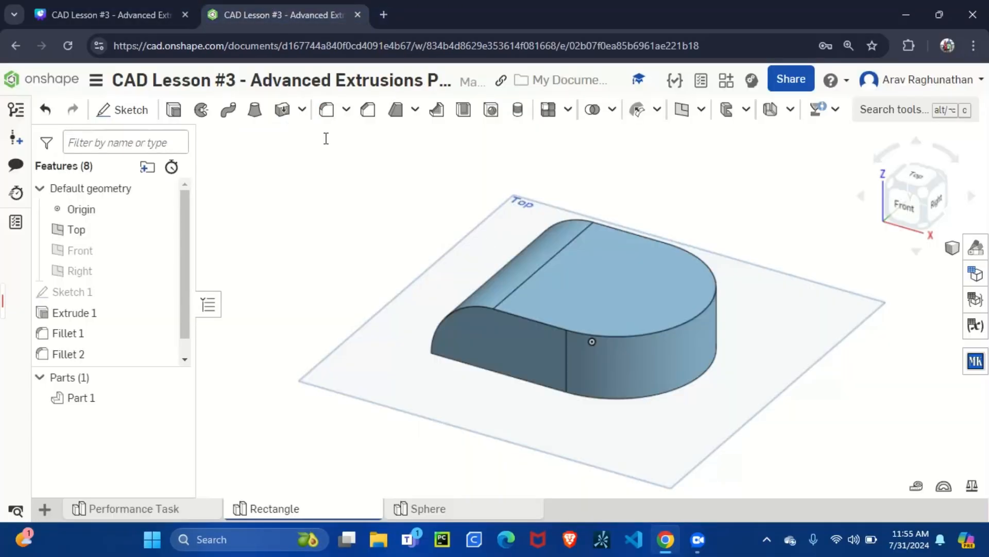
Step: Delete the full round fillet and the edge fillet from the block
right_click(106, 365)
click(119, 344)
right_click(113, 336)
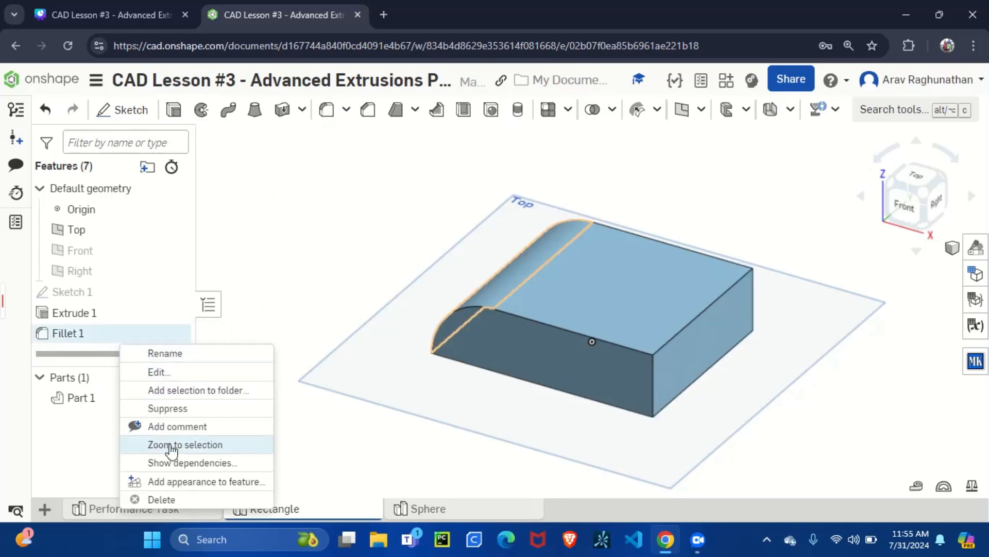
click(213, 500)
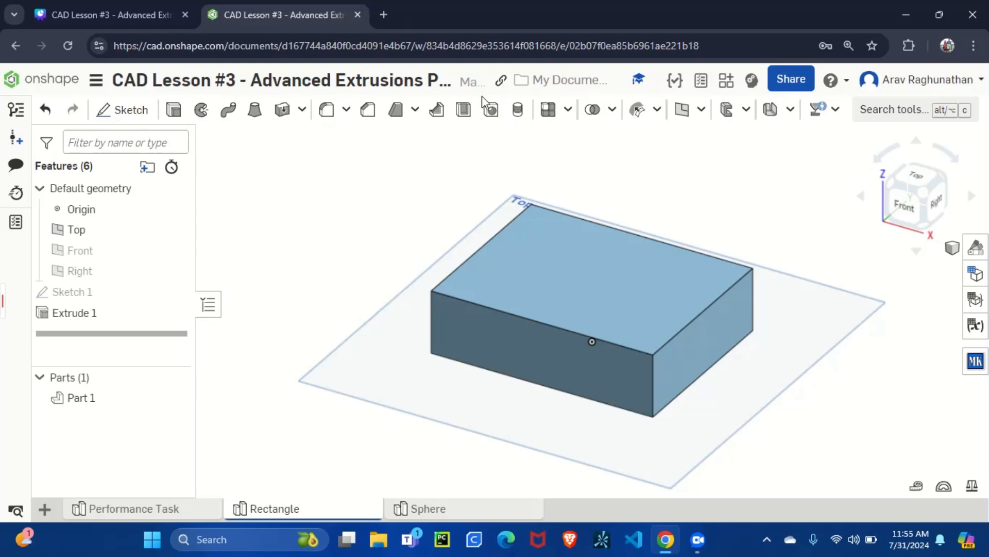
Step: Start a chamfer on the upper edge of the block's right face with Offset measurement and Equal distance type
click(367, 109)
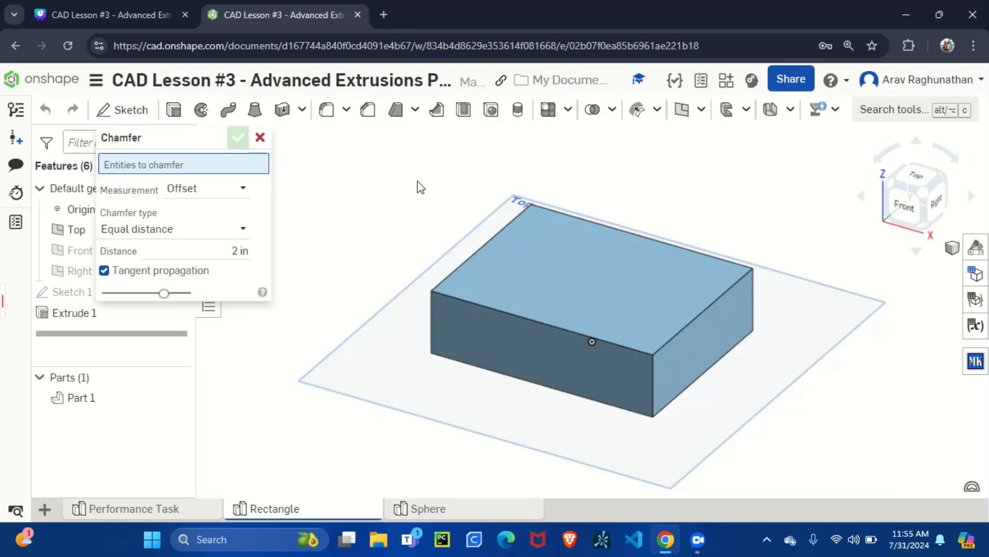
click(171, 190)
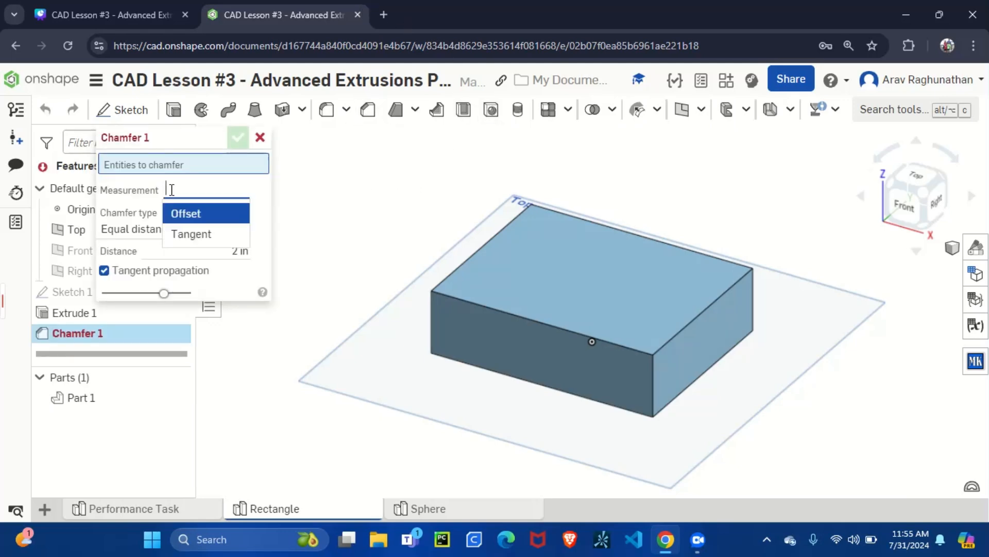
click(192, 214)
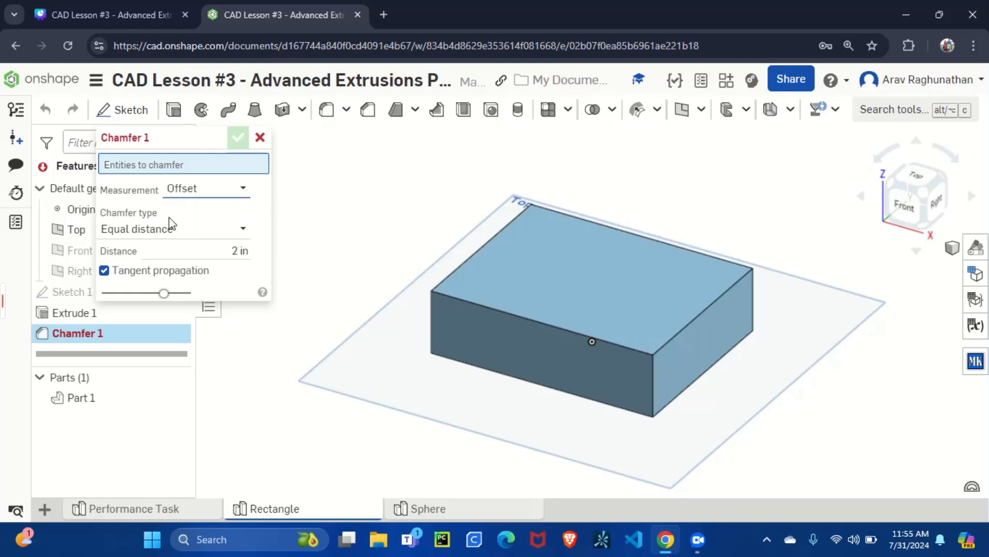
click(153, 230)
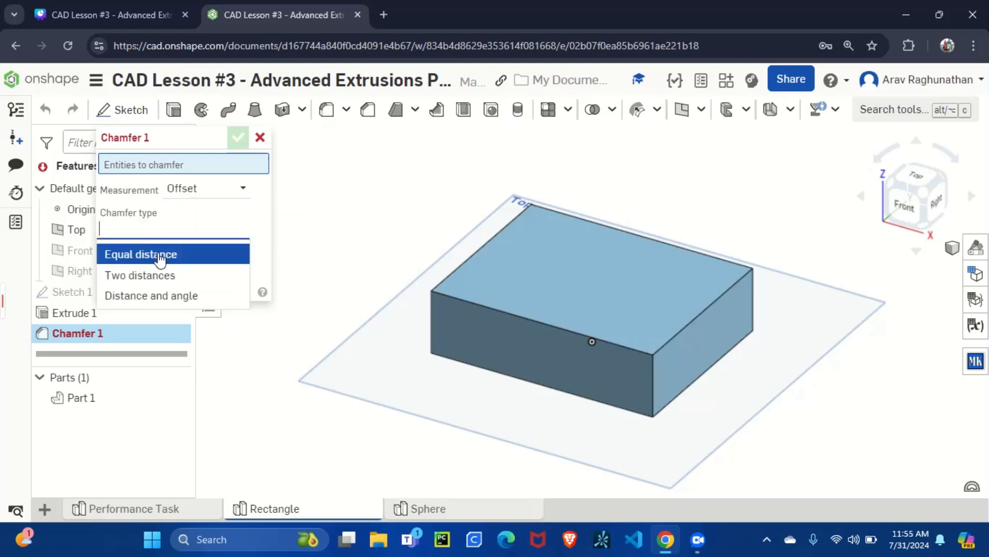
click(165, 254)
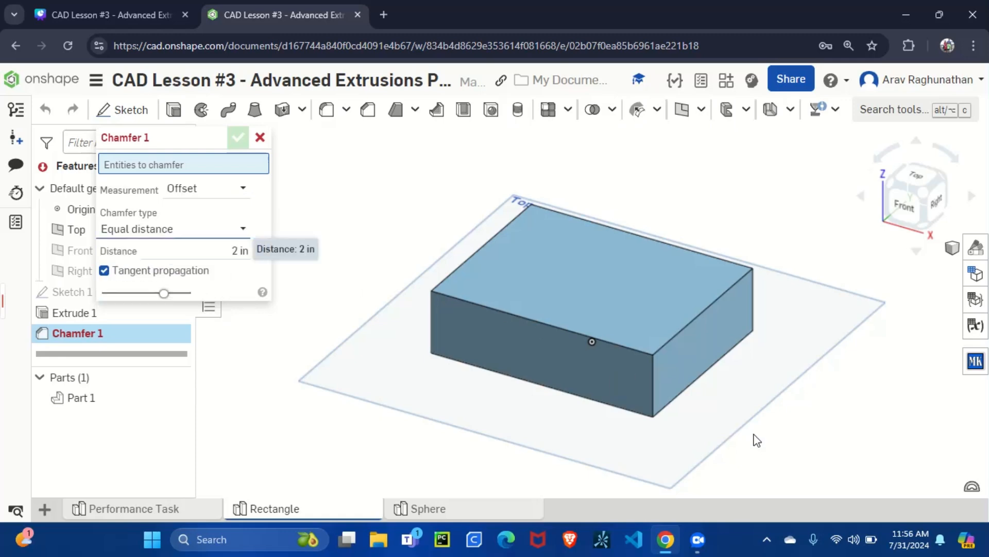
click(696, 318)
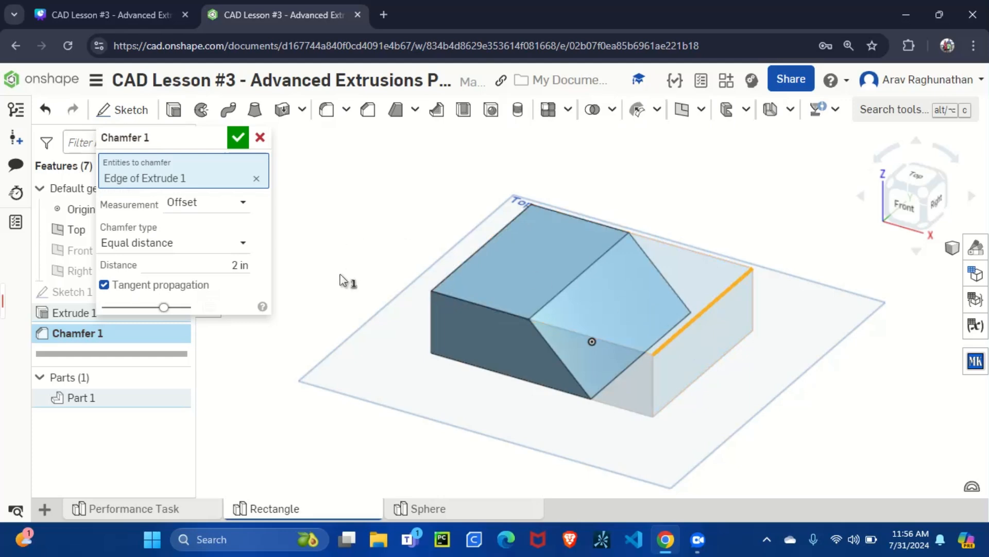
Step: Set the chamfer distance to 0.5 in and accept the chamfer
click(238, 265)
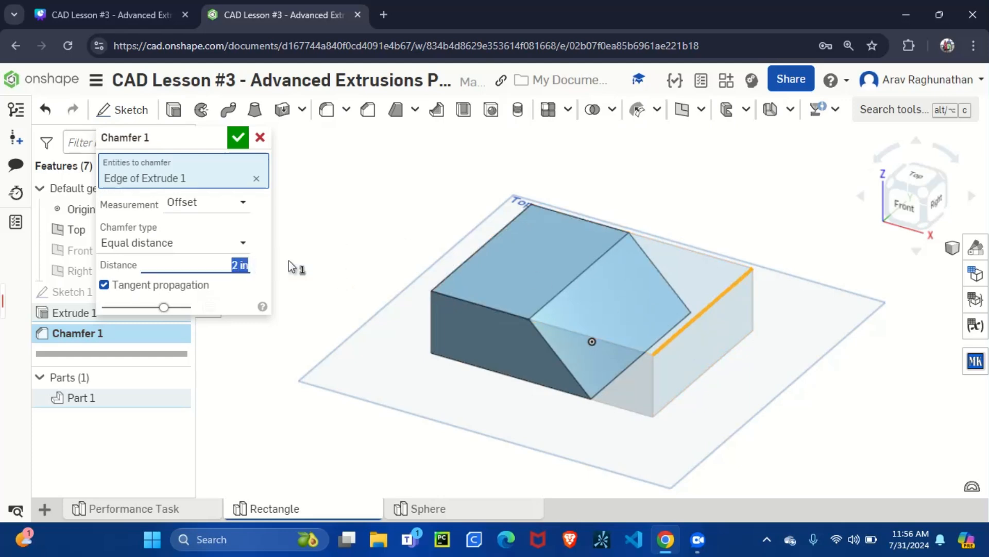
text(0.5)
key(Return)
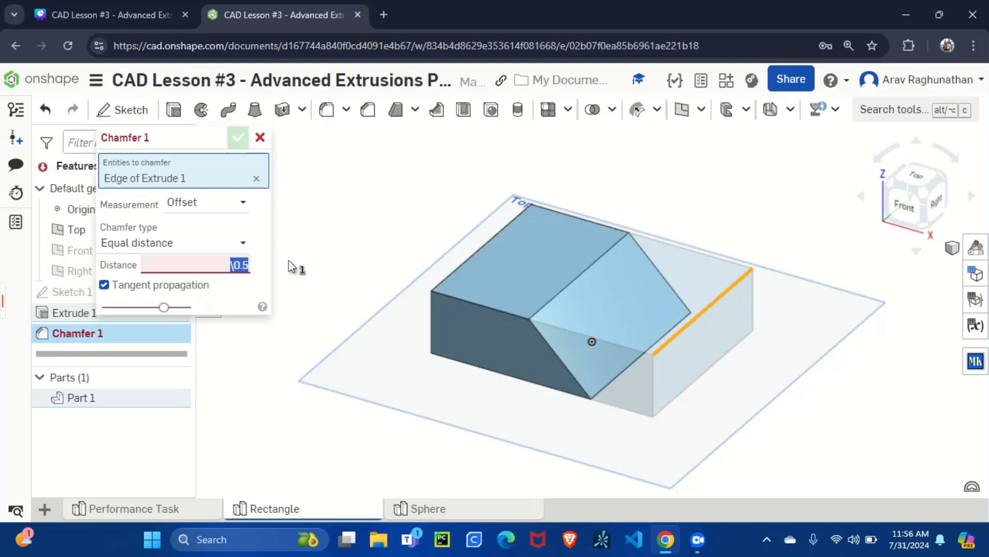
key(BackSpace)
text(0.5)
key(Return)
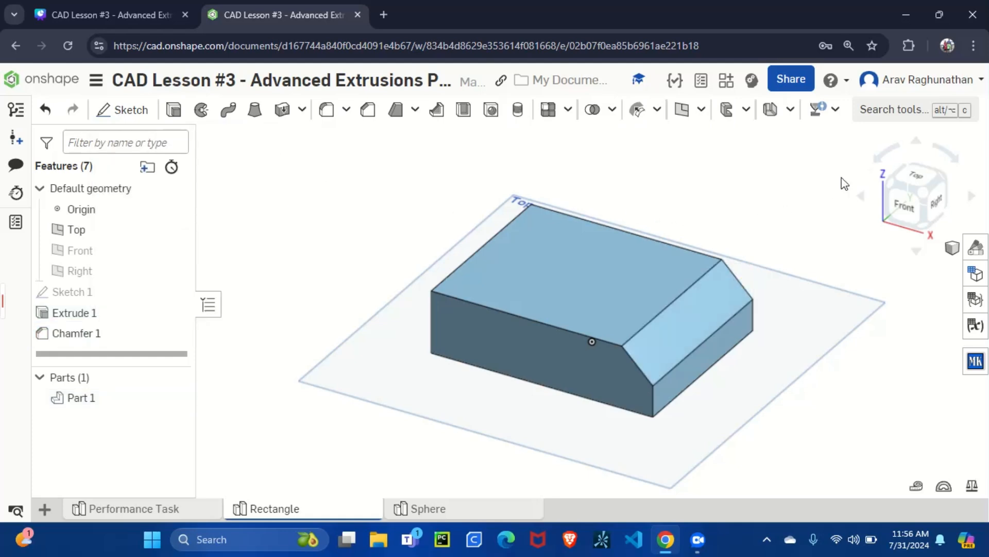
Step: Start a chamfer on the upper edge of the block's left face with Offset measurement and Two distances type
click(894, 184)
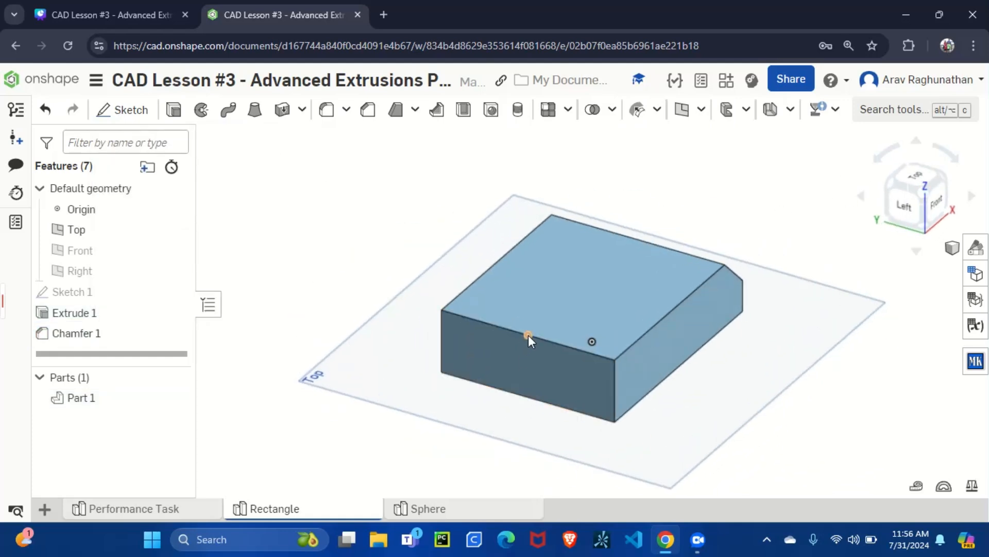
click(543, 340)
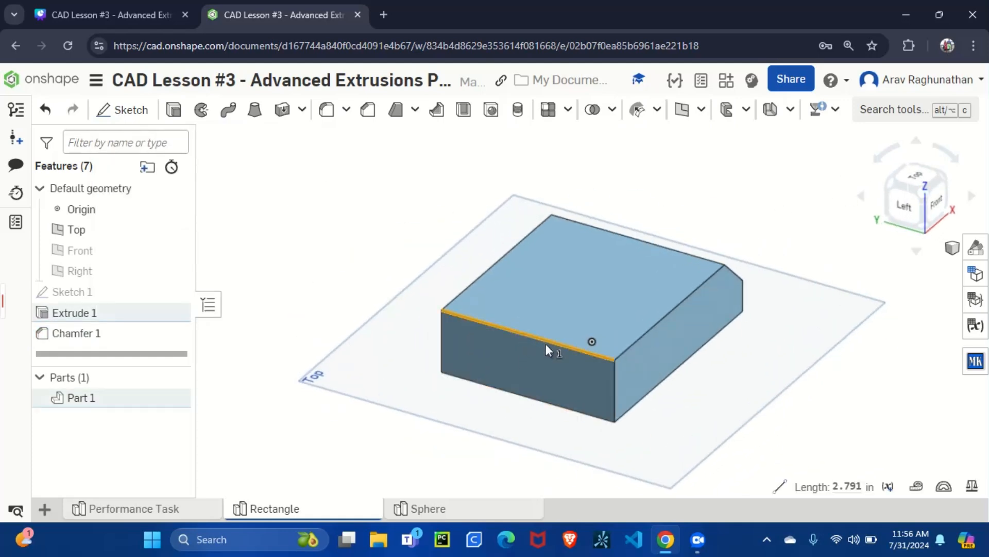
click(368, 110)
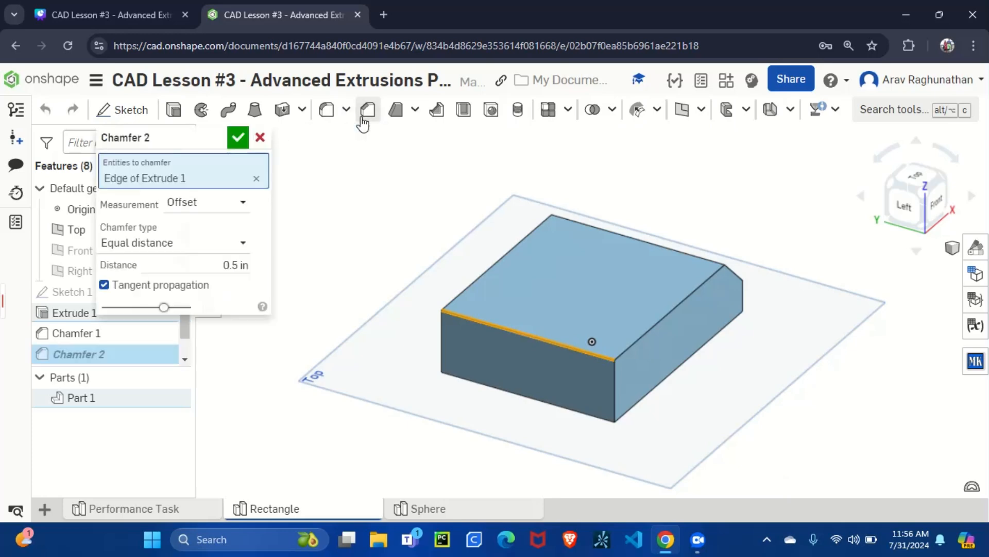
click(156, 243)
click(190, 288)
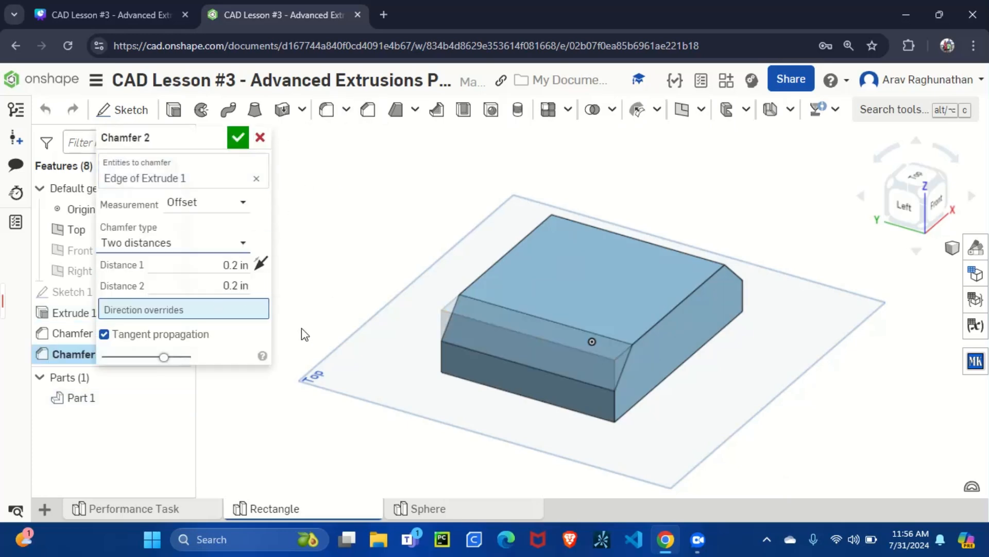
Step: Add the front face's upper edge as a direction override and set the chamfer's Distance 1 to 0.4 in
click(236, 265)
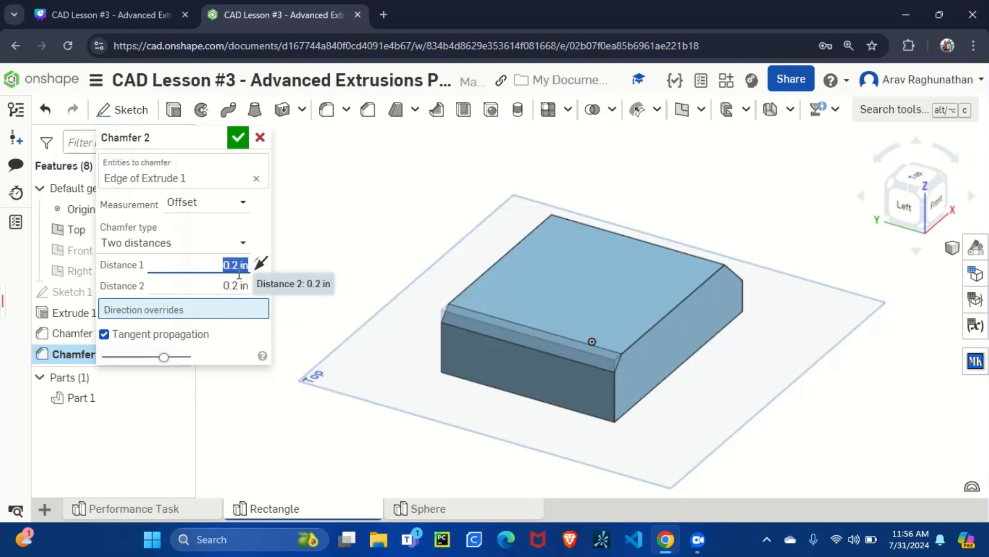
click(239, 267)
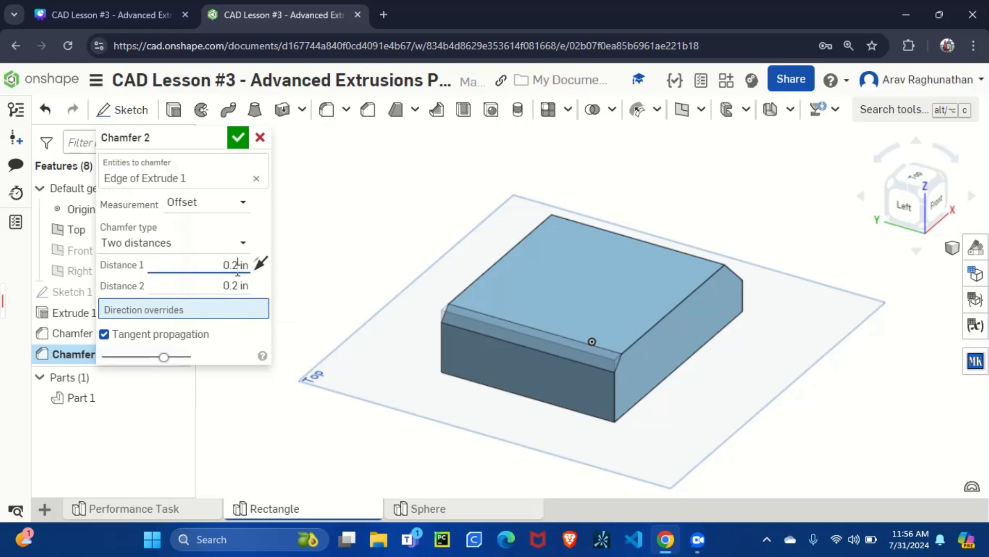
click(654, 326)
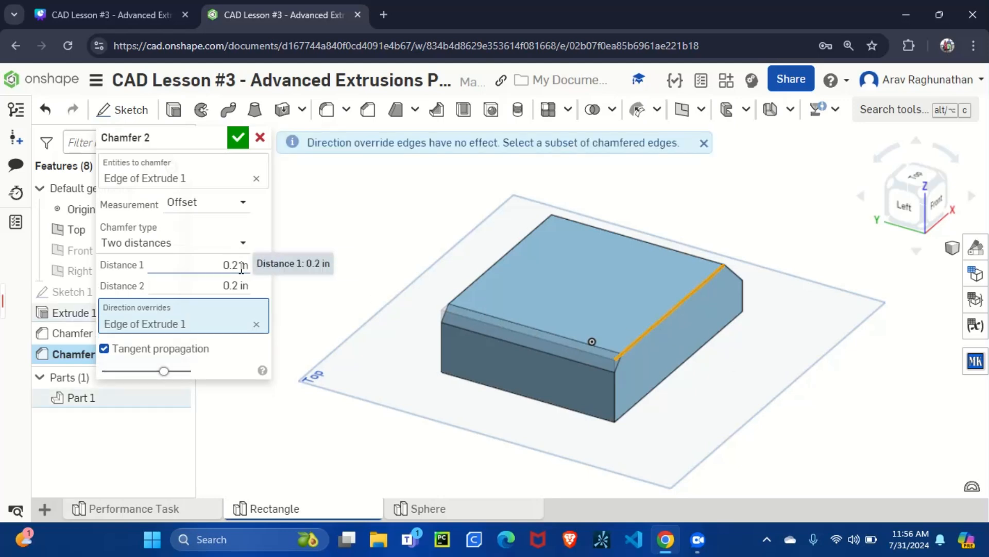
click(240, 272)
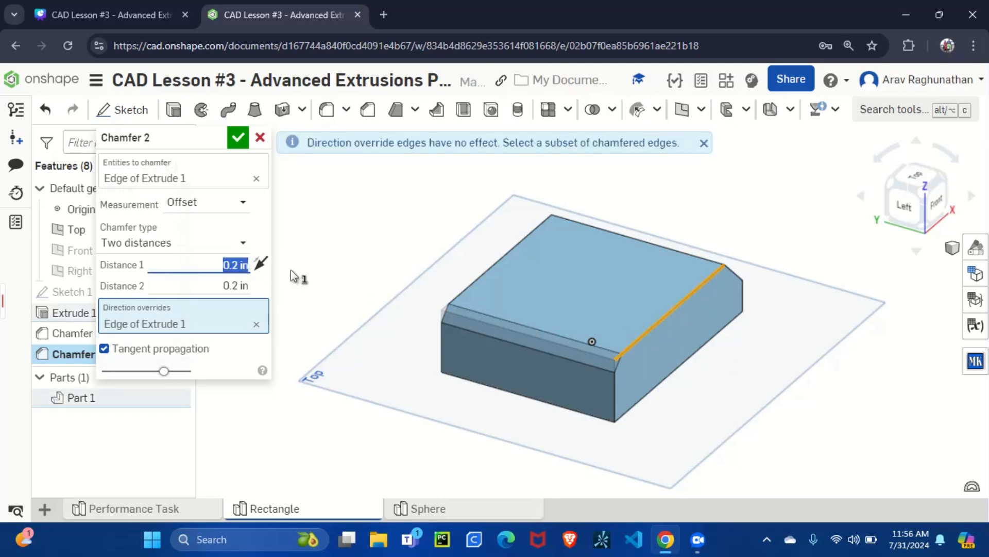
text(0.4)
key(Return)
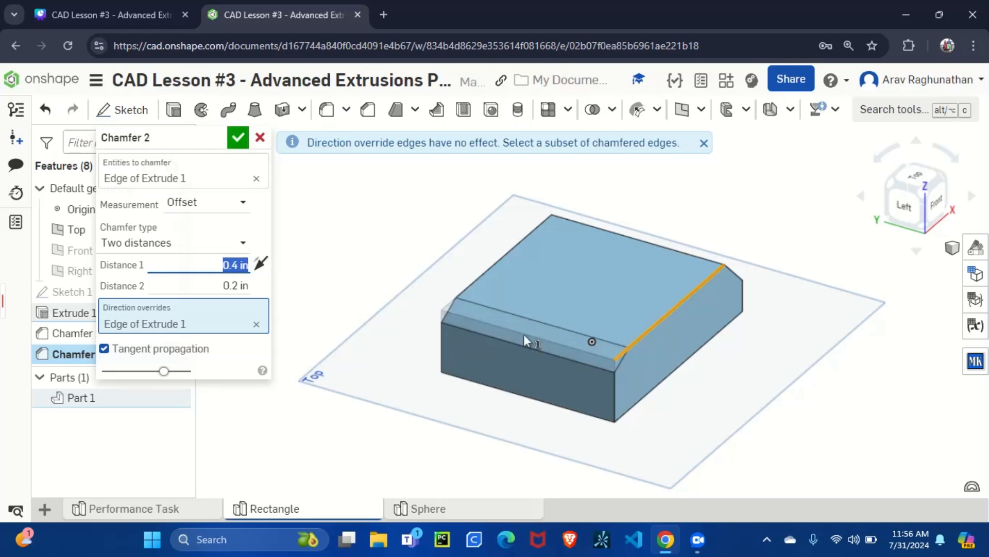
Step: Add the vertical front-left edge as a direction override, set Distance 2 to 0.5 in, and view the chamfer from the front
click(610, 364)
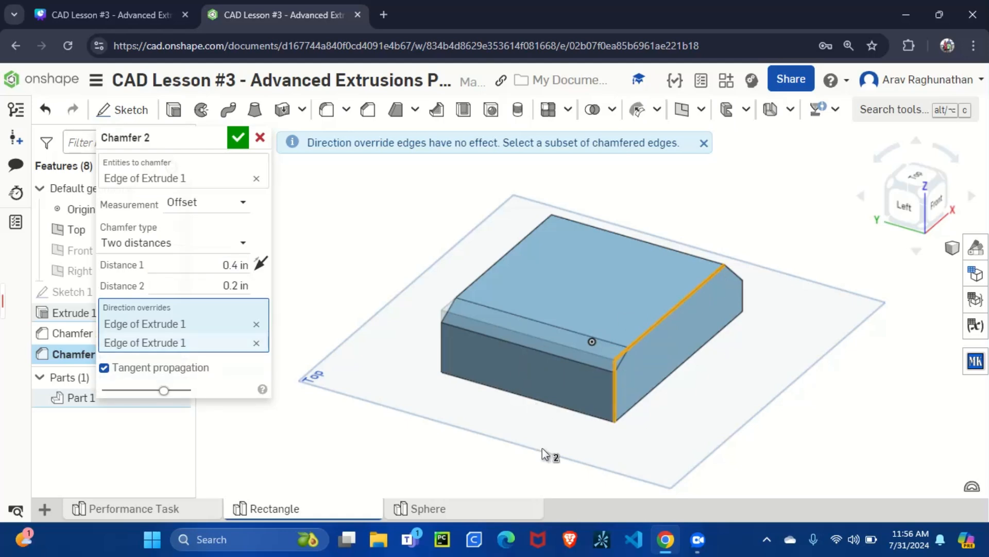
click(236, 285)
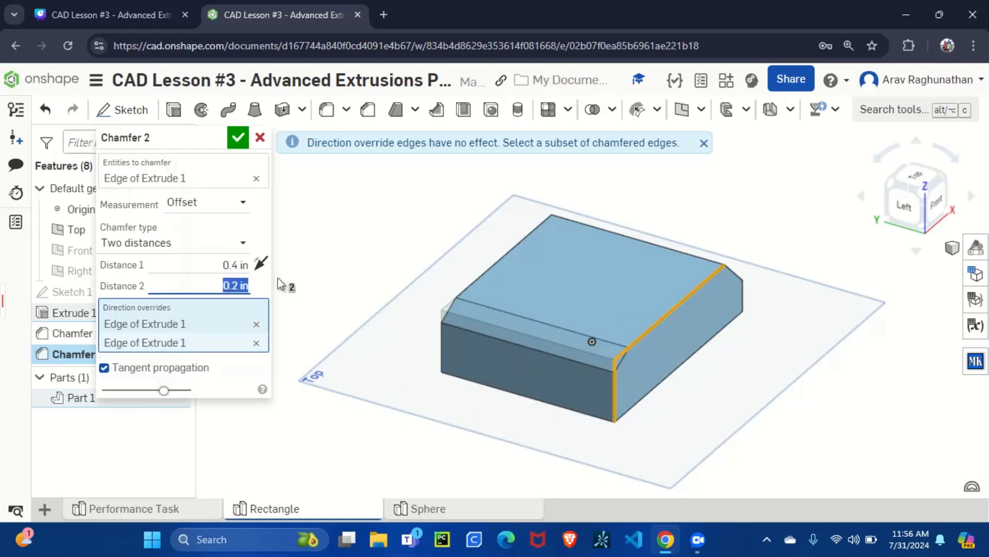
key(BackSpace)
text(0.5)
key(Return)
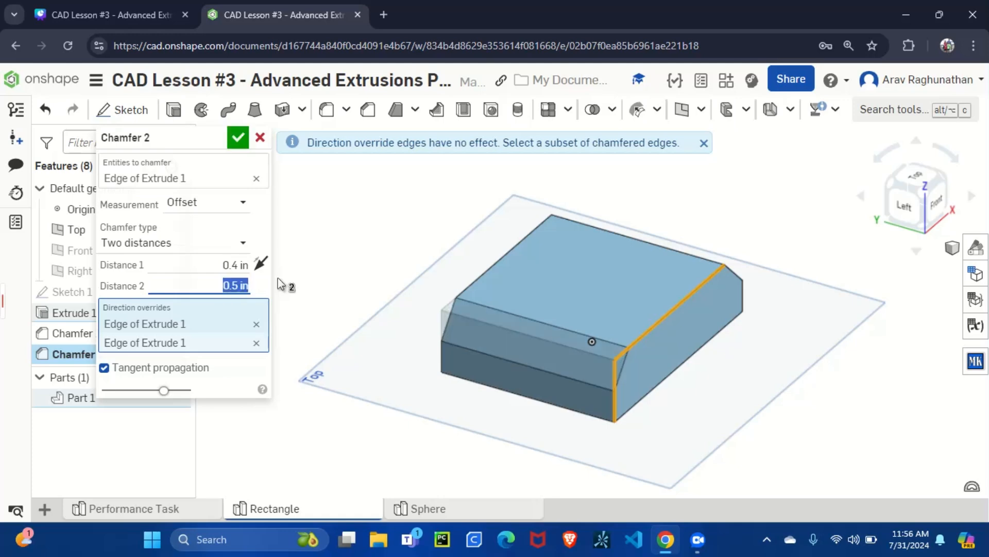
click(940, 192)
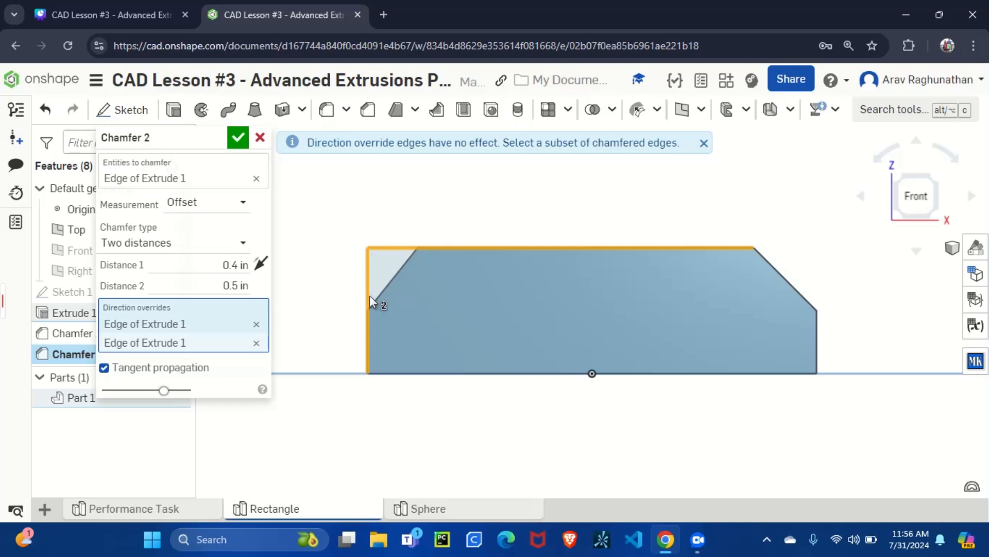
Step: Change the chamfer type to Distance and angle, set the angle to 56 deg, and accept the chamfer
click(207, 252)
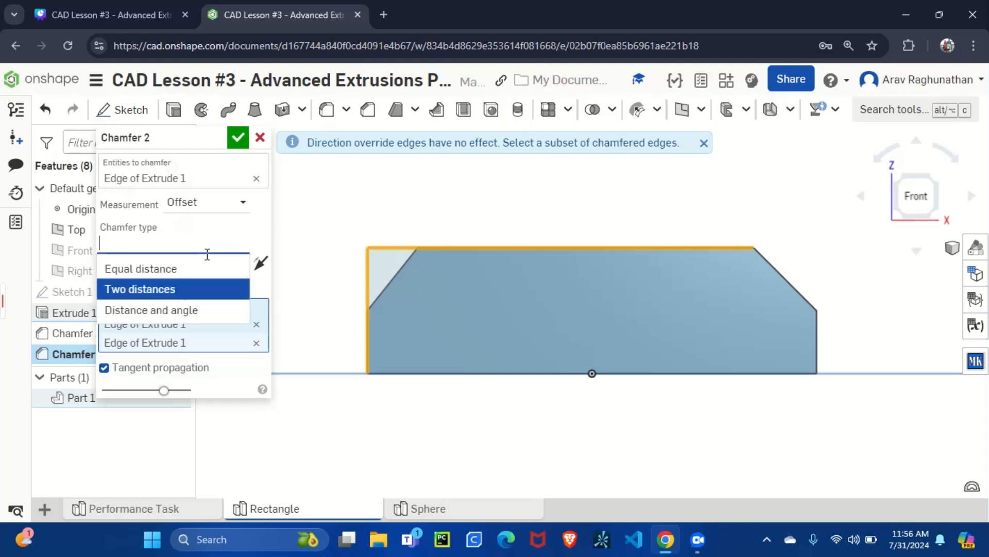
click(216, 304)
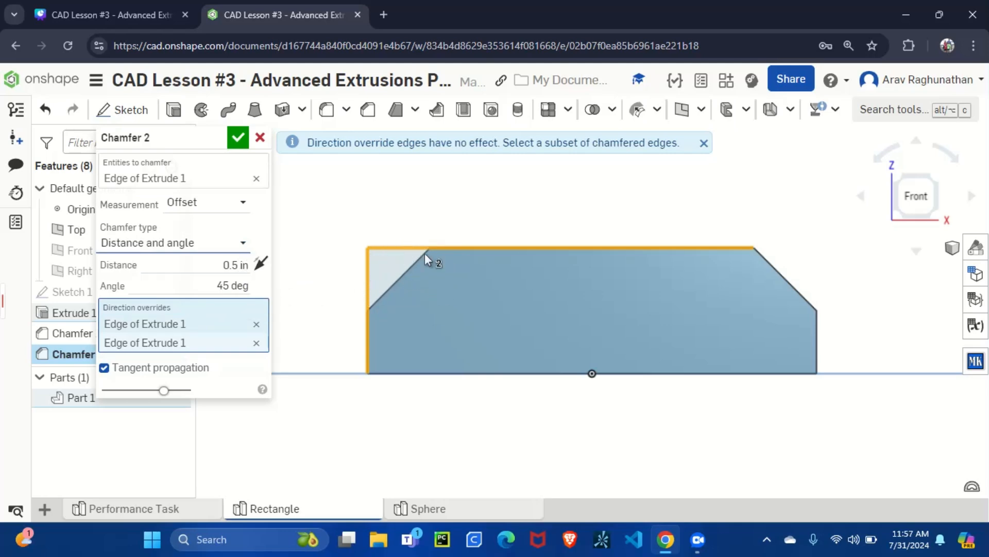
click(240, 286)
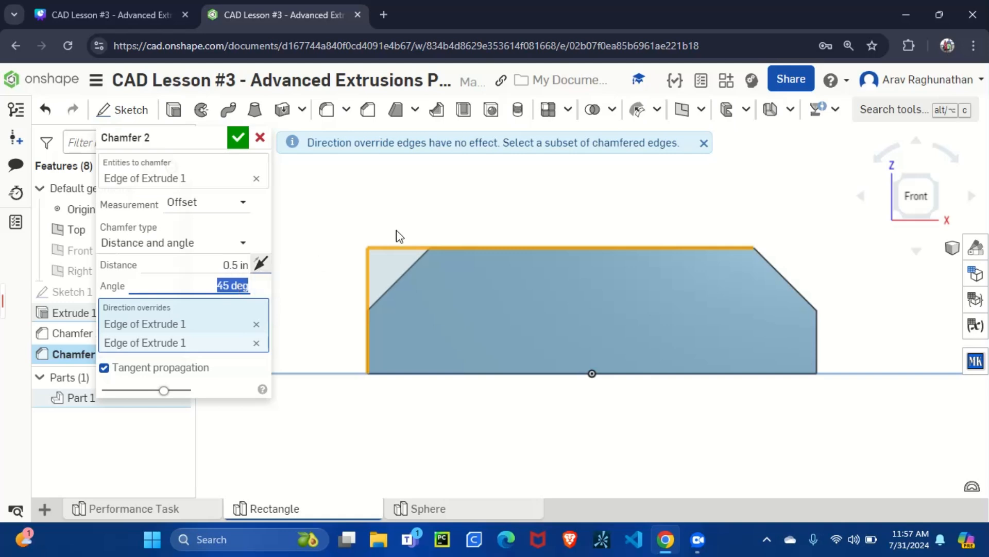
text(56)
key(Return)
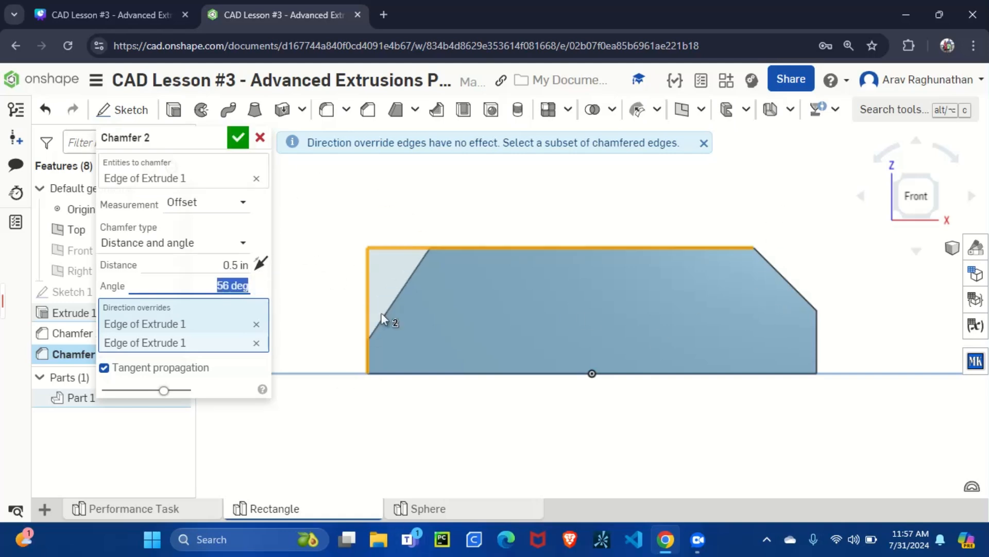
click(239, 137)
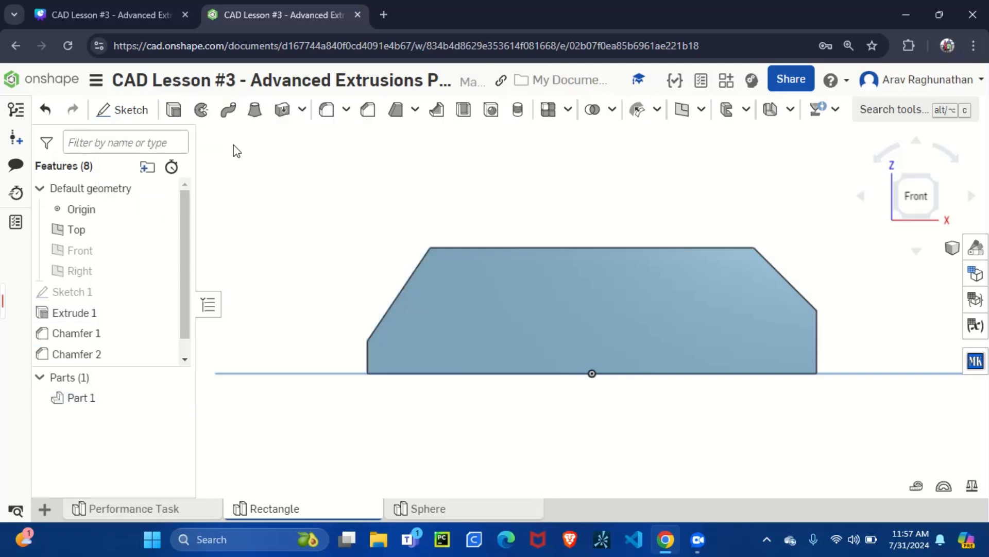
Step: Delete both chamfers from the block
right_click(108, 354)
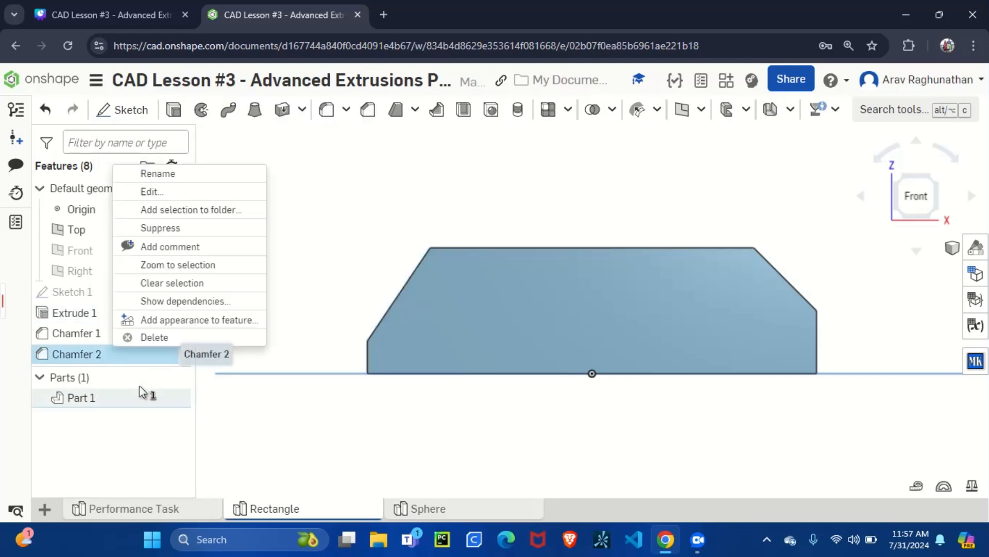
click(154, 337)
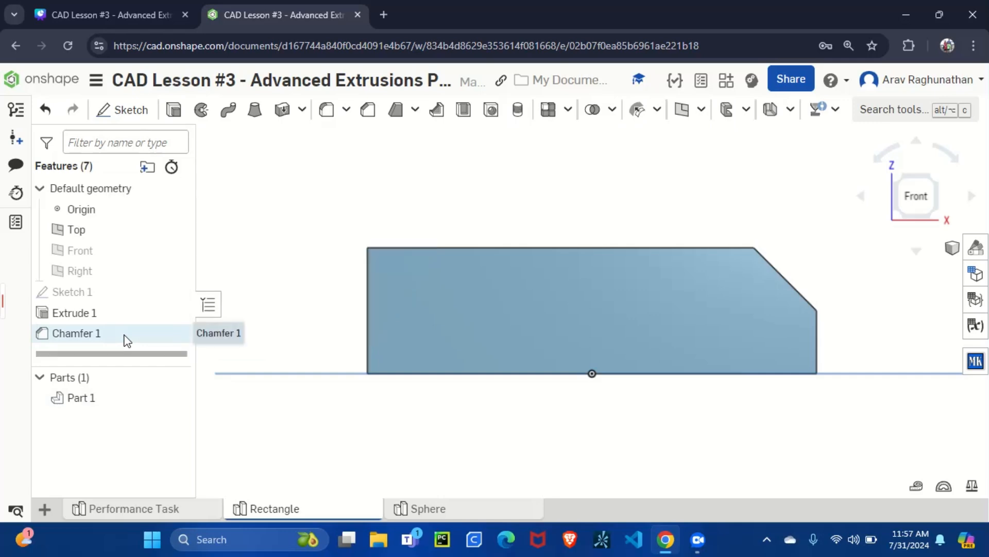
right_click(133, 340)
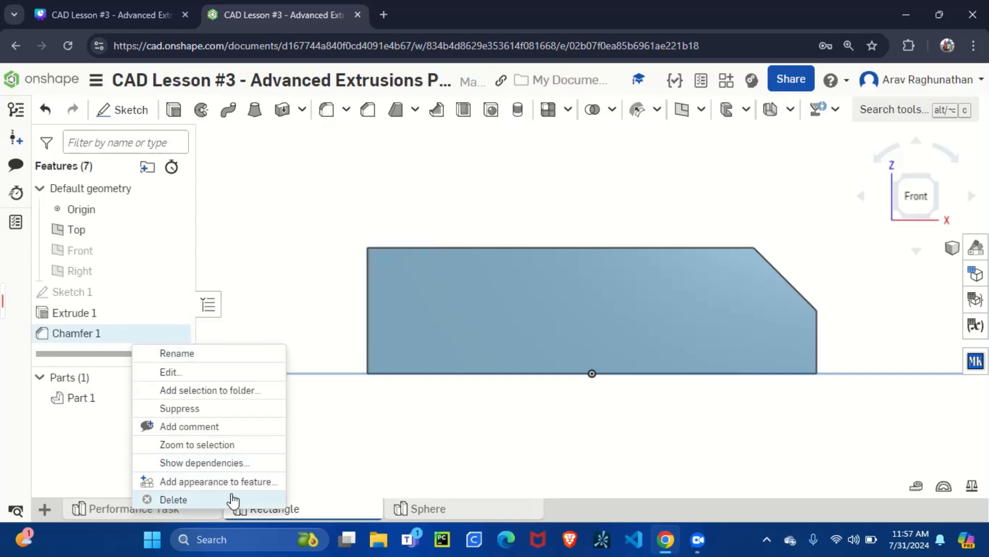
click(185, 65)
Step: Present the Canva slides full screen from the "Chamfer" Tool to the "Shell" Tool slide, exit, and return to the Onshape document
click(157, 15)
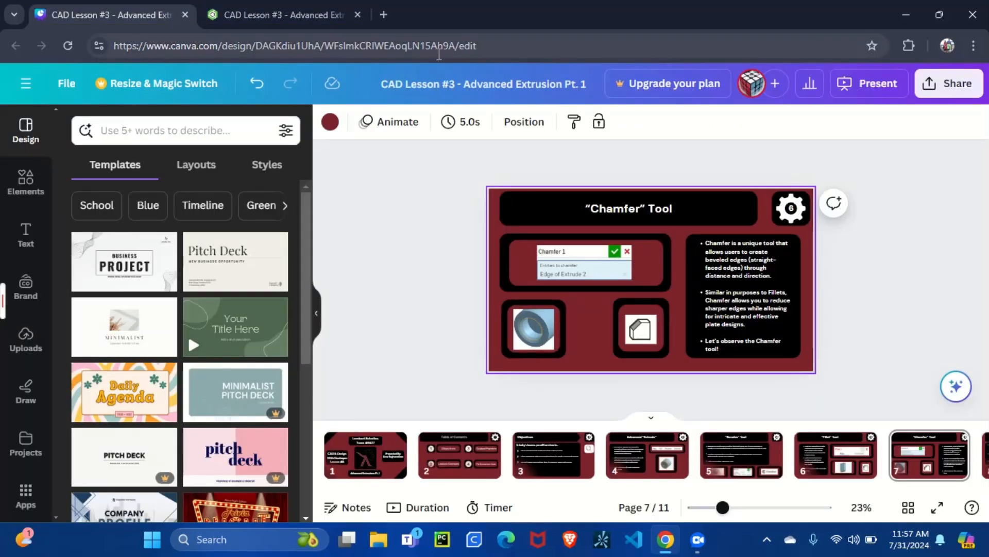
click(864, 85)
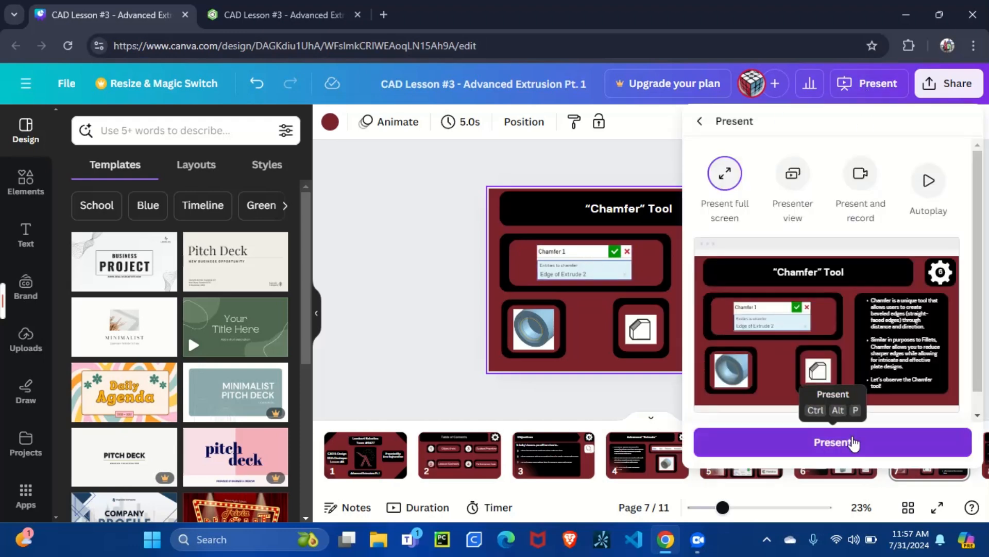
click(854, 441)
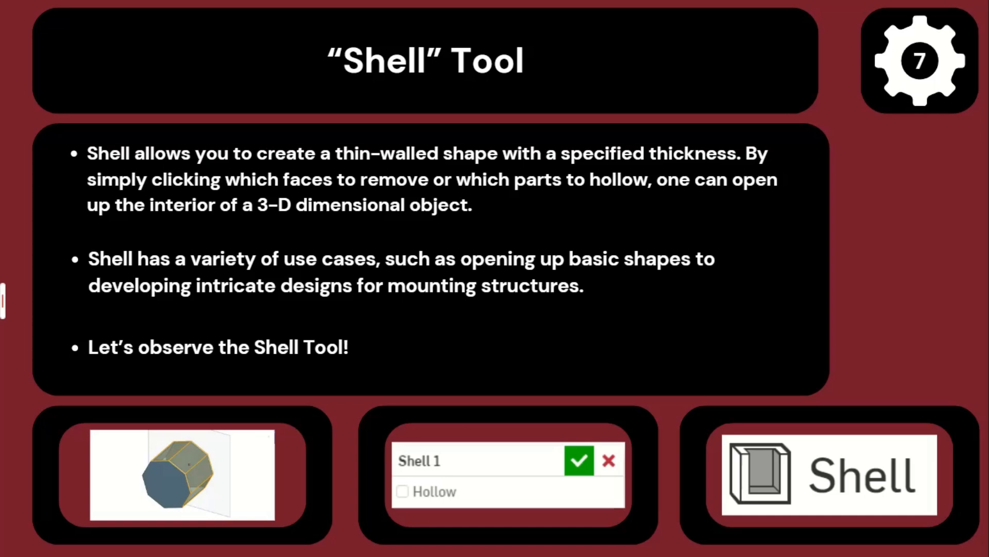
key(Escape)
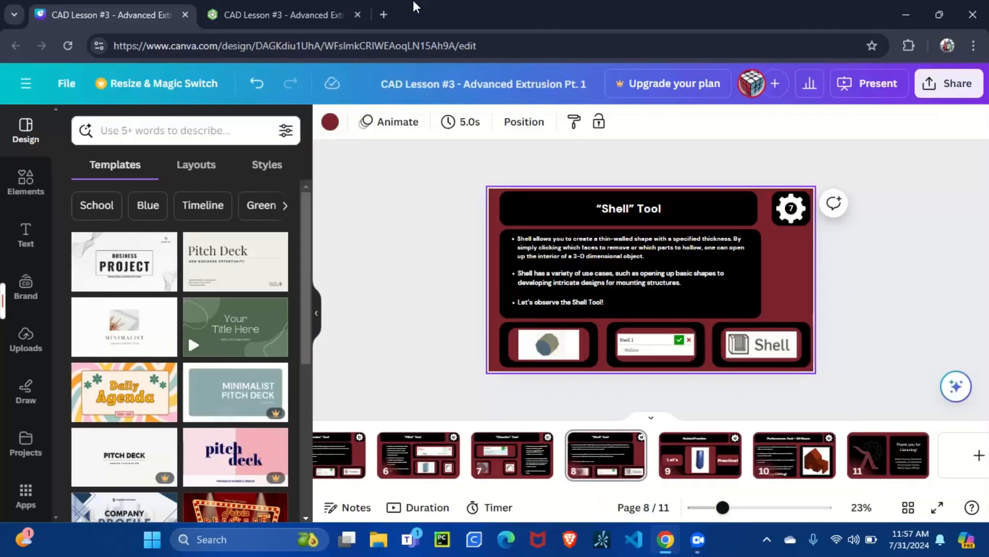
click(240, 10)
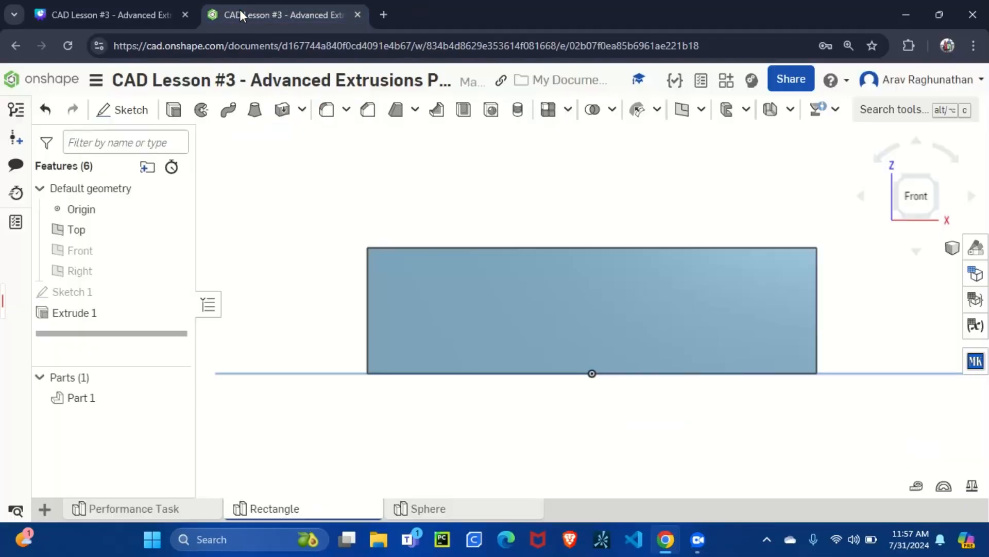
Step: Start a shell on the block with its top face as the face to remove and 0.1 in thickness
click(915, 195)
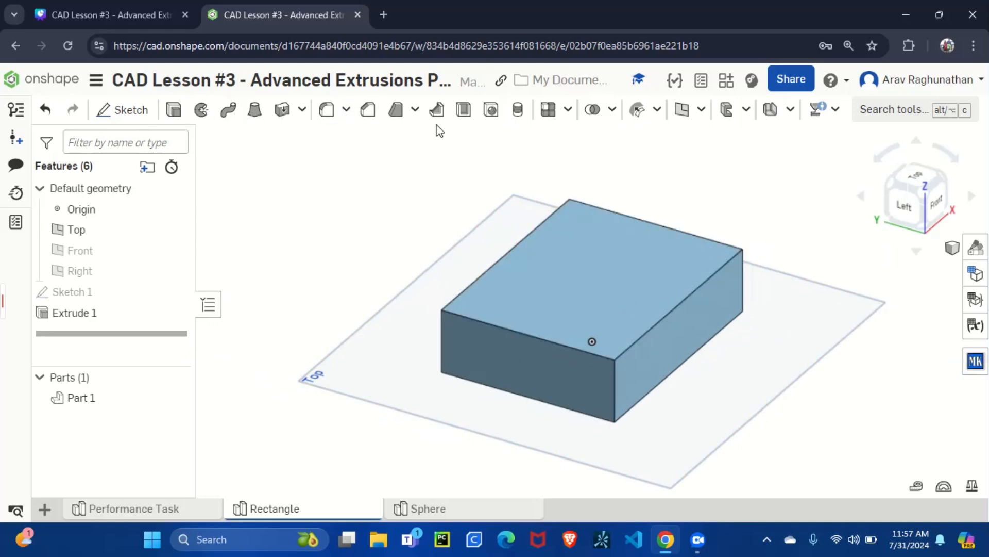
click(464, 110)
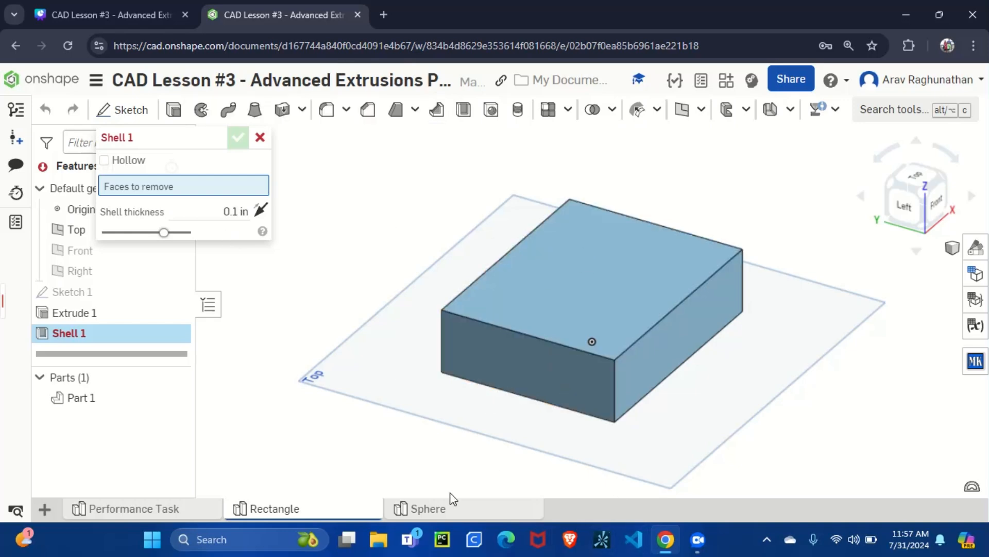
click(534, 271)
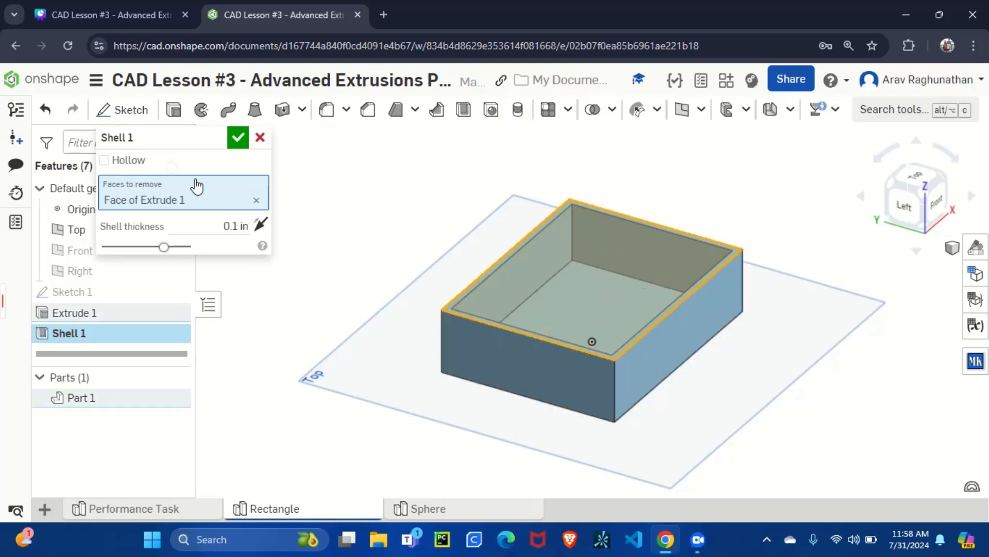
Step: Switch the shell to Hollow, choose the block as the part to hollow, and accept the shell
click(126, 160)
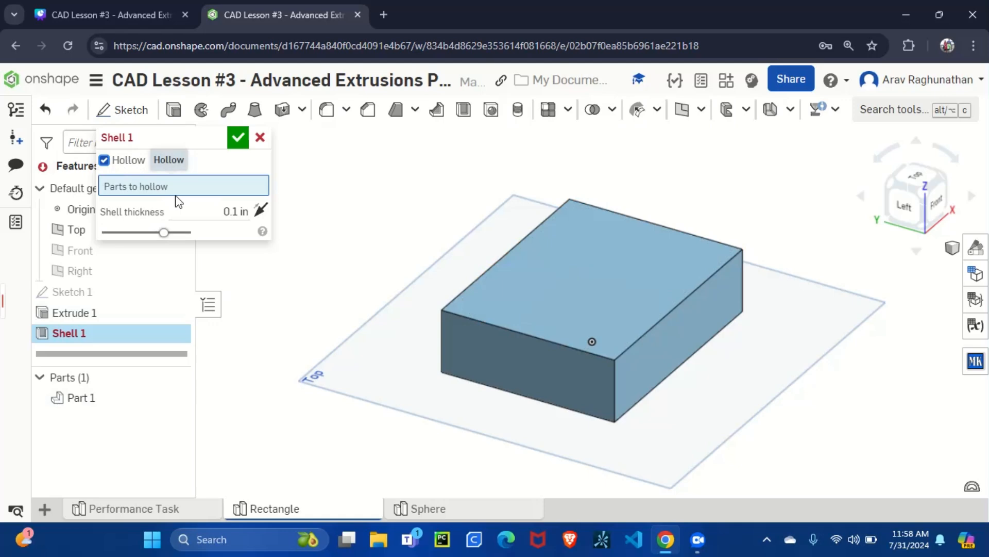
click(553, 304)
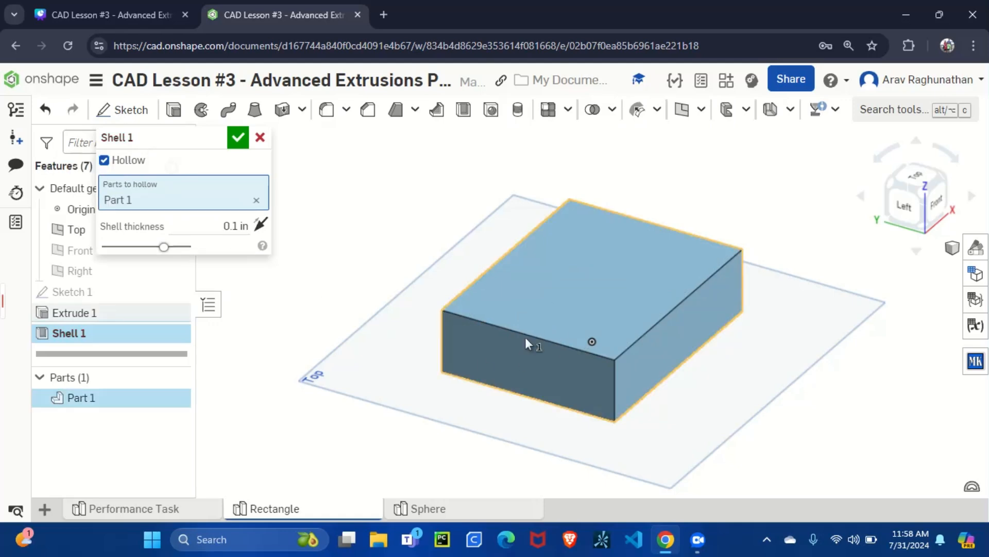
click(238, 137)
Step: Cut the hollow block open with a 1 in blind Remove extrude of its left face
click(489, 371)
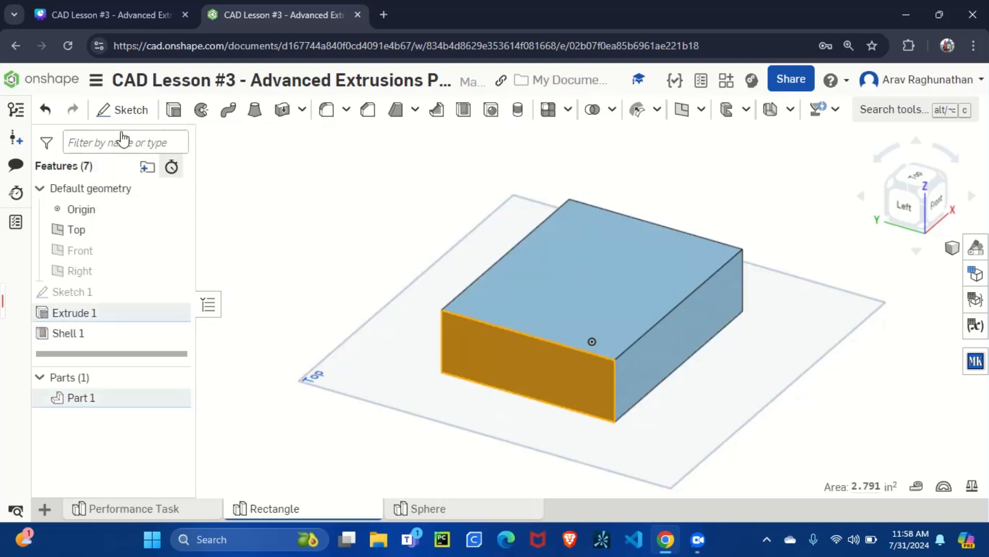
click(174, 109)
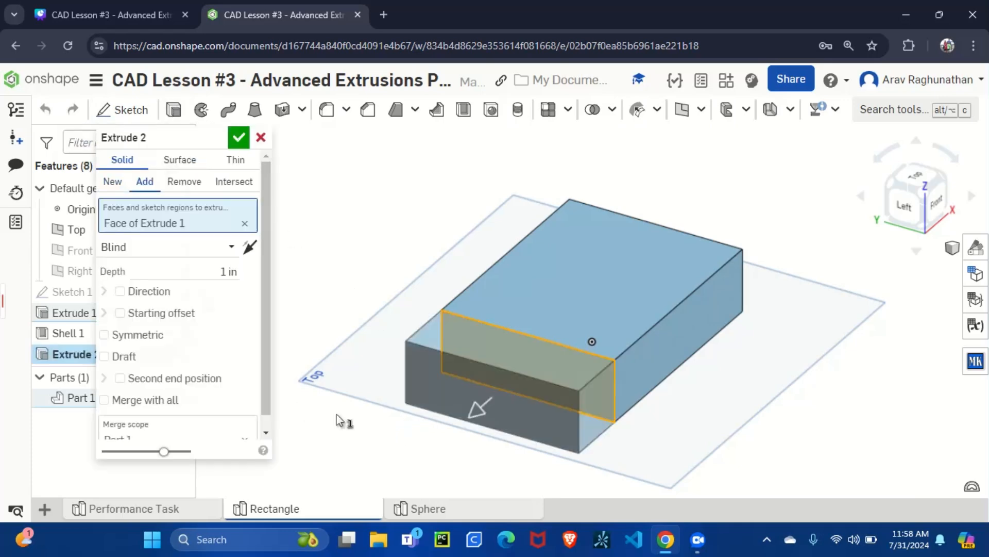
click(184, 182)
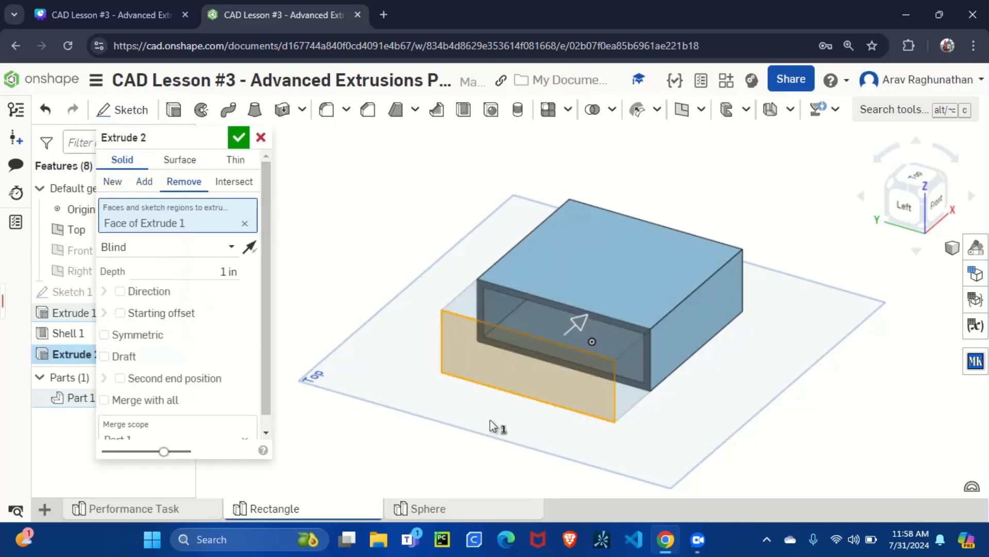
click(235, 140)
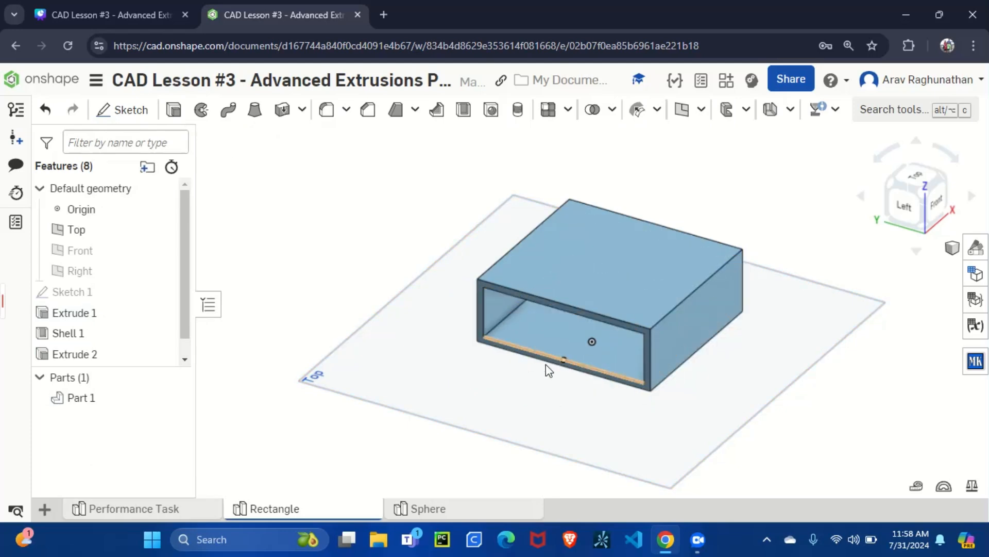
Step: Undo the Remove extrude, then change the block's shell from Hollow to removing the top face
key(ctrl+z)
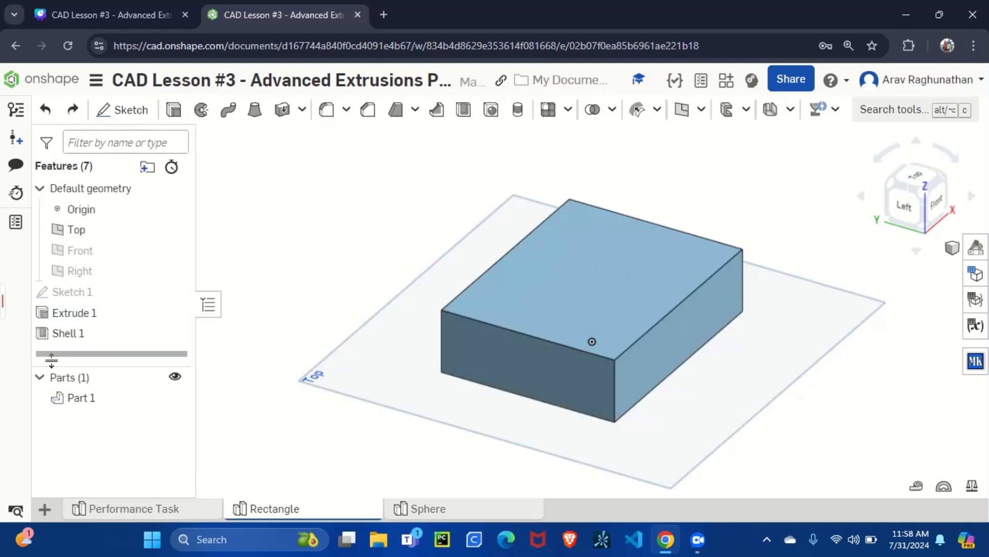
double_click(83, 340)
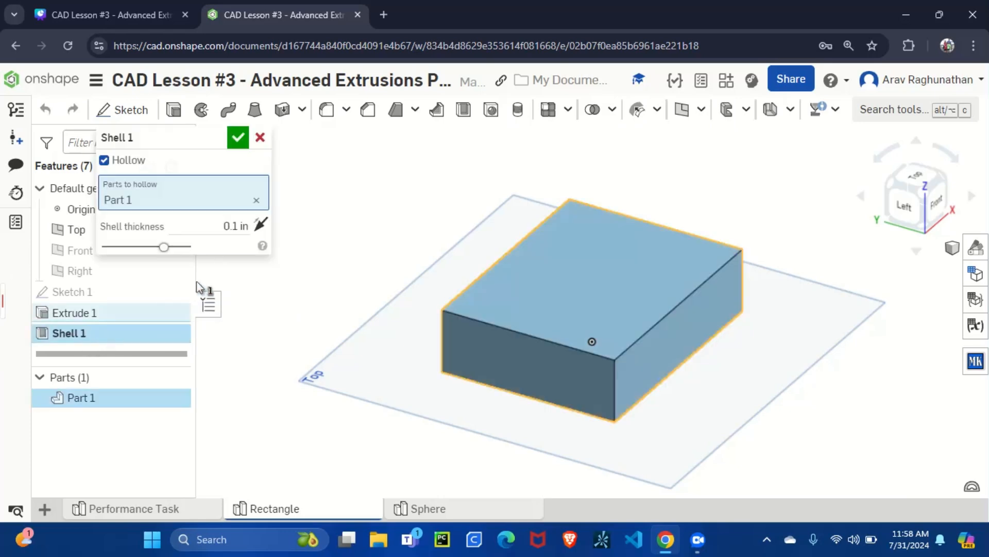
click(233, 227)
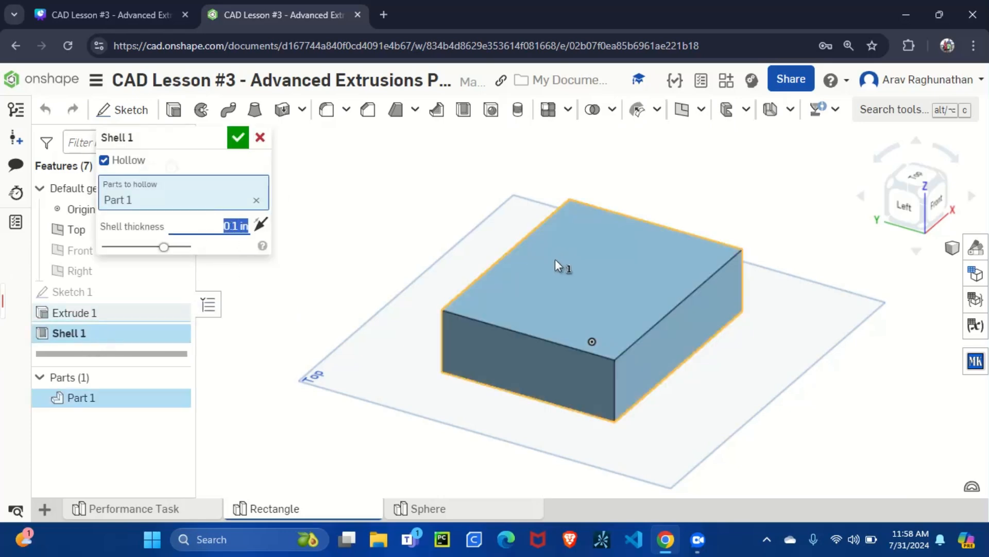
click(103, 162)
click(597, 288)
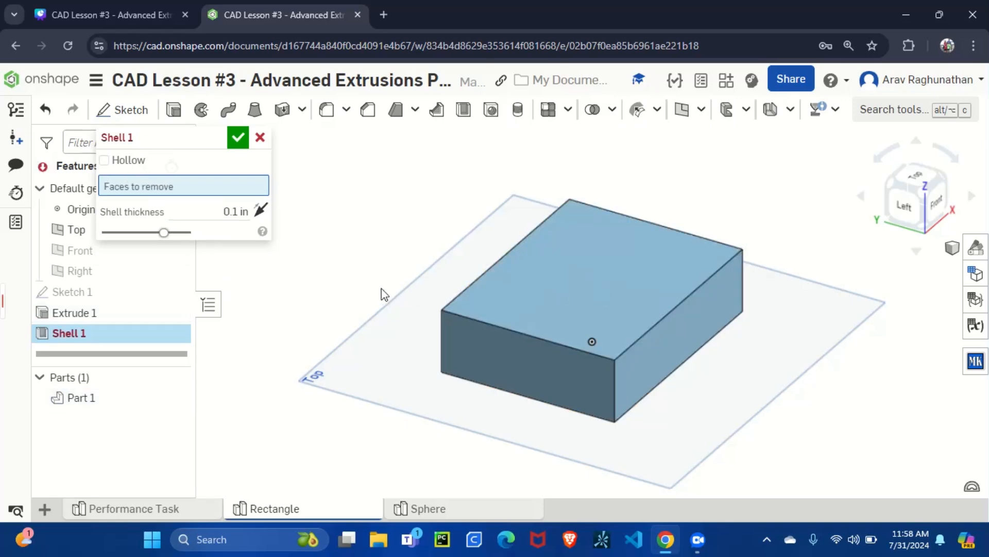
click(571, 321)
Step: Set the shell thickness to 0.25 in and accept the edited shell
click(237, 223)
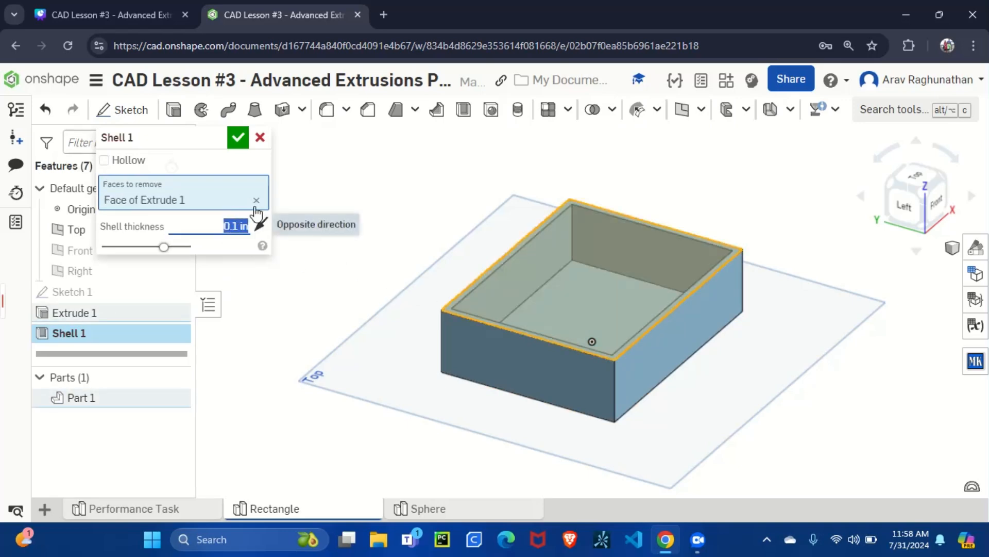
text(0)
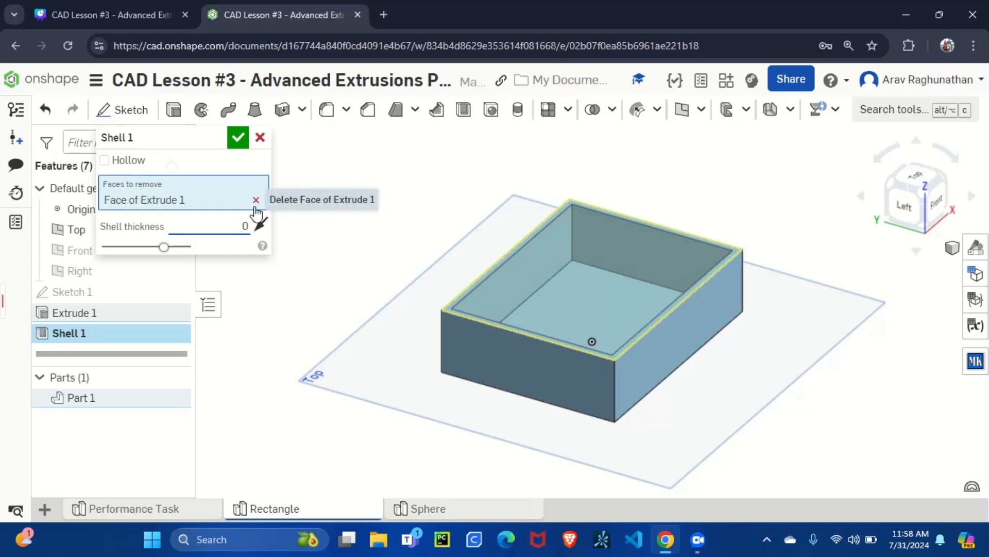
text(.2.25)
key(Return)
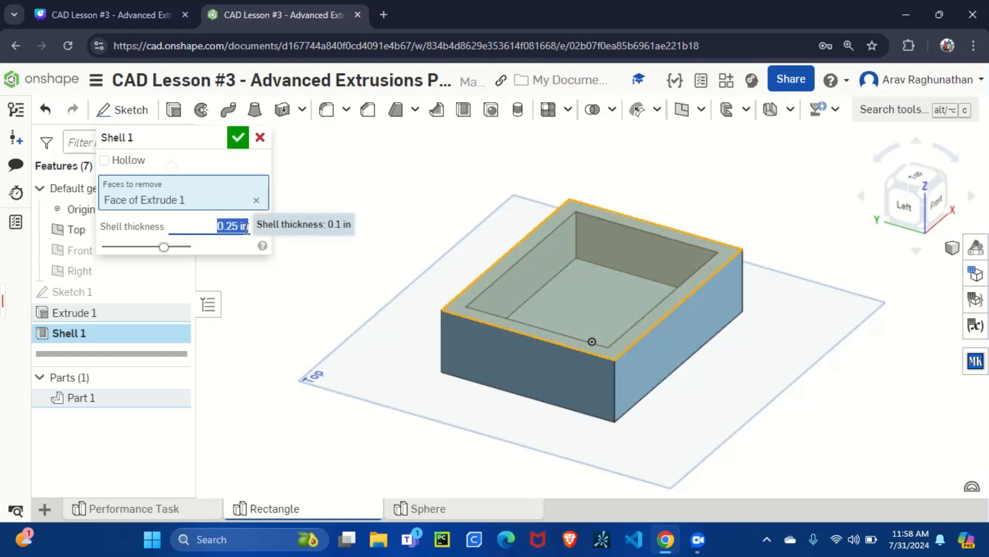
click(208, 135)
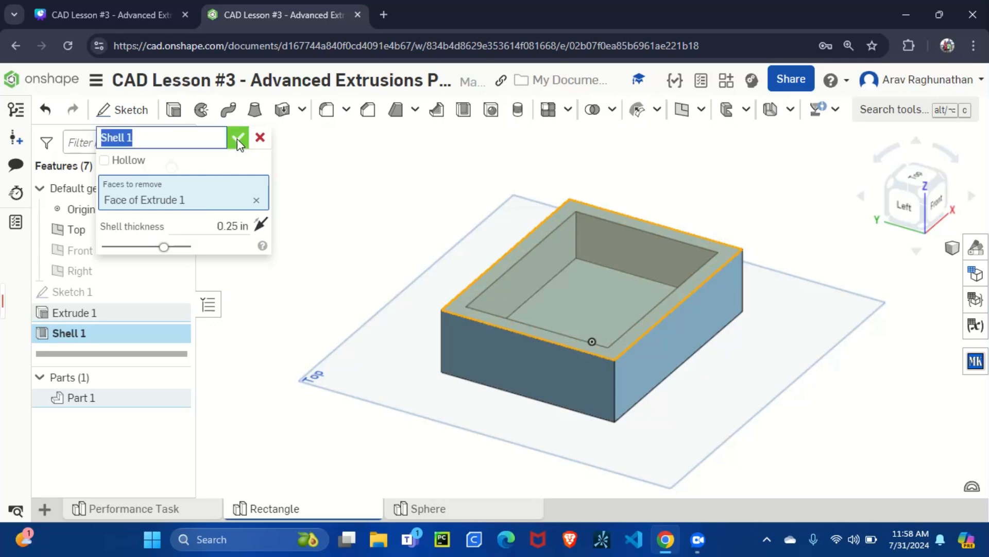
click(237, 139)
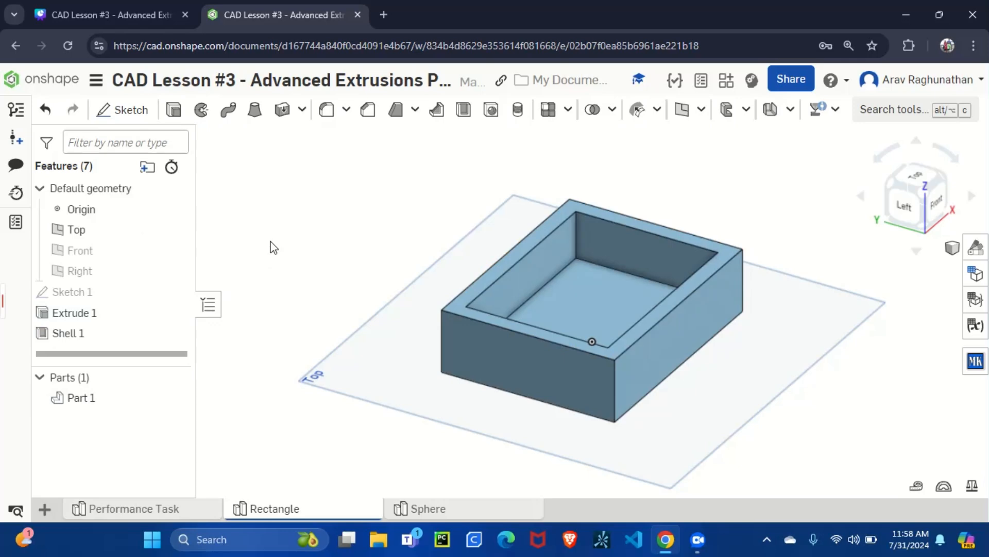
Step: Present the Canva slides full screen from the "Shell" Tool to the Guided Practice slide, exit, and return to the Onshape document
click(113, 2)
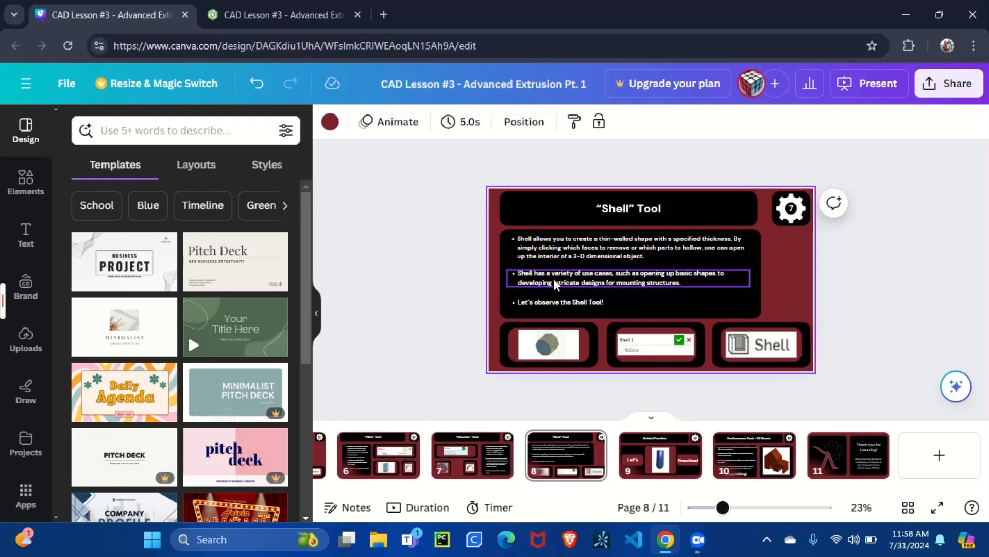
click(862, 84)
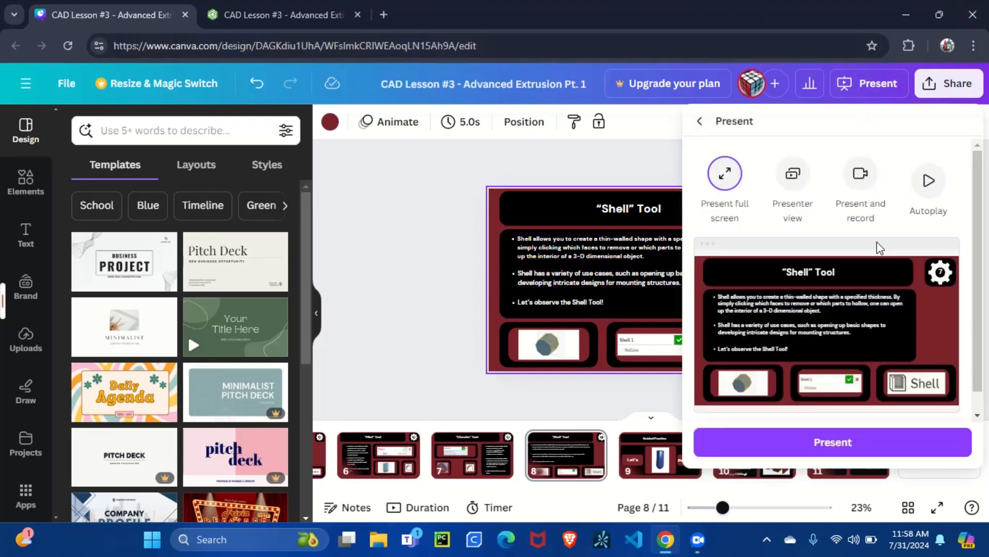
click(833, 442)
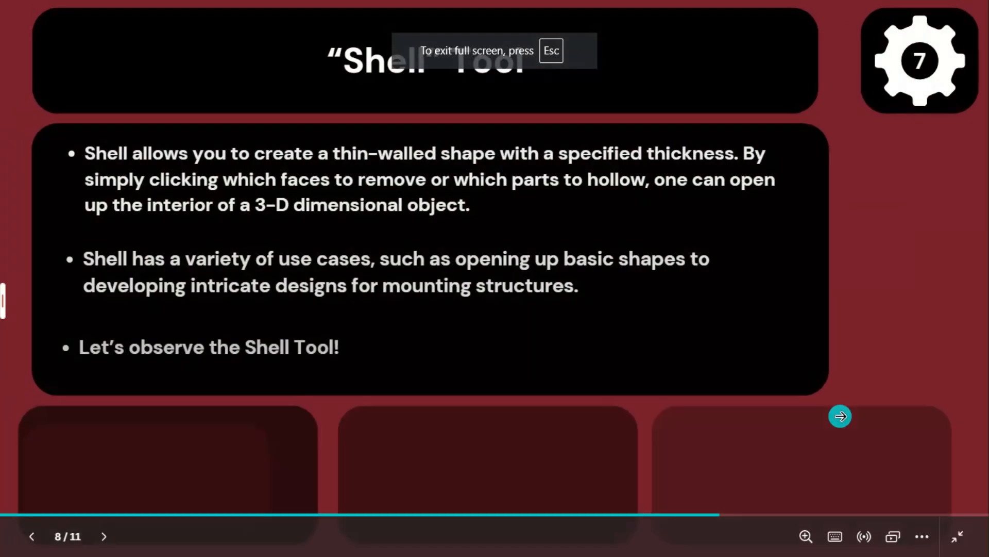
click(841, 416)
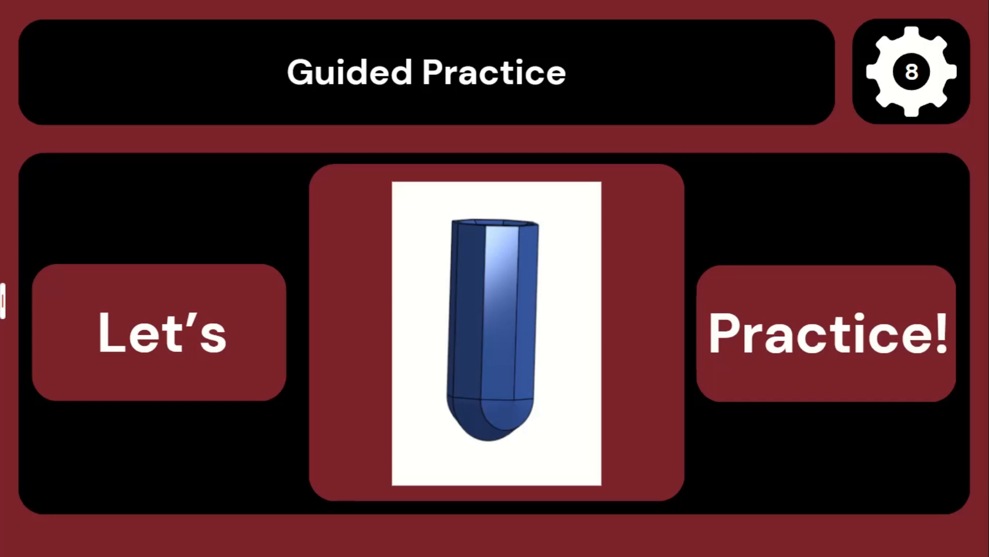
key(Escape)
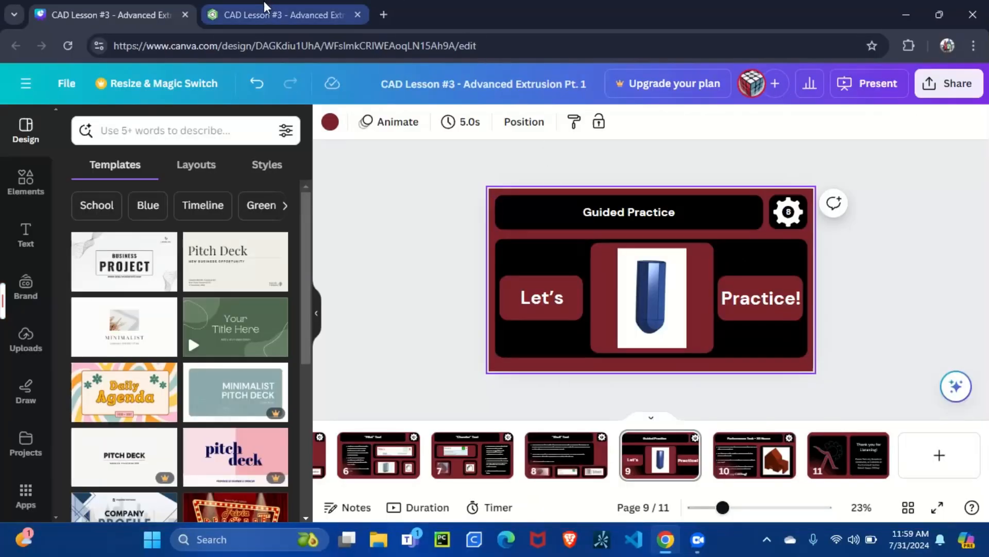
click(278, 14)
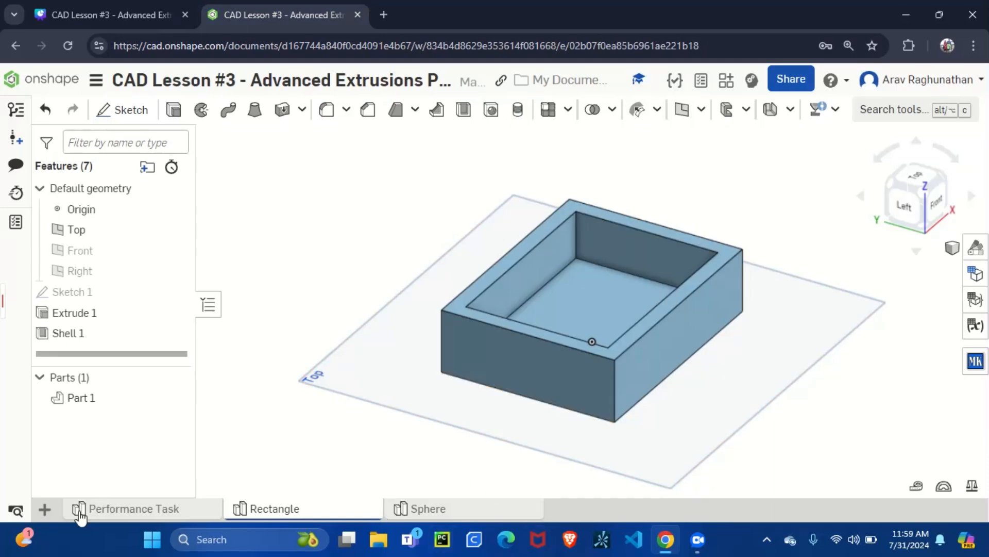
Step: Create a new Part Studio in the document and rename it Guided Practice
click(45, 509)
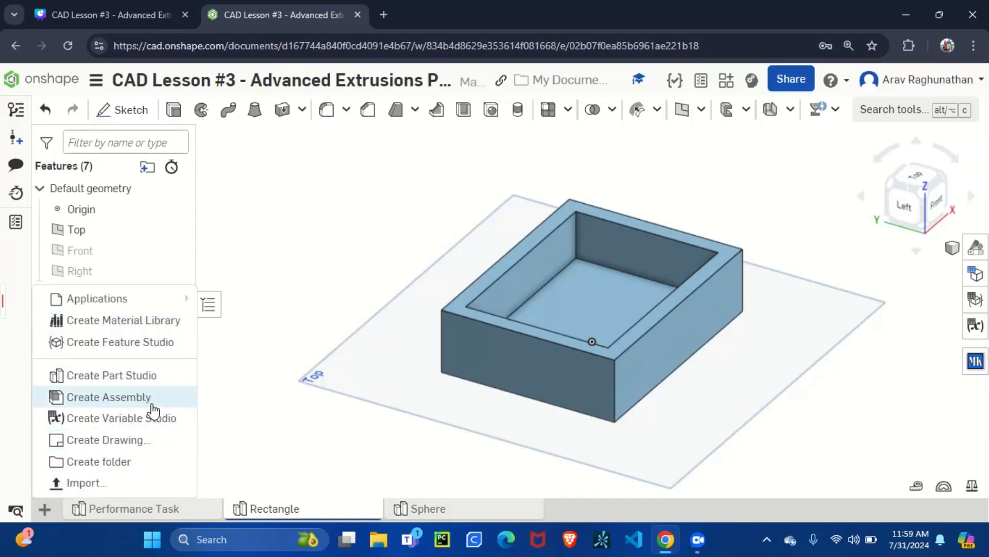
click(135, 375)
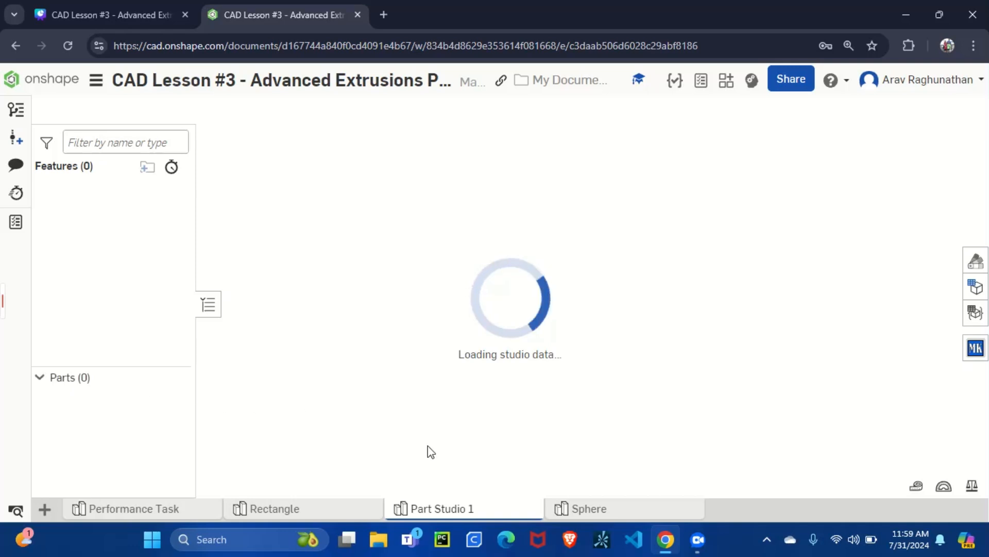
right_click(453, 509)
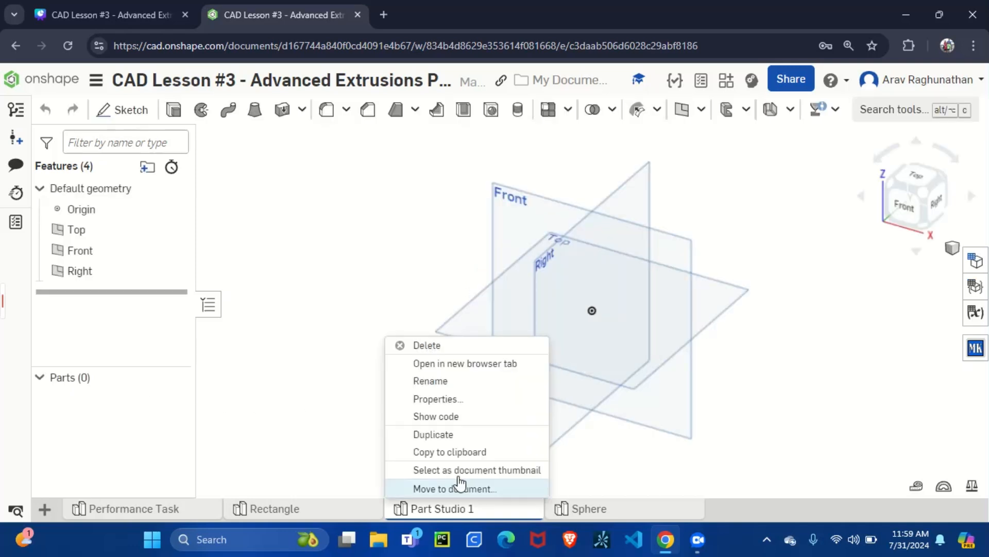
click(431, 382)
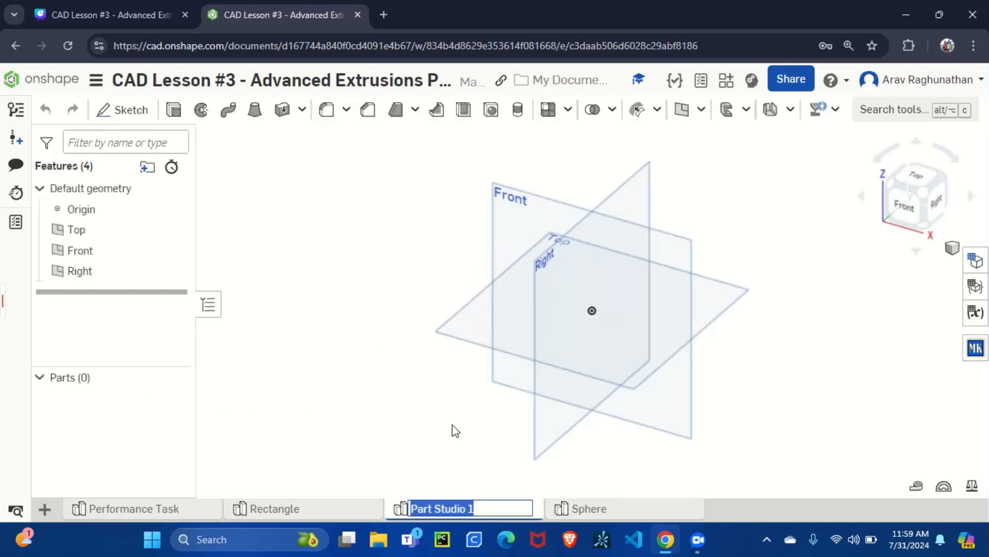
text(Guided Practic)
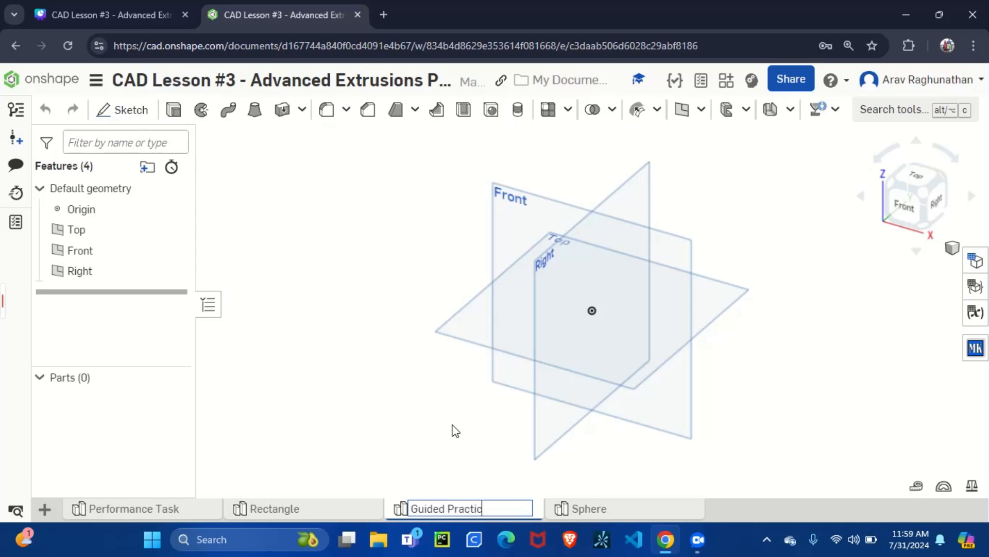
text(e)
key(Return)
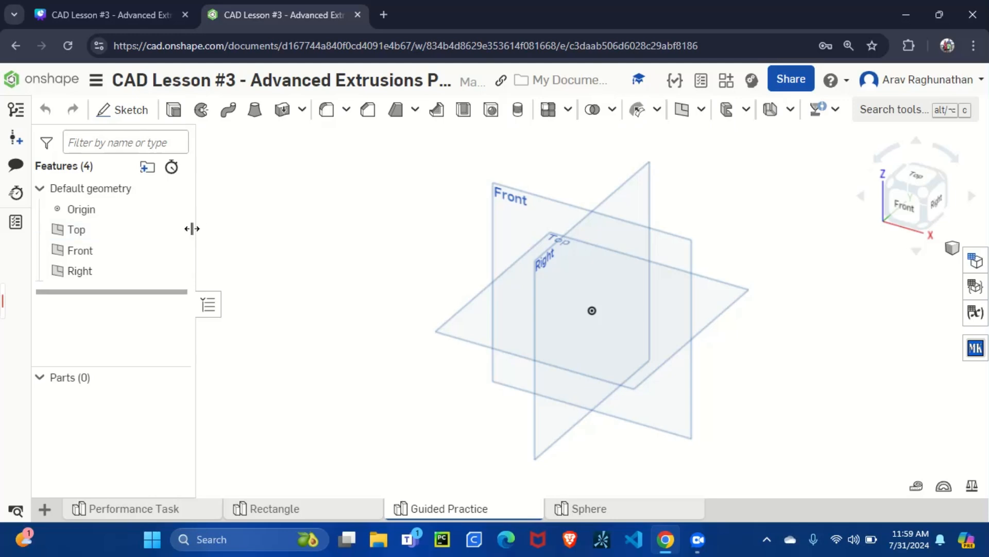
Step: Hide the Front and Right planes, keeping only the Top plane shown
click(176, 231)
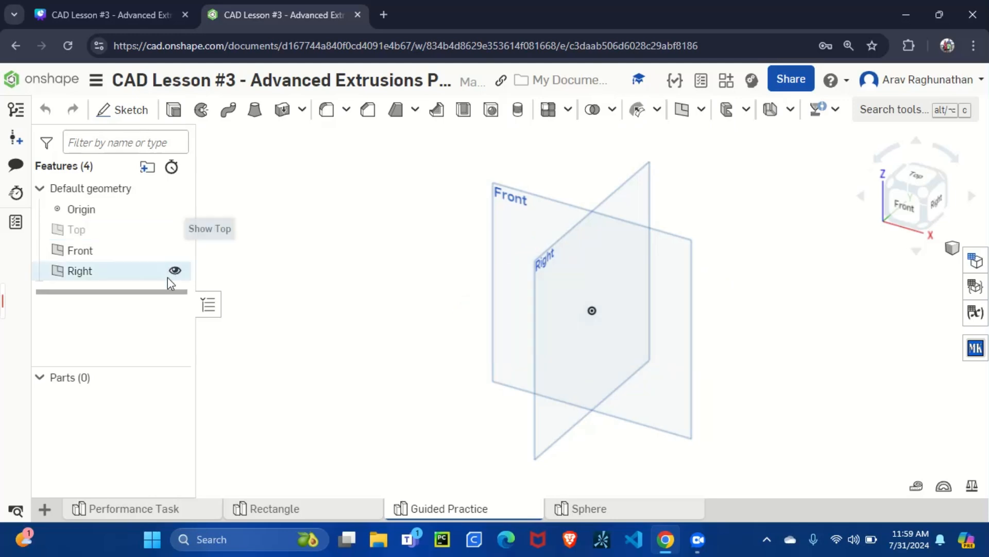
click(176, 230)
click(175, 250)
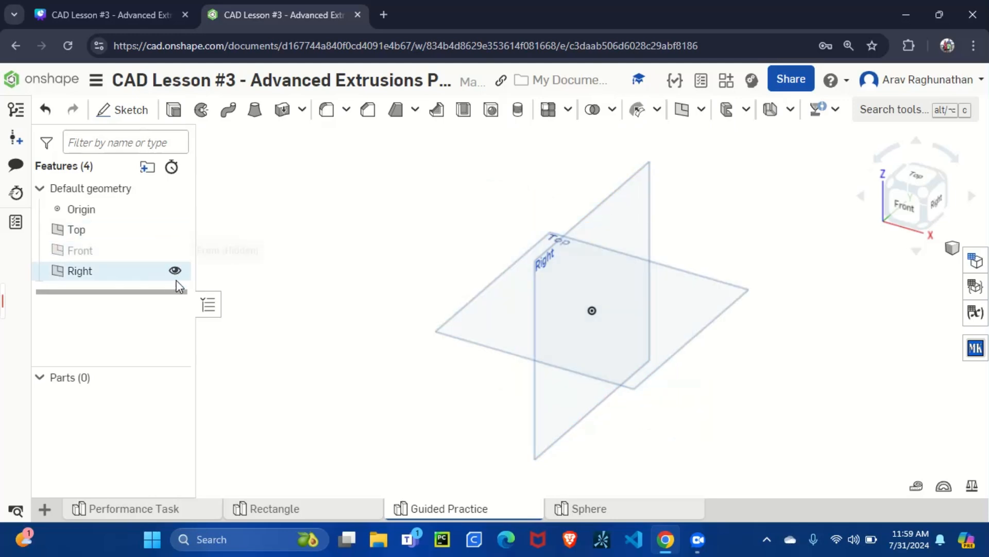
click(175, 271)
scroll(664, 305, up, 3)
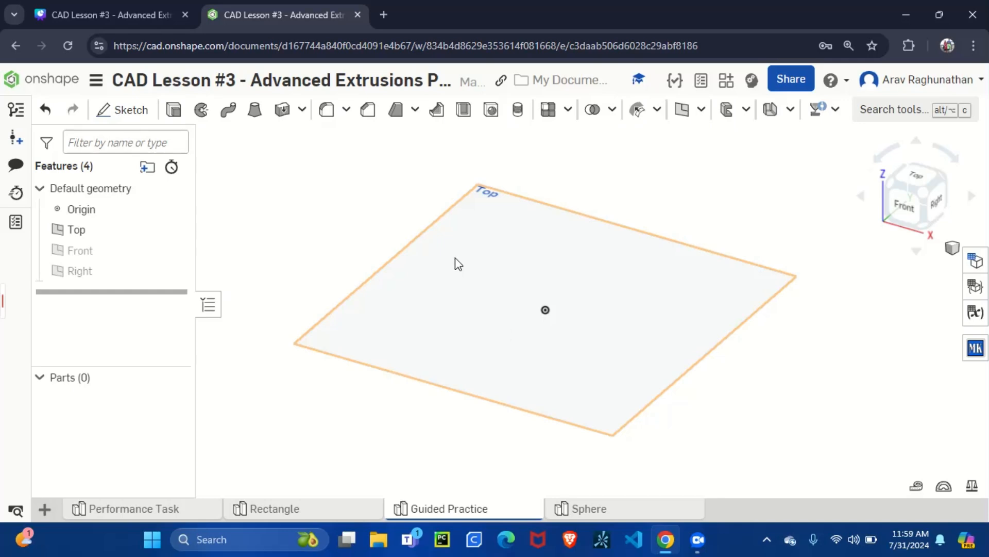
Step: Check the Guided Practice slide in Canva, return to Onshape, and start a sketch on the Top plane viewed from the top
click(111, 14)
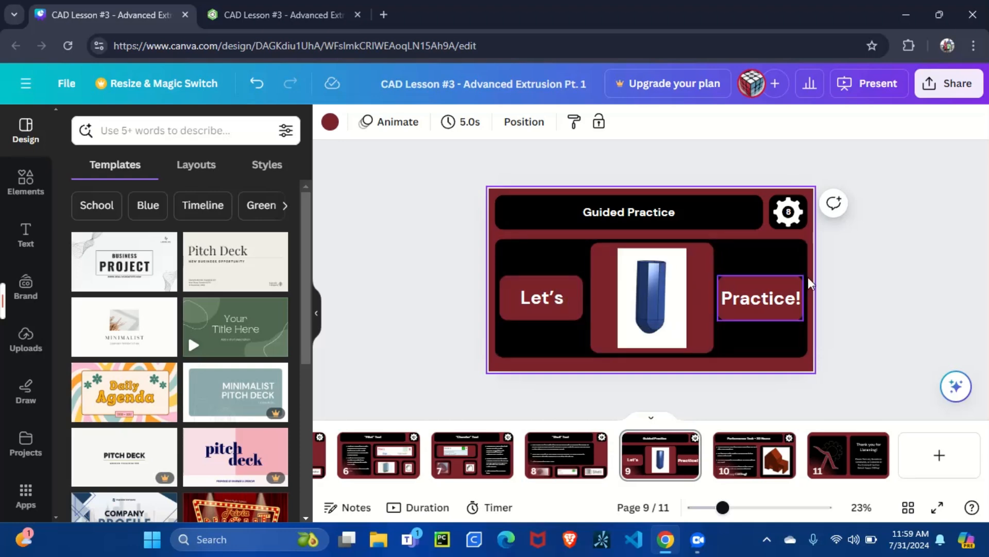
click(223, 14)
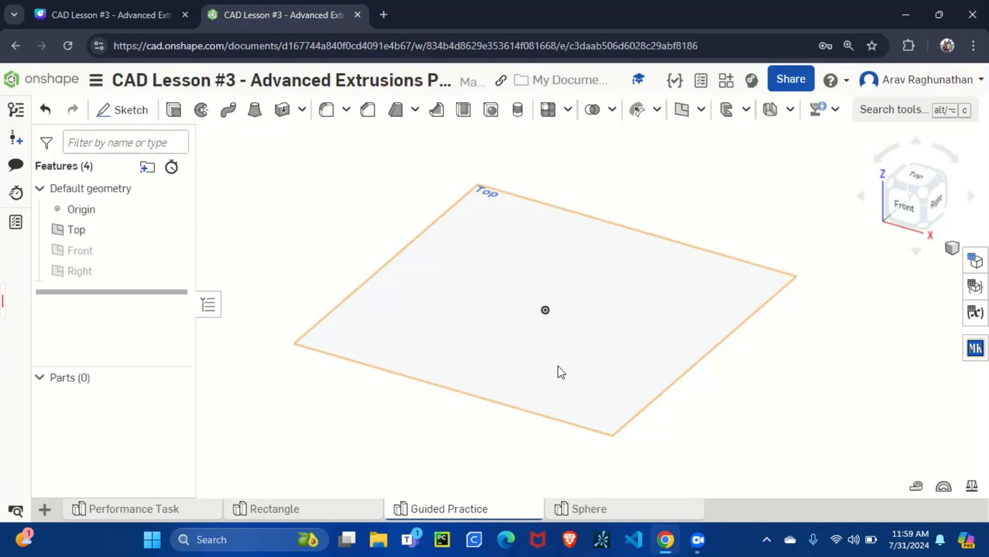
click(125, 109)
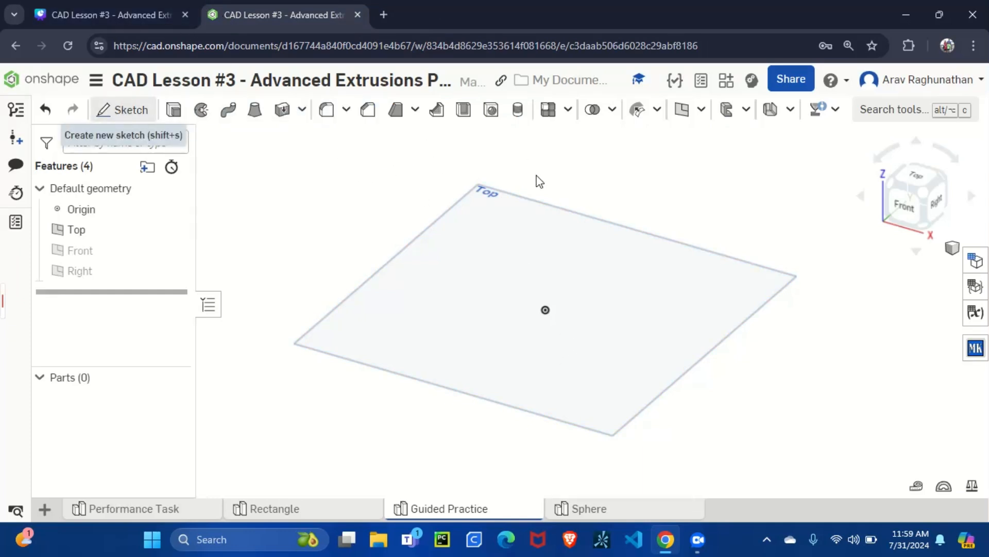
click(564, 300)
click(917, 175)
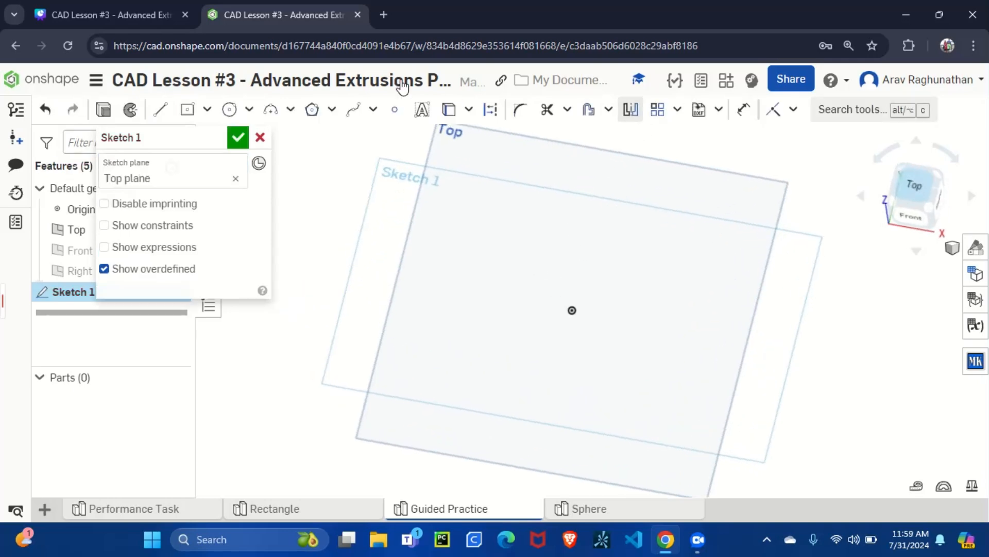
click(332, 109)
click(343, 164)
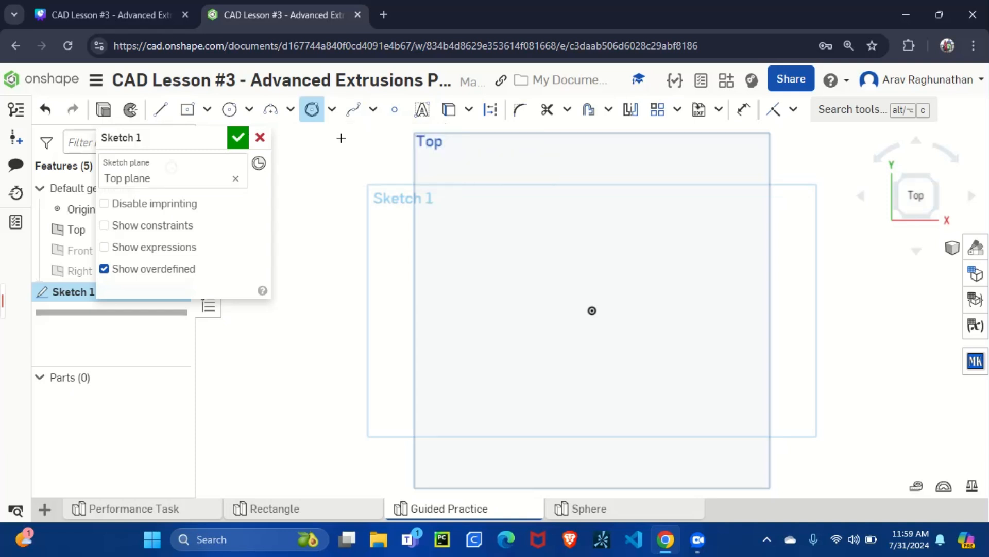
click(332, 109)
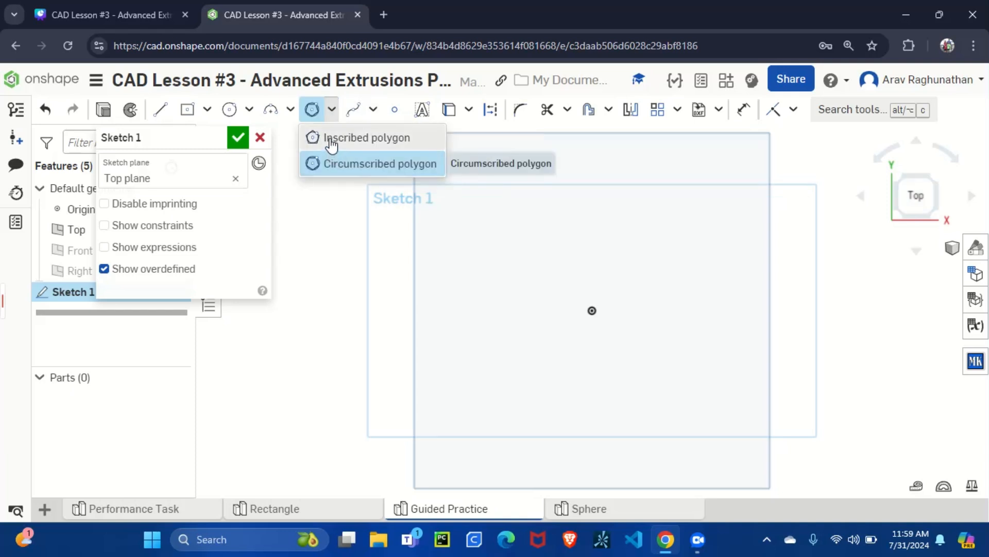
click(331, 140)
click(592, 310)
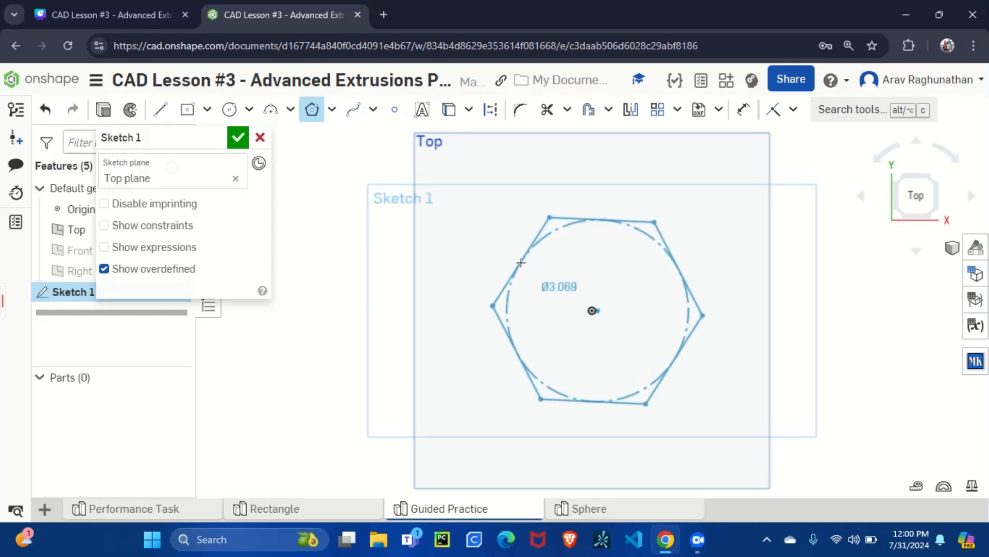
key(Escape)
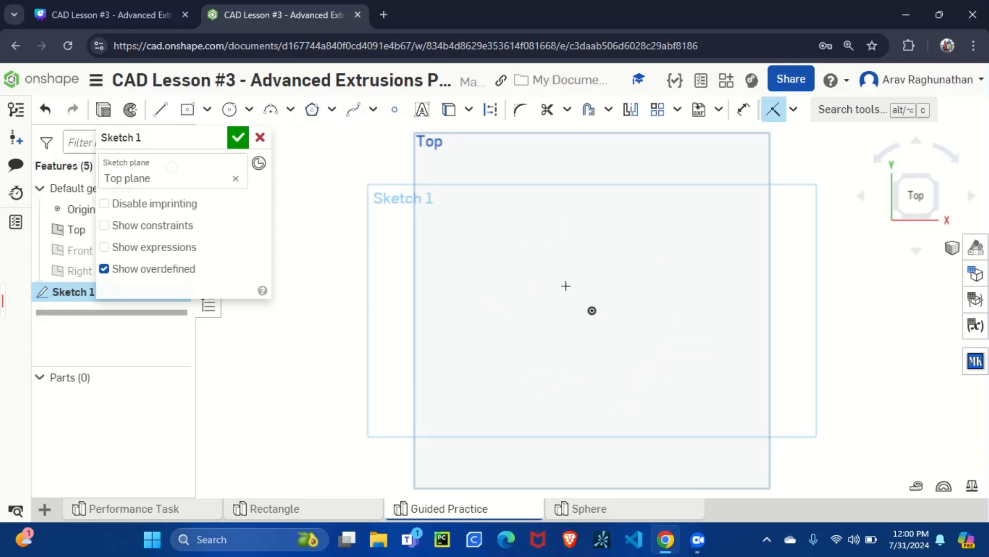
Step: Sketch an inscribed hexagon centred on the origin with flat upper and lower sides and a circle diameter of about 3.41 in
click(311, 110)
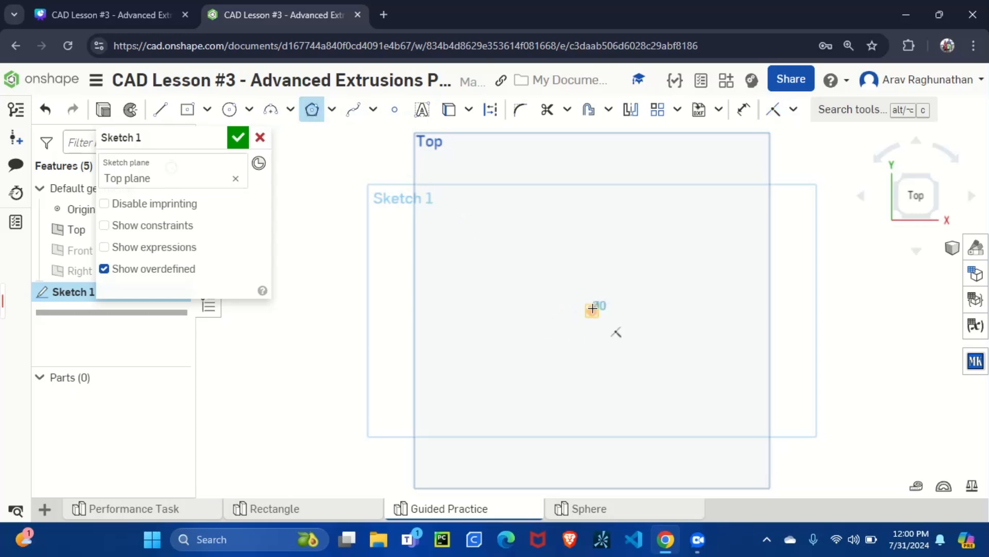
click(593, 308)
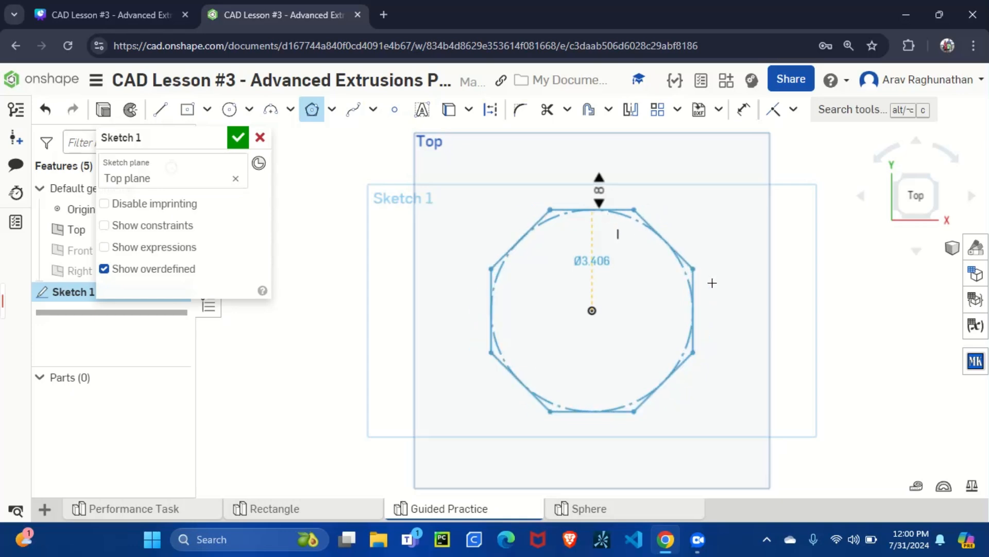
click(598, 211)
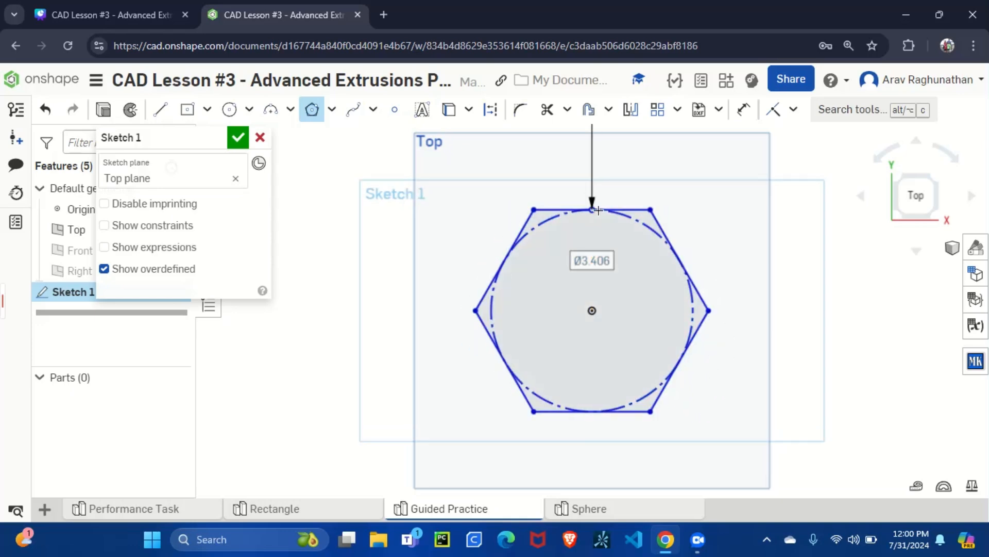
Step: Dimension the hexagon 3 in from its centre to the corner on the horizontal axis and finish the sketch
click(744, 109)
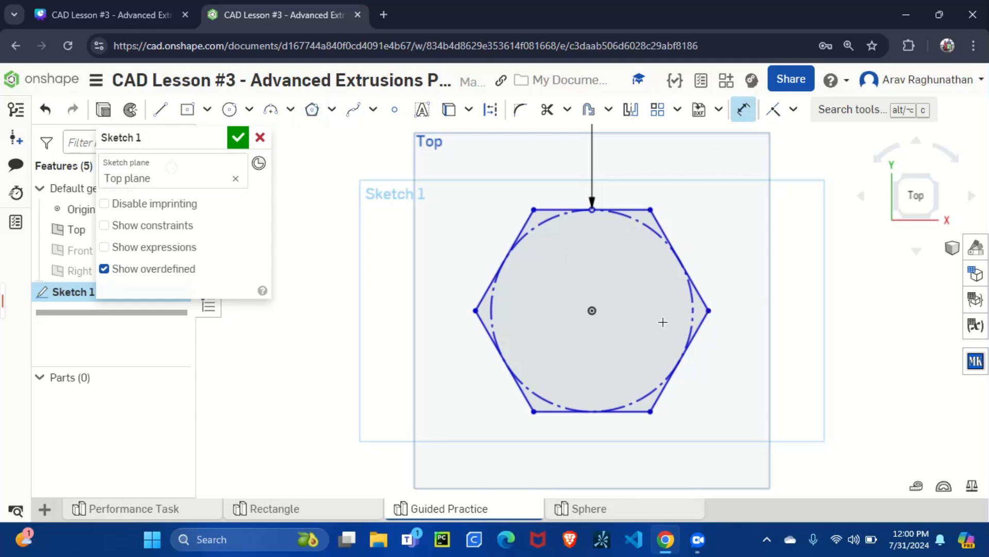
click(596, 312)
click(708, 310)
click(670, 342)
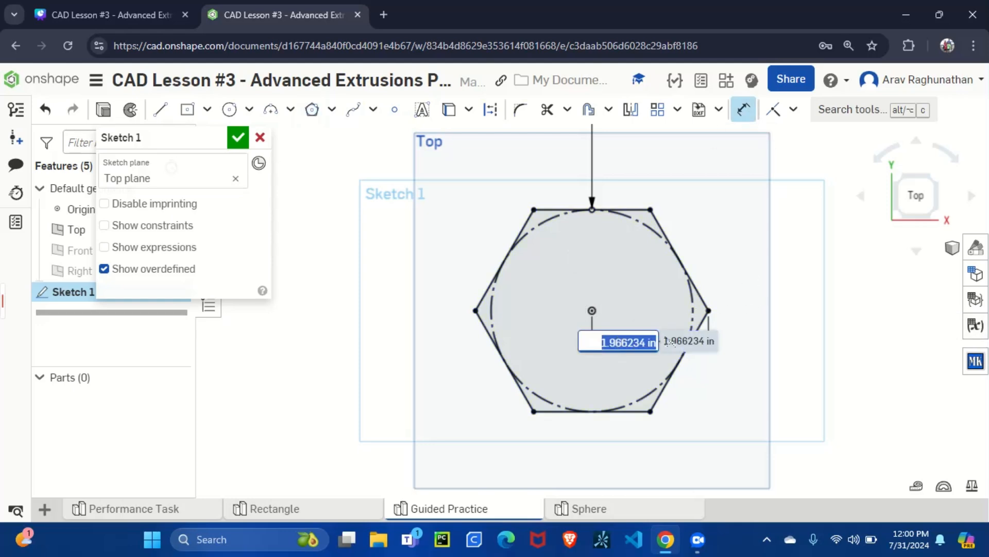
text(2)
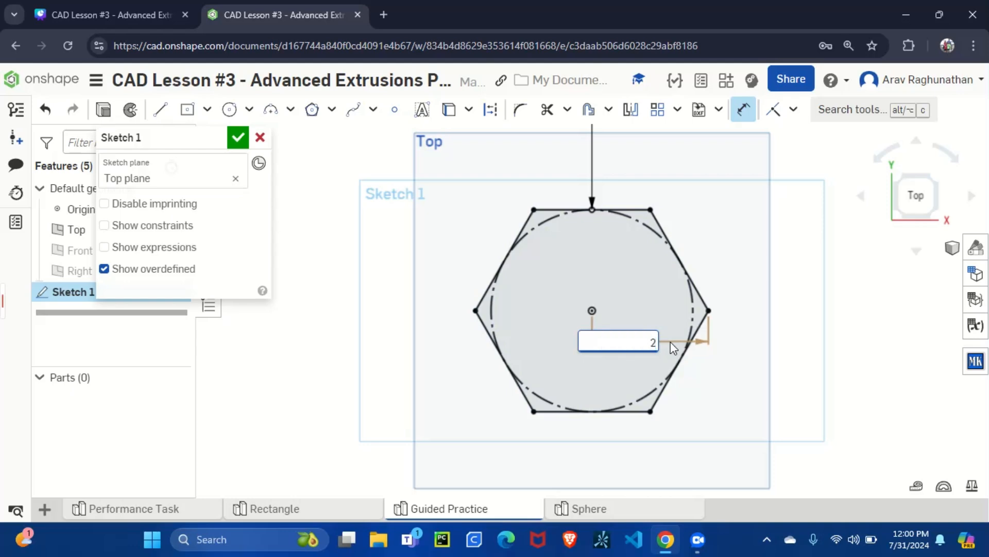
key(BackSpace)
text(3)
key(Return)
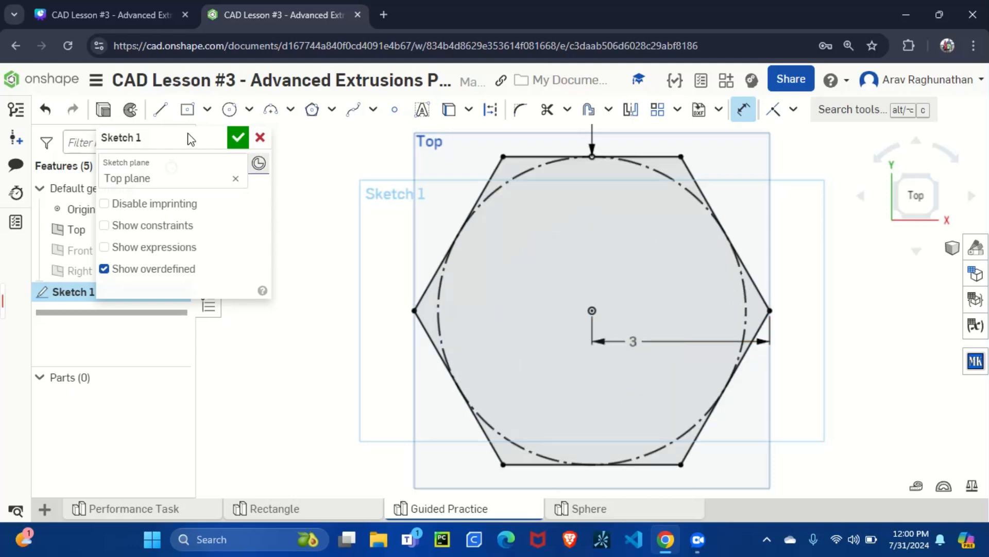
click(237, 138)
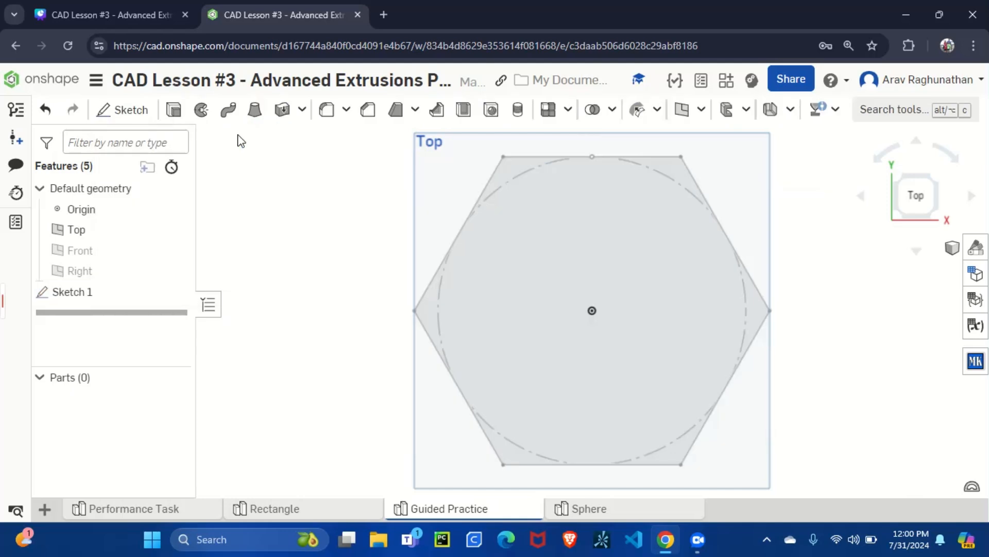
Step: Extrude the hexagon region as a new solid with a blind depth of 10 in
click(938, 216)
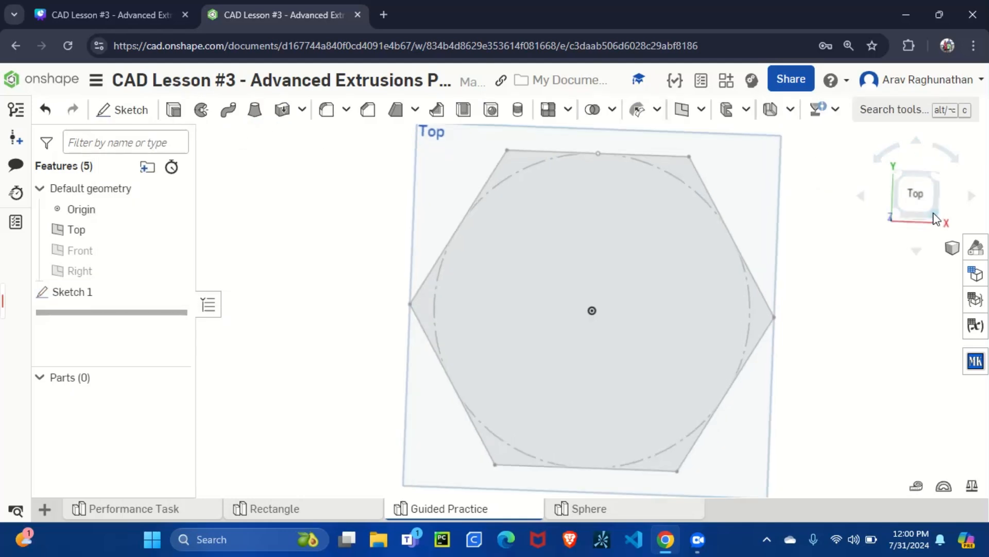
click(734, 253)
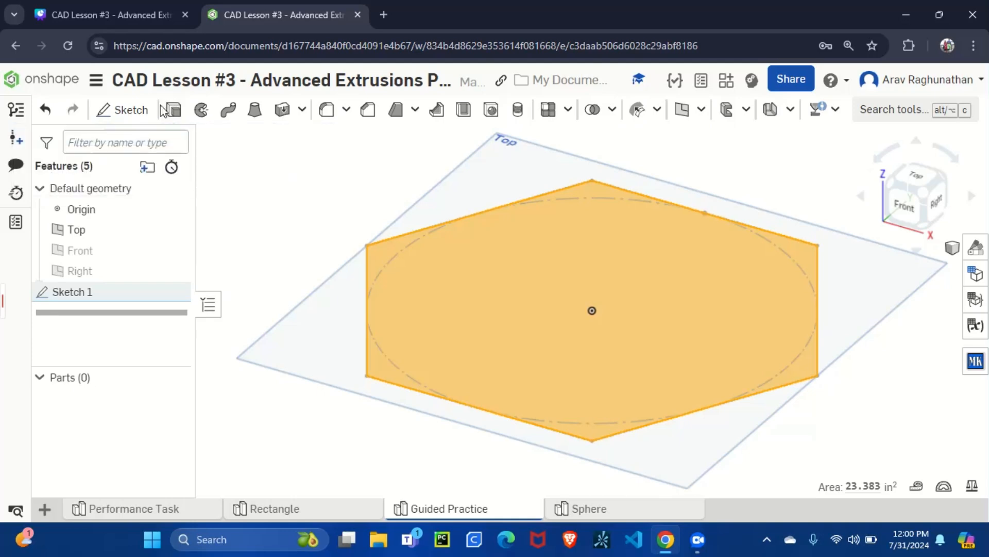
key(shift+e)
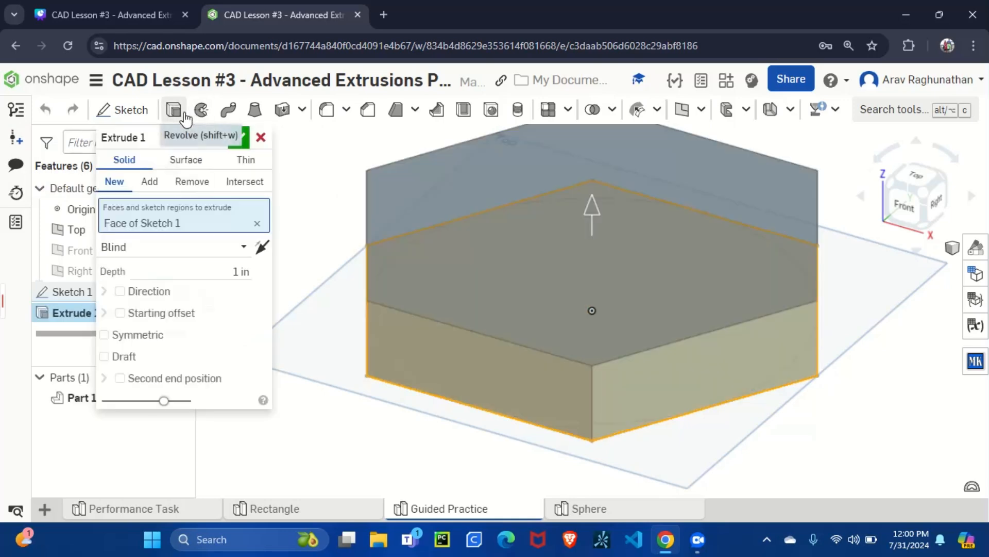
click(241, 270)
key(BackSpace)
text(10)
key(Return)
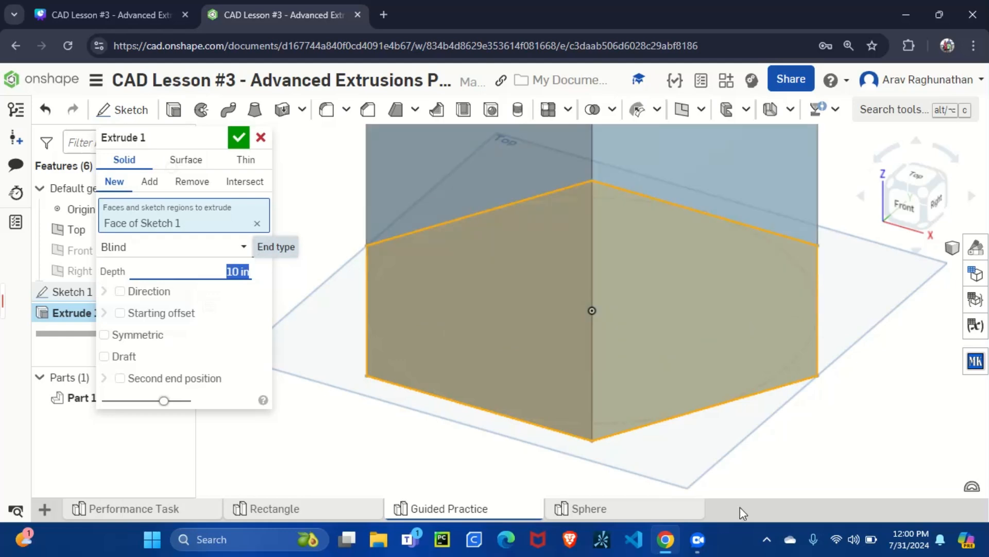
scroll(883, 405, down, 5)
scroll(811, 350, up, 1)
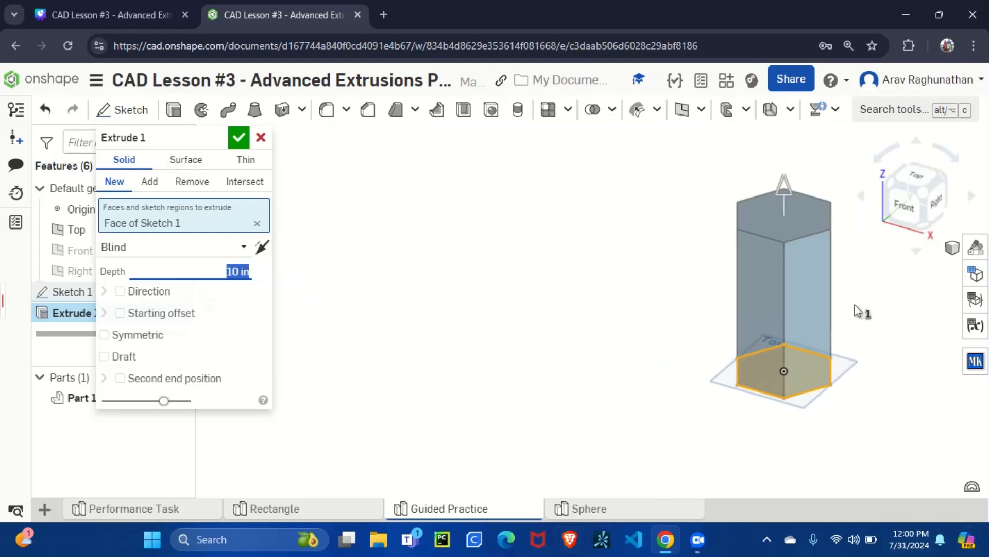
scroll(910, 273, up, 3)
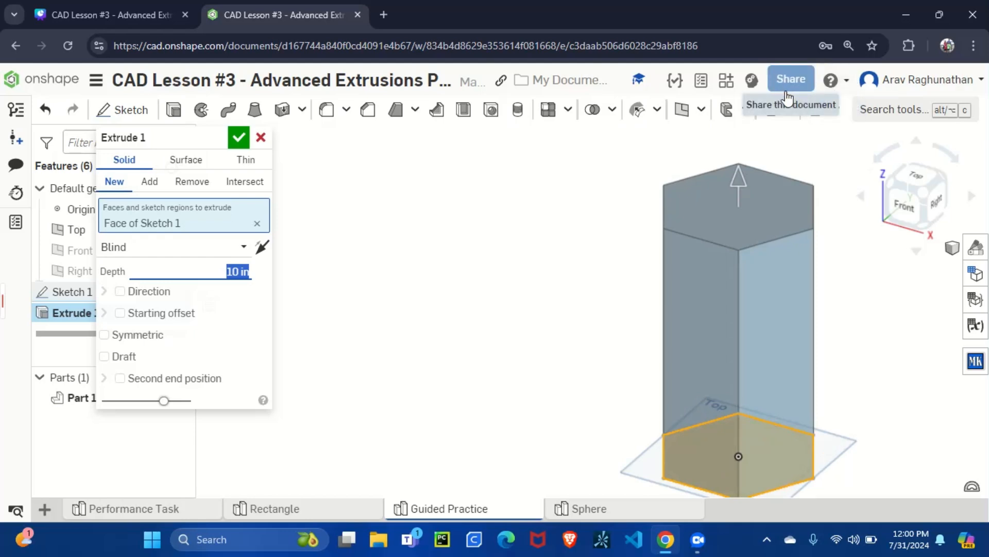
click(238, 137)
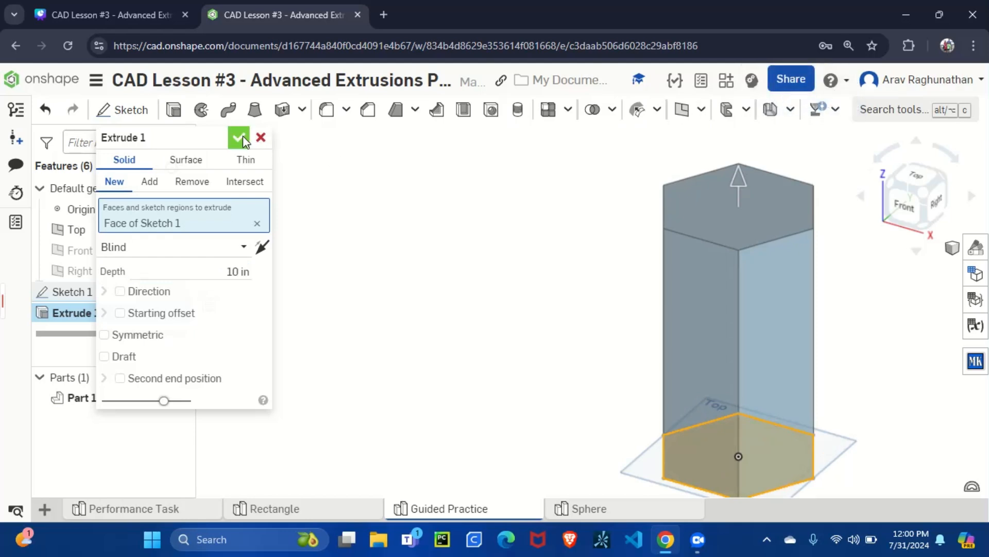
Step: Show the base hexagon sketch again with the prism viewed from below
click(923, 222)
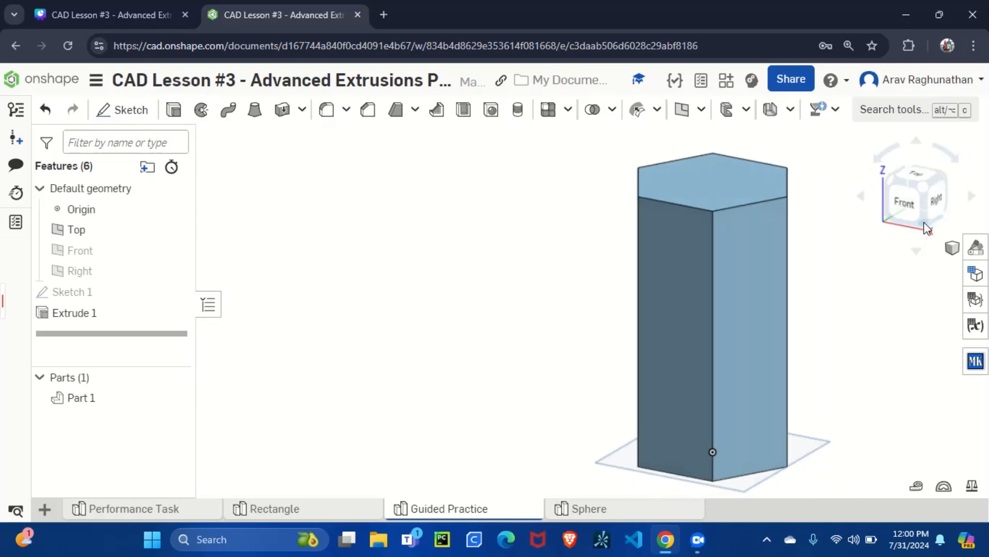
click(172, 291)
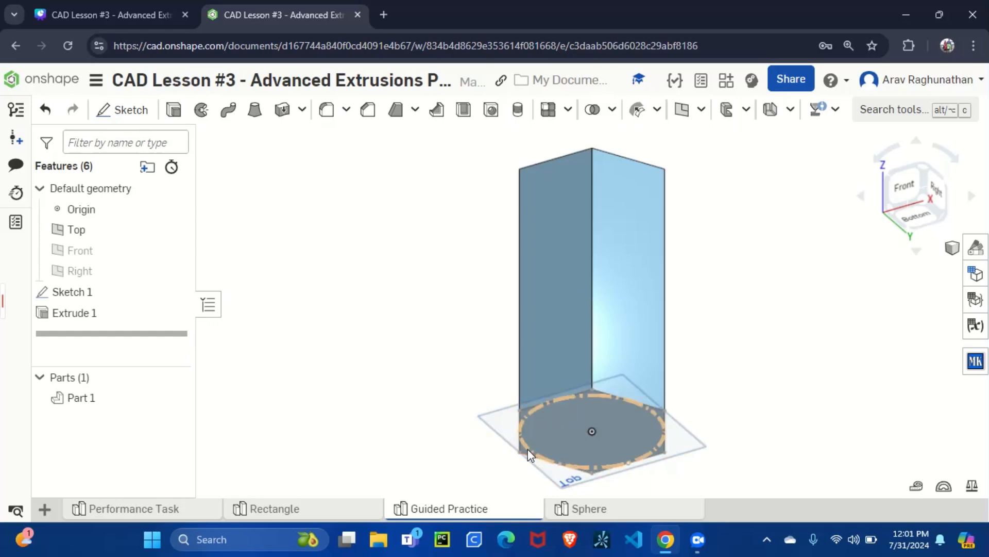
click(530, 444)
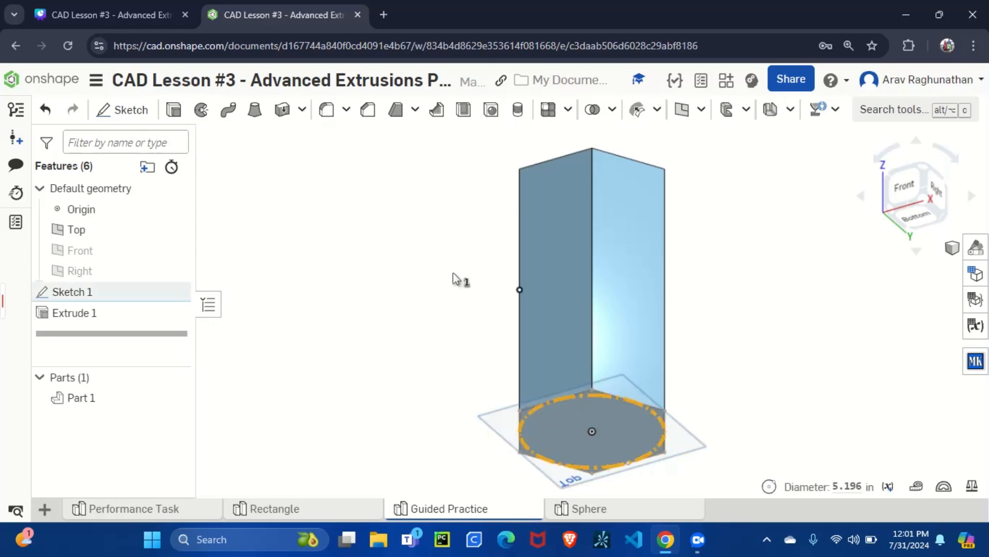
click(174, 110)
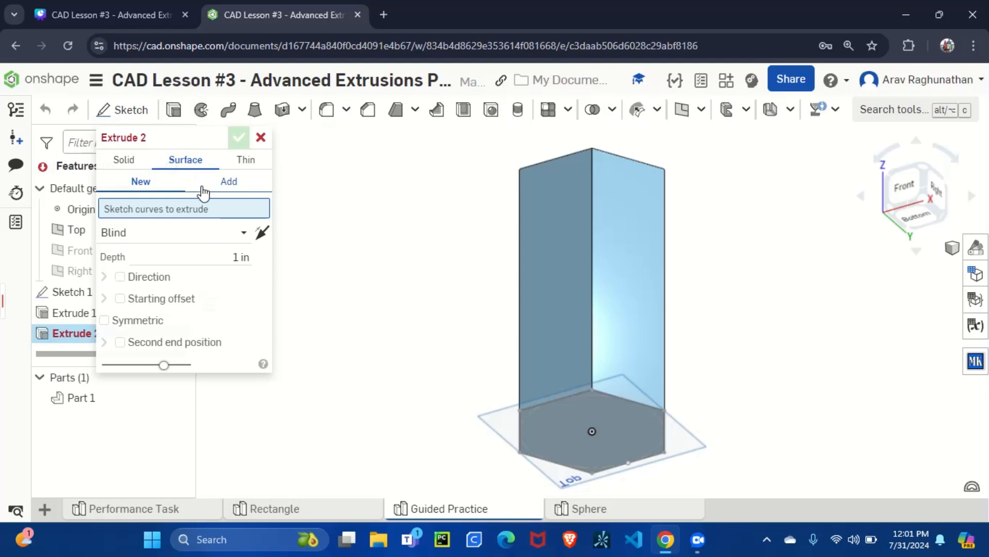
click(148, 166)
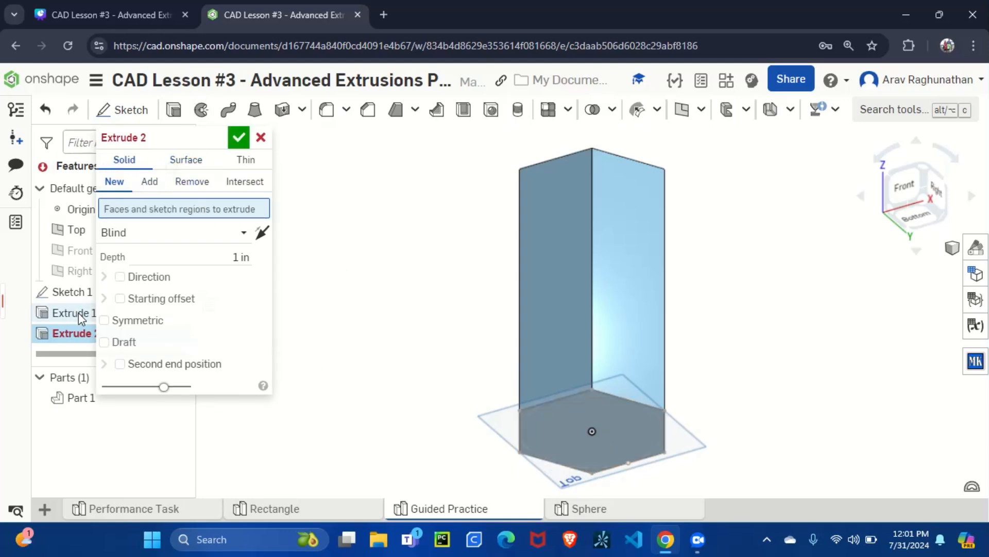
scroll(597, 469, up, 5)
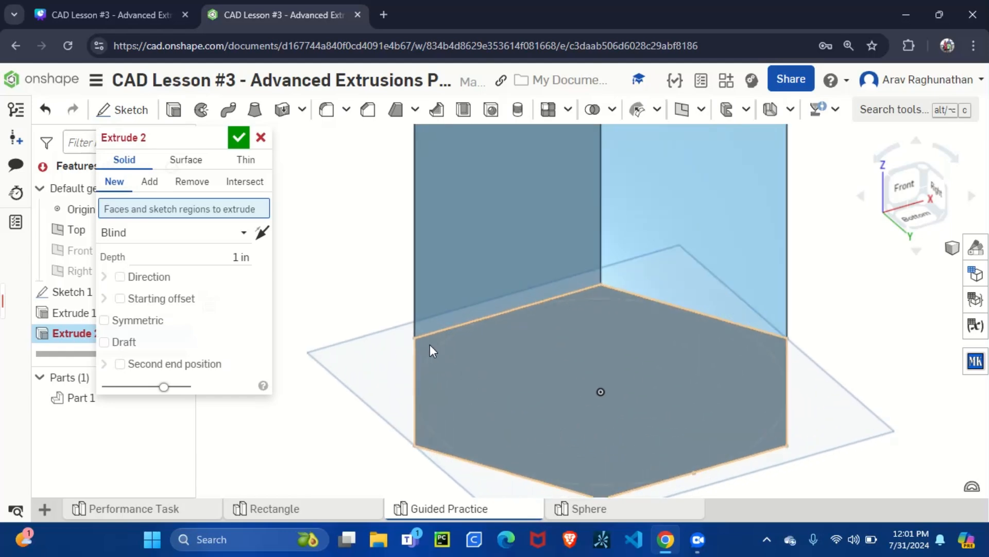
click(607, 308)
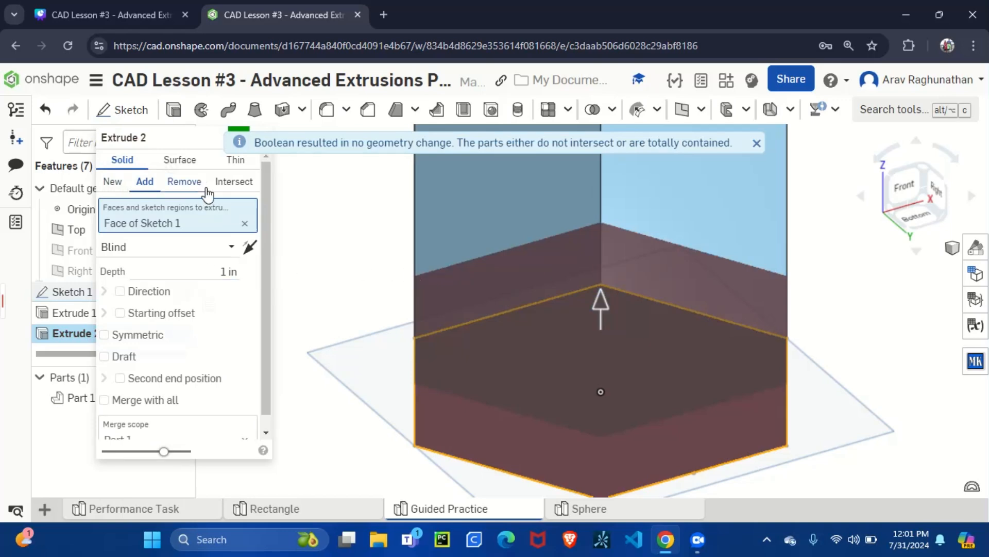
click(233, 183)
drag(595, 459, 616, 219)
scroll(617, 220, down, 5)
scroll(617, 223, down, 3)
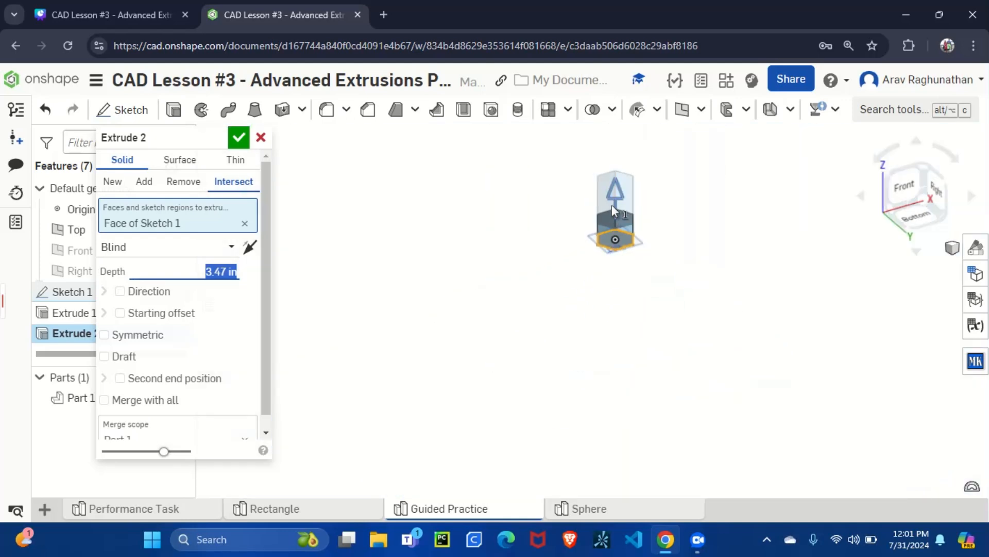
click(112, 181)
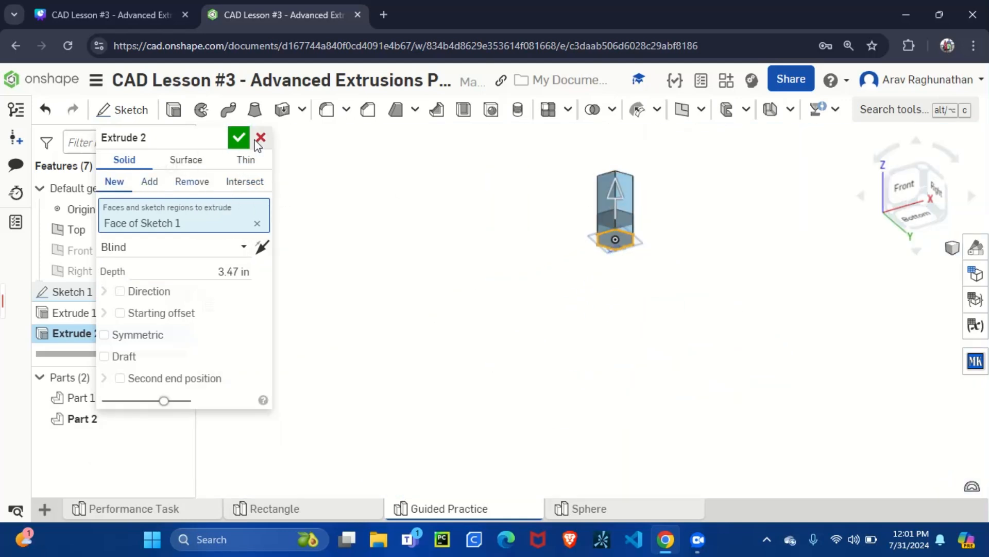
click(261, 137)
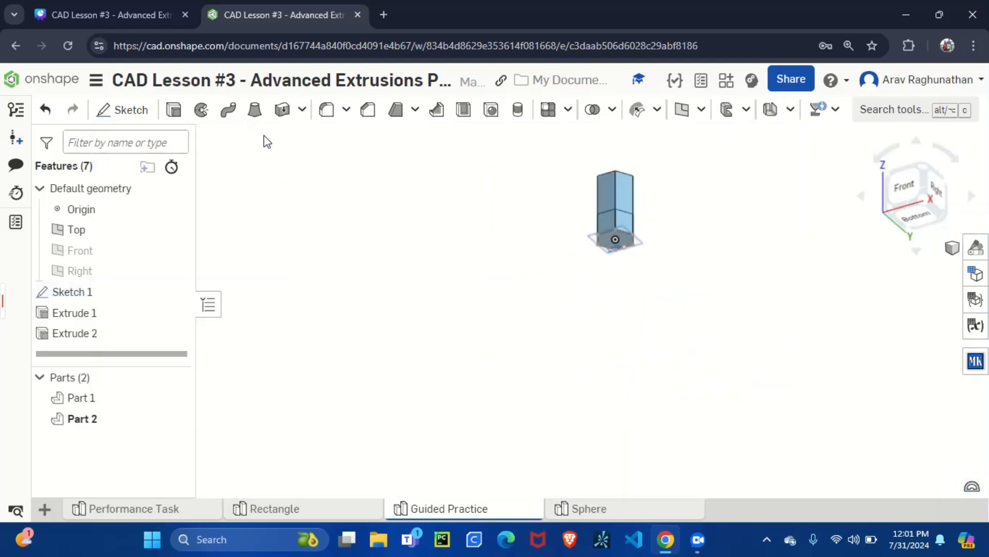
Step: Sketch a circle of about 5.20 in diameter on the prism's top face, centred on the origin and reaching the upper edge's midpoint
click(930, 172)
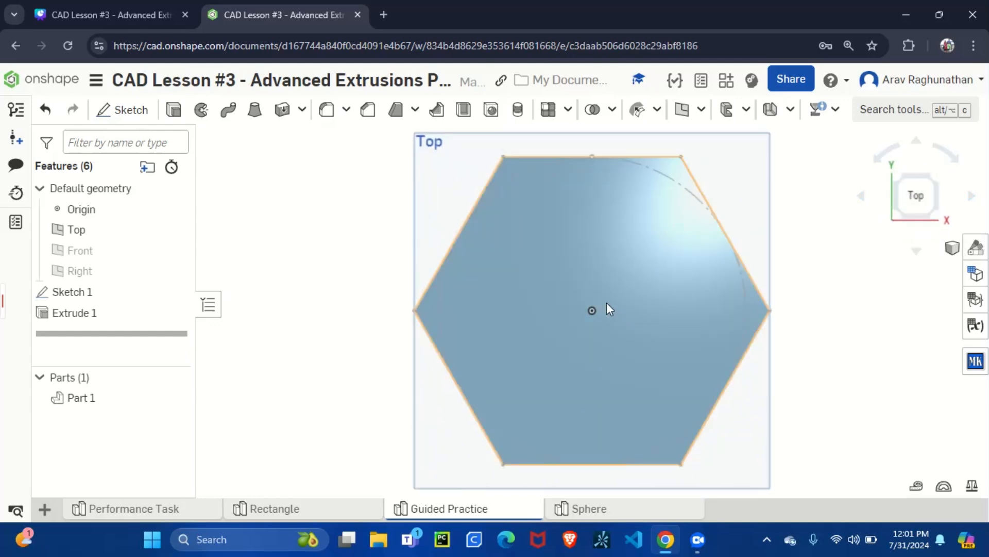
click(133, 110)
click(466, 225)
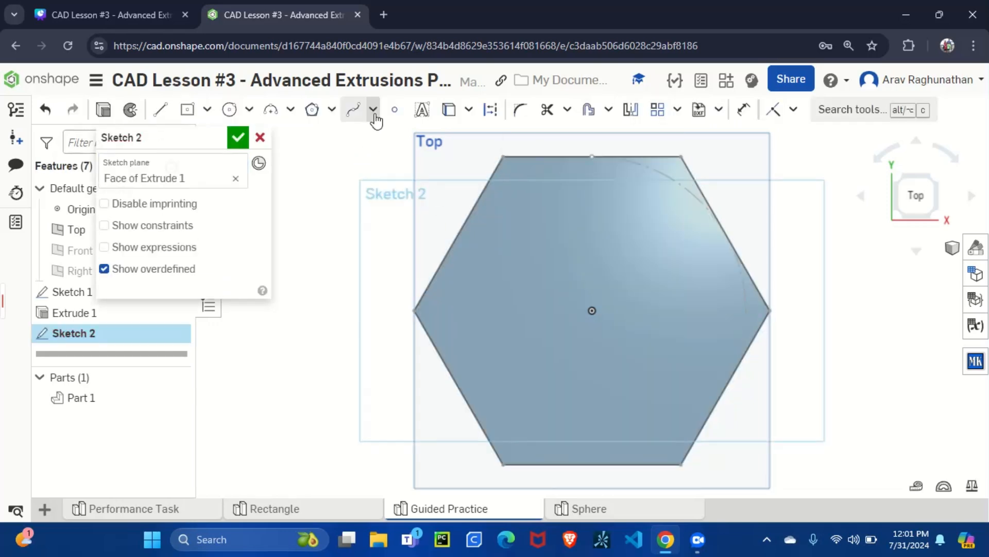
click(229, 109)
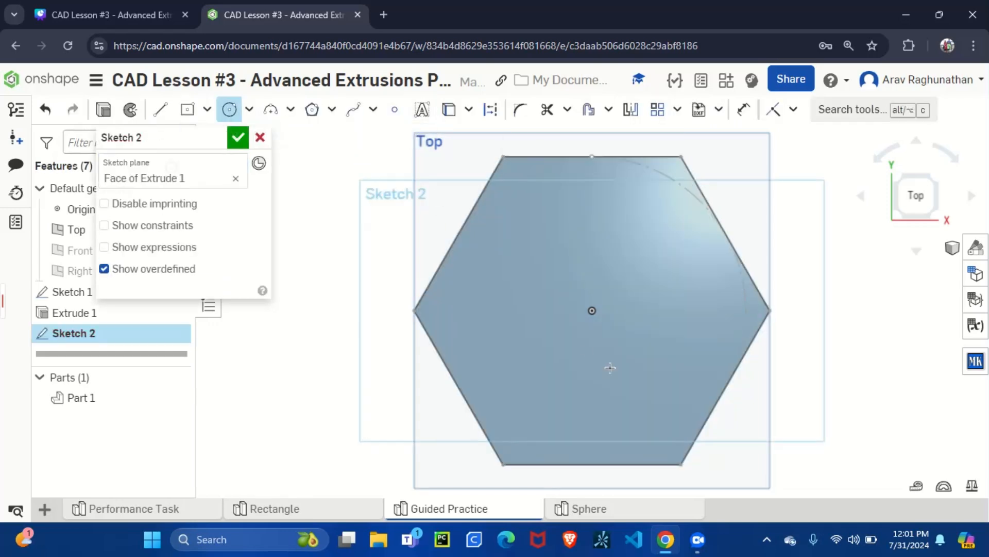
click(592, 311)
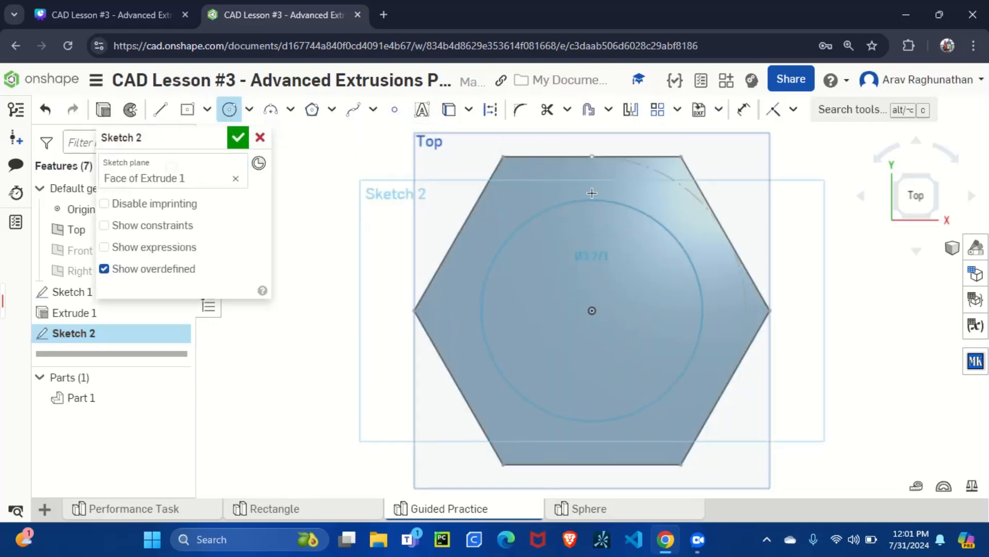
click(592, 156)
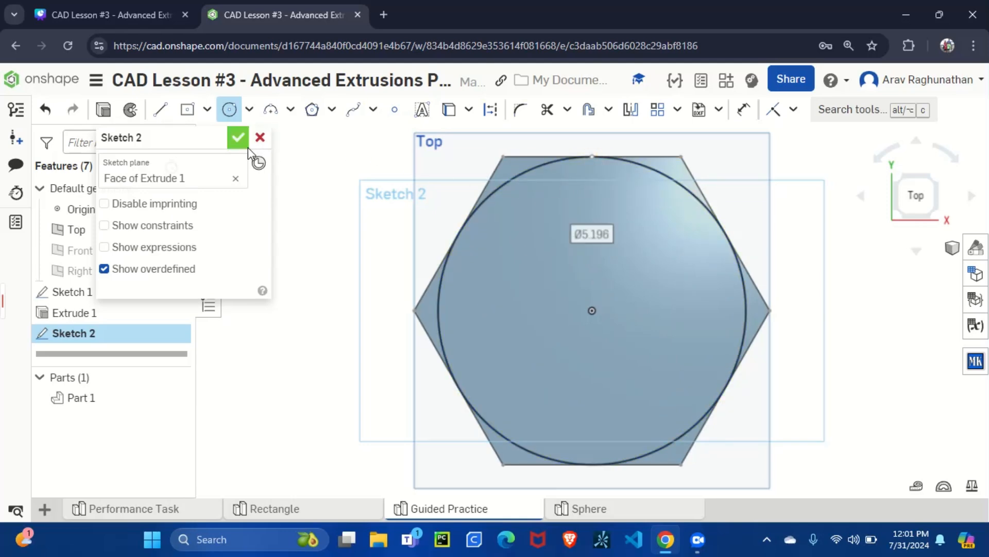
click(238, 137)
Step: Try a Remove extrusion of the circle about 3.74 in deep, cancel it, and undo the circle sketch
click(683, 288)
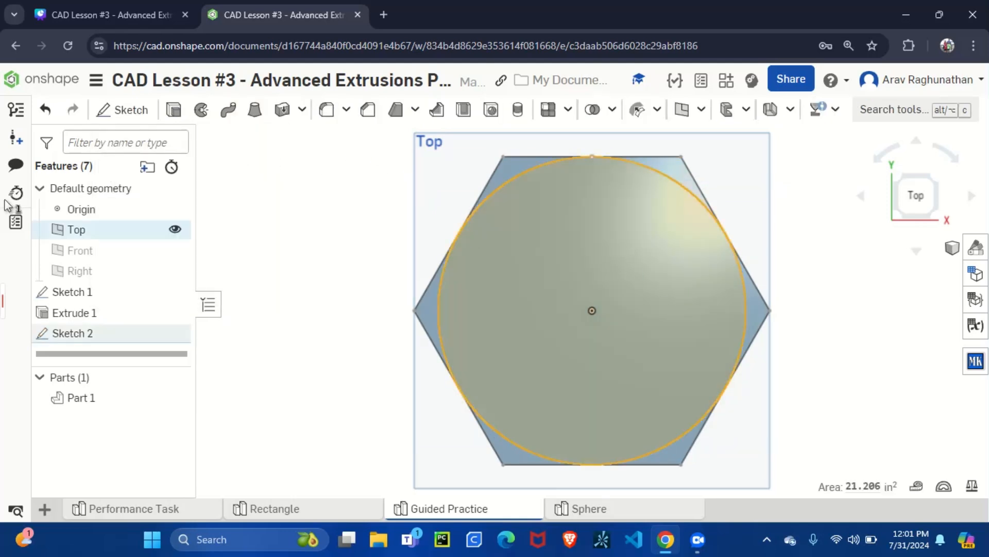
key(shift+e)
click(184, 182)
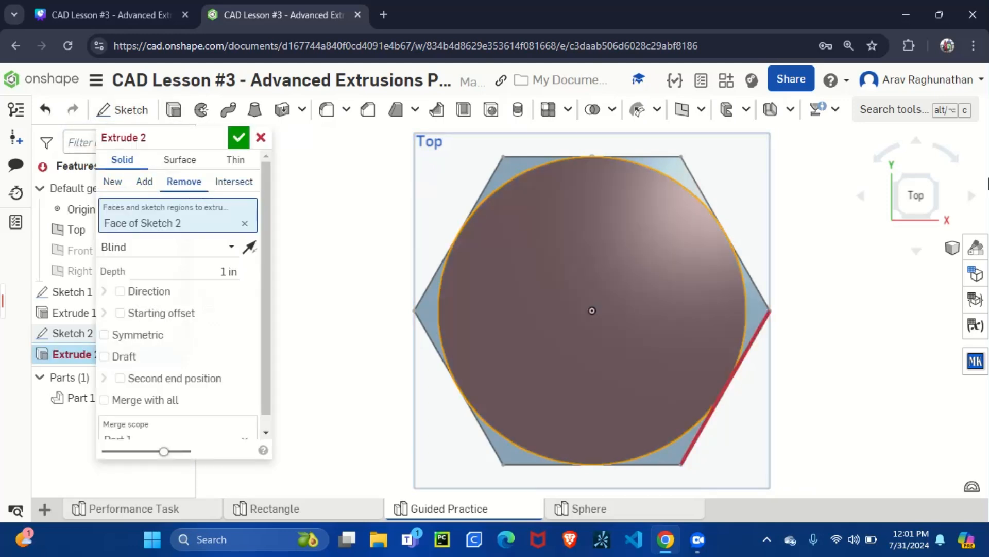
click(937, 204)
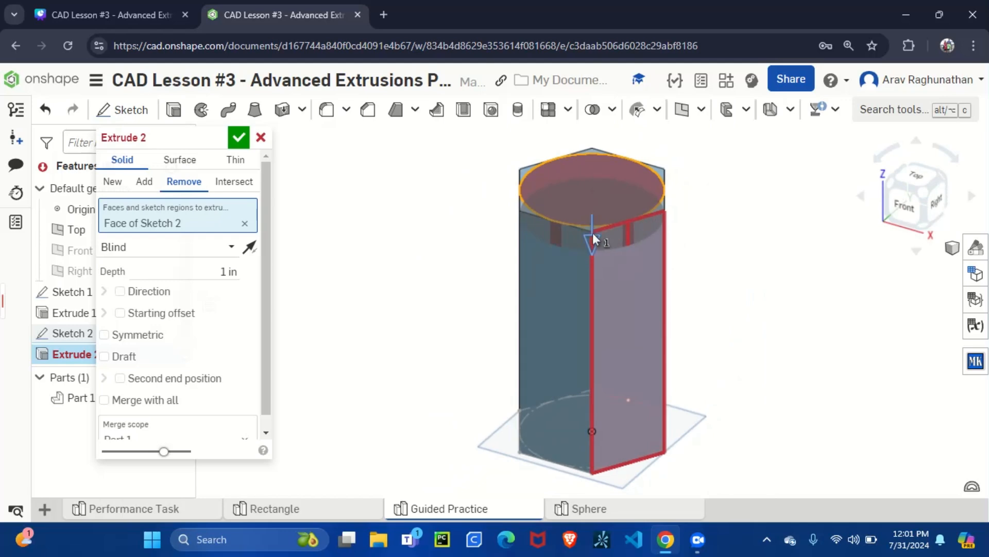
drag(592, 233, 591, 298)
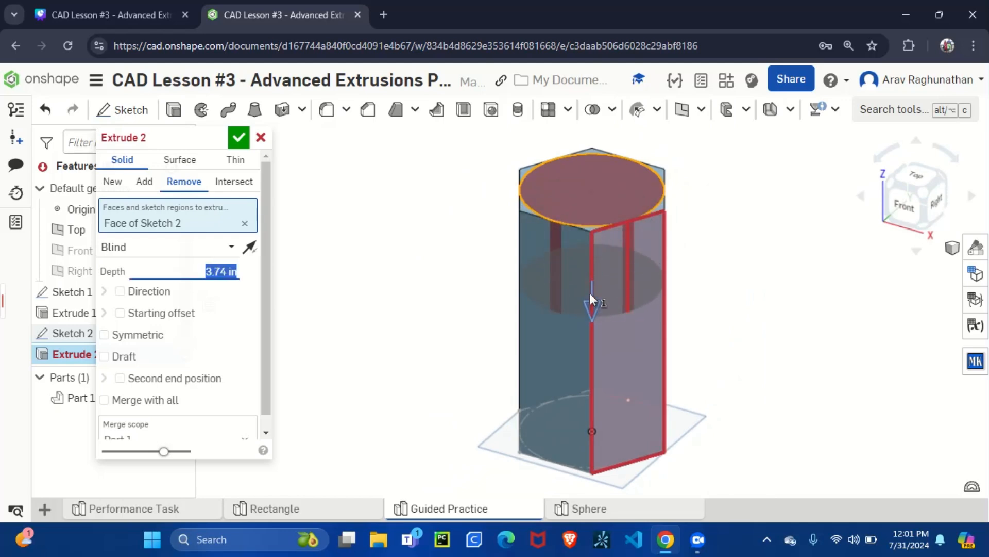
click(265, 140)
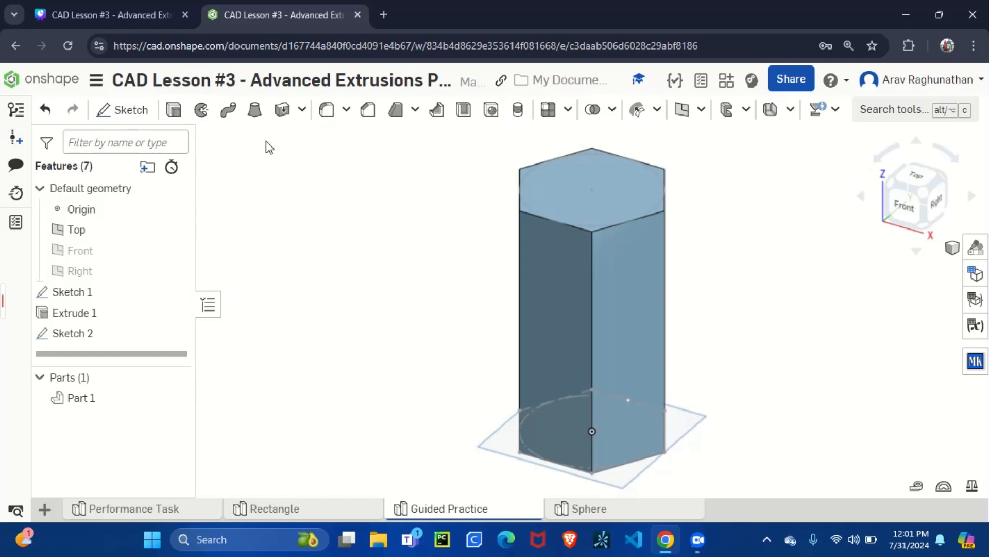
key(ctrl+z)
Step: Sketch a circle of about 4.33 in diameter on the prism's top face, centred just off the origin
click(914, 179)
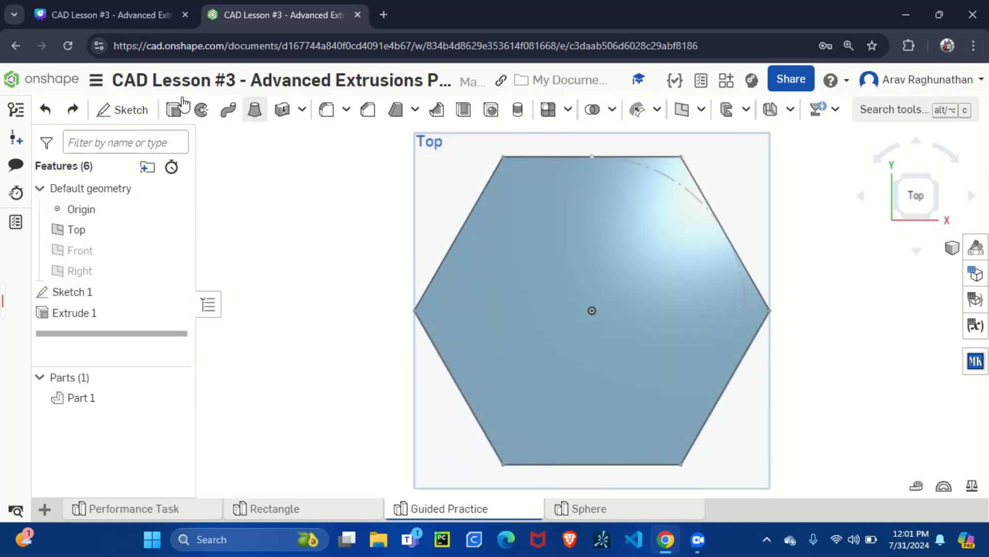
click(130, 110)
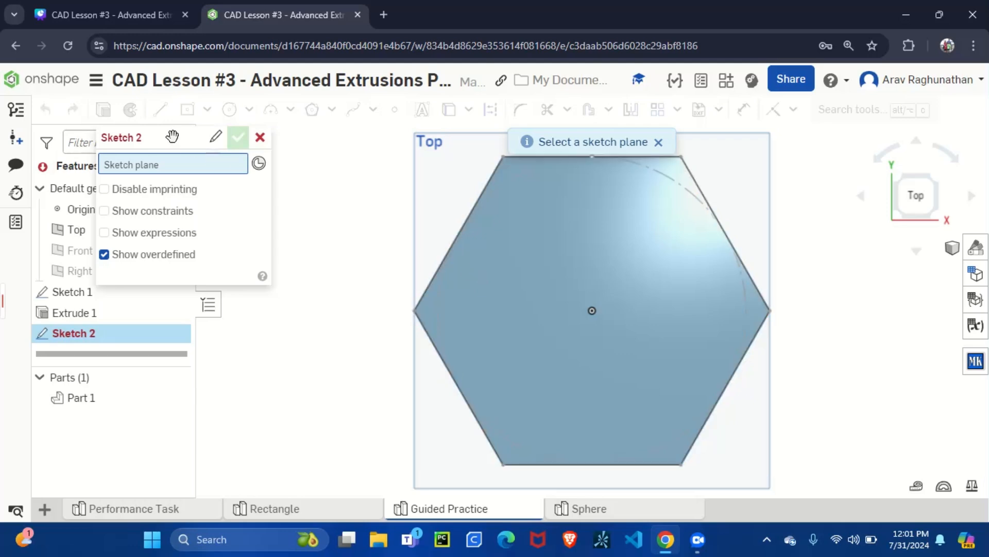
click(521, 232)
click(231, 110)
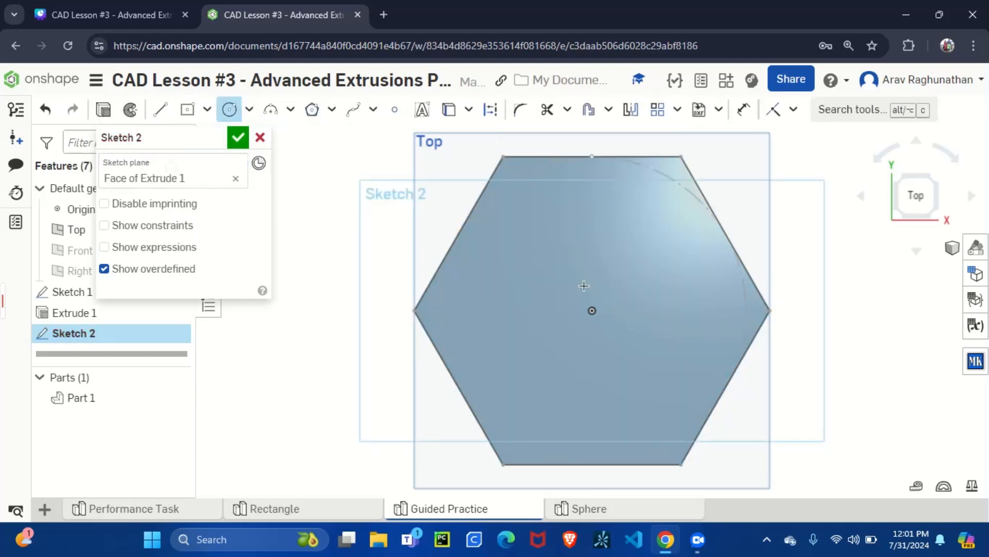
click(592, 310)
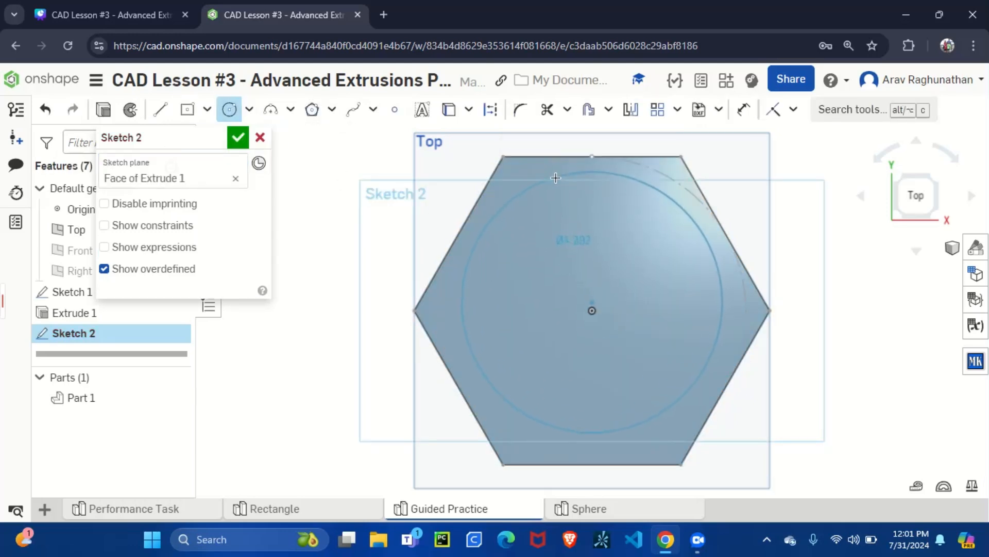
click(555, 177)
Step: Dimension the circle's diameter, try a value of 2.5 in and undo that value
click(743, 109)
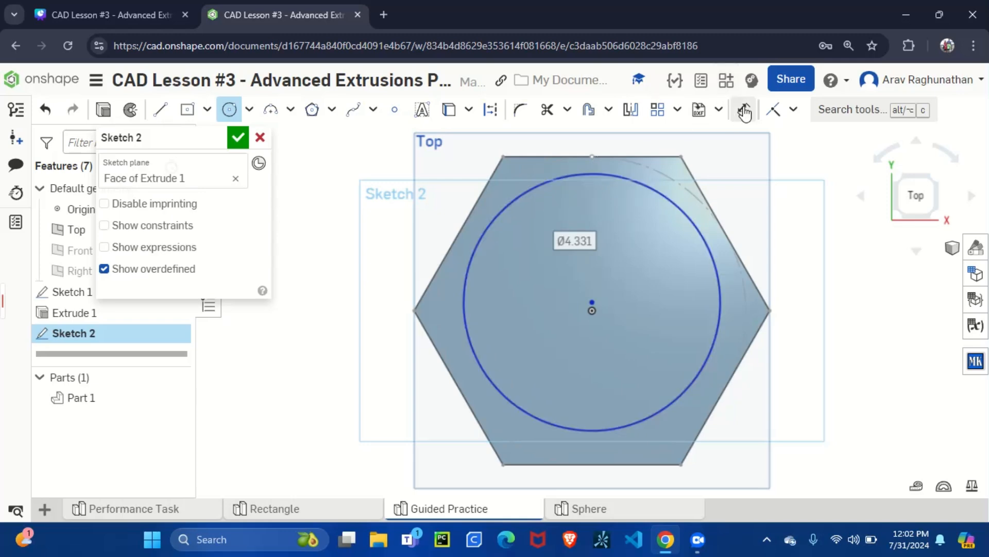
click(649, 184)
click(794, 194)
text(2)
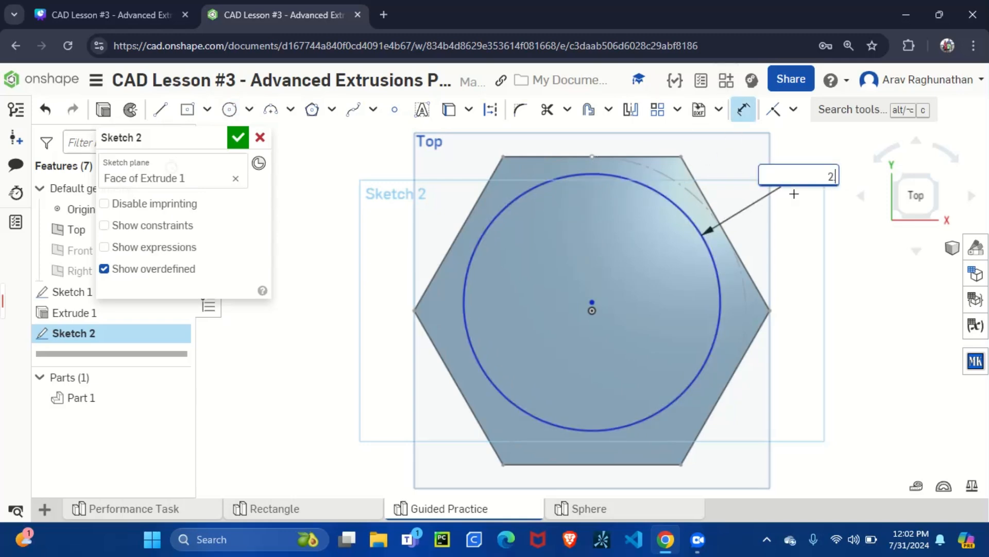
text(.5)
key(Return)
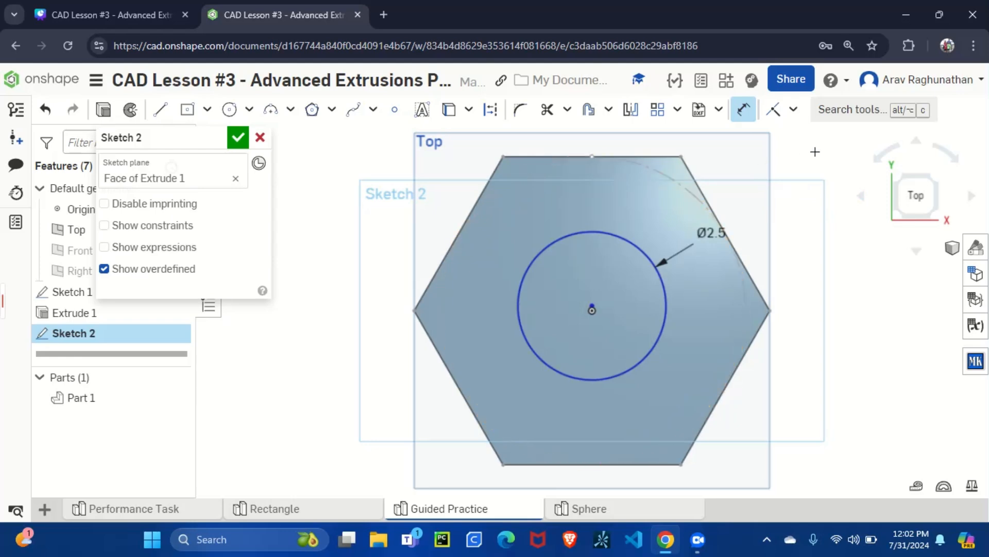
key(ctrl+z)
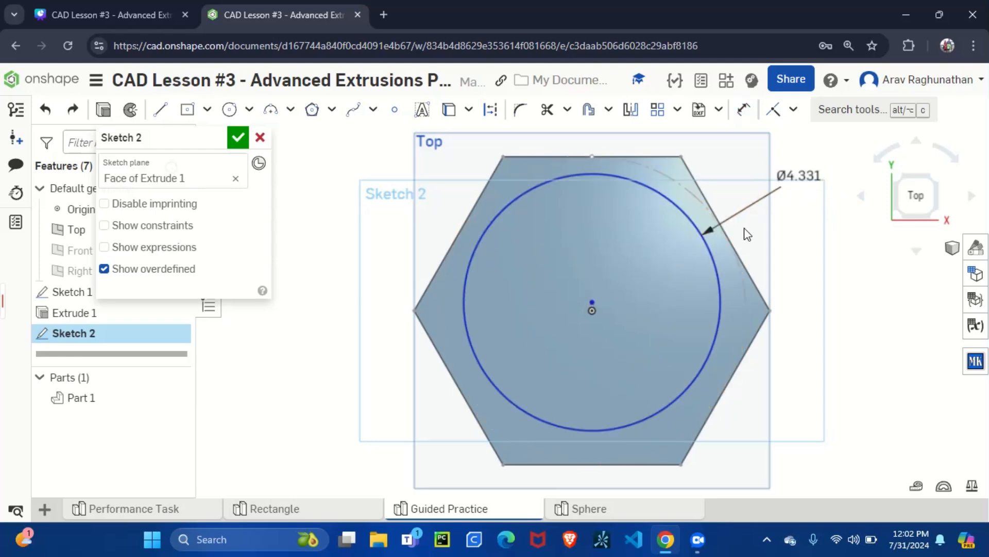
Step: Constrain the circle's centre to be coincident with the origin
click(700, 233)
key(u)
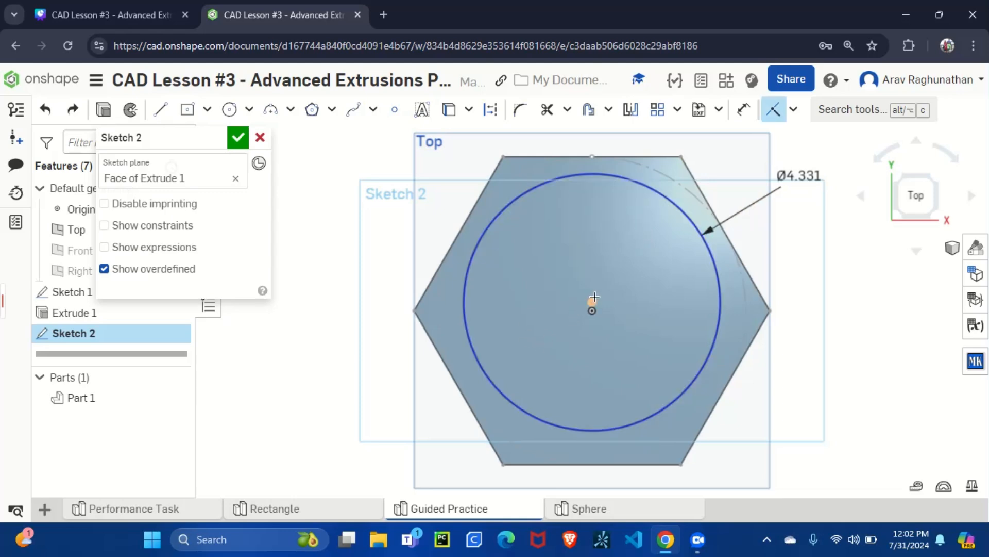
click(592, 309)
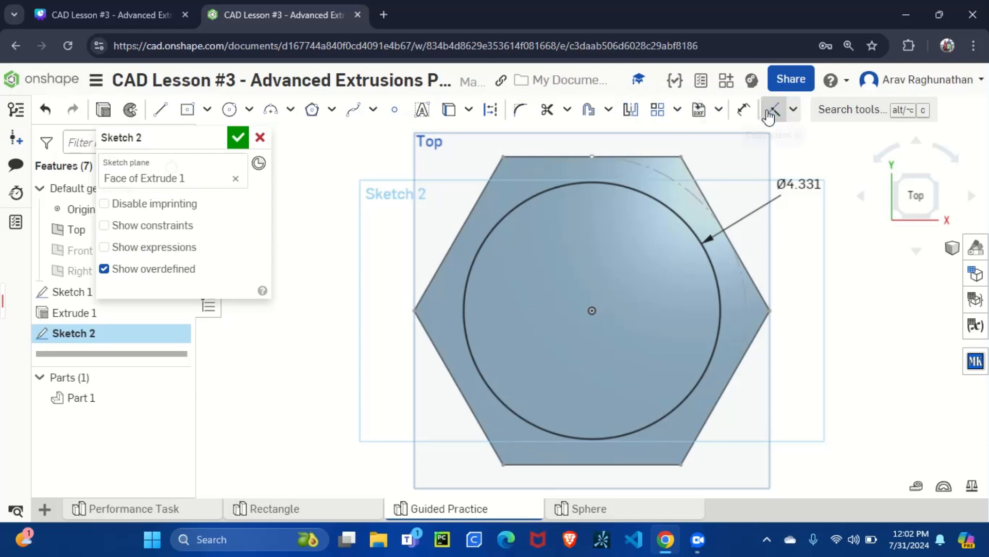
Step: Set the circle's diameter to 4.5 in and finish the sketch
double_click(798, 183)
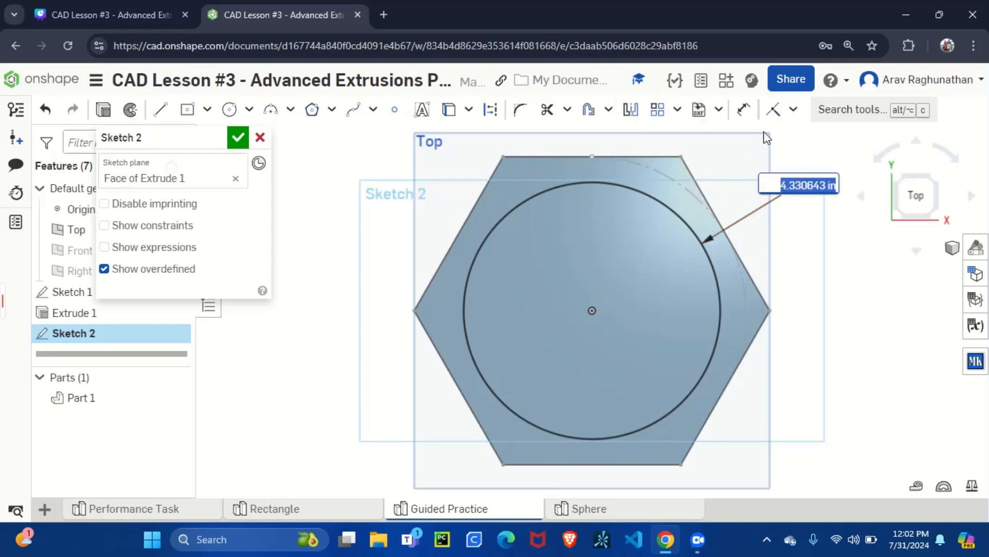
text(4.5)
key(Return)
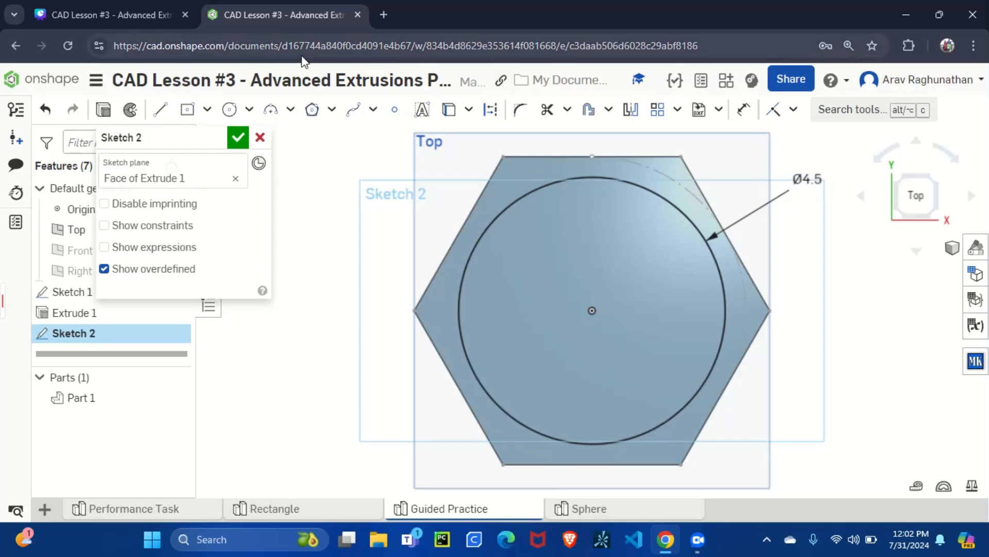
click(237, 138)
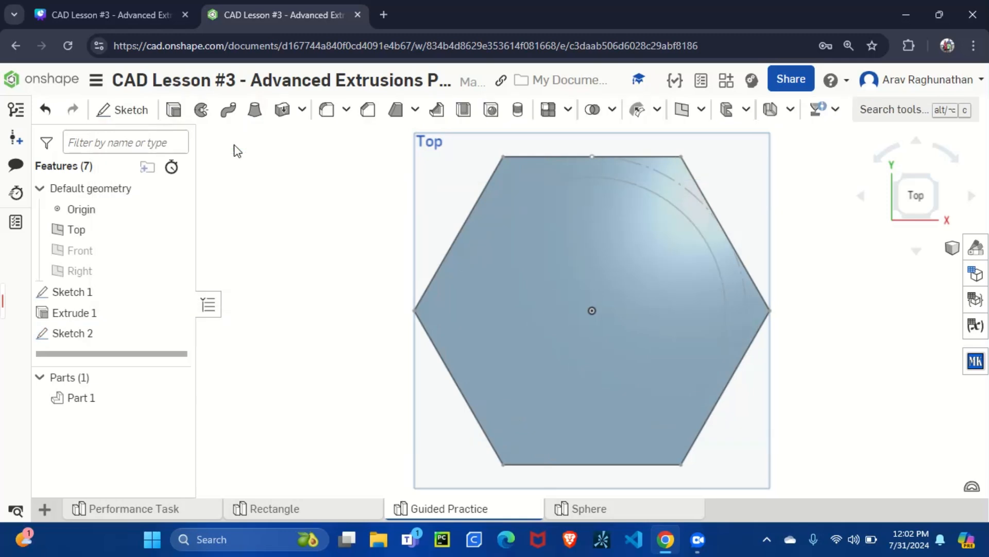
Step: Extrude the circle region as a Remove with a blind depth of 9.5 in and inspect the prism from below
click(938, 222)
click(613, 180)
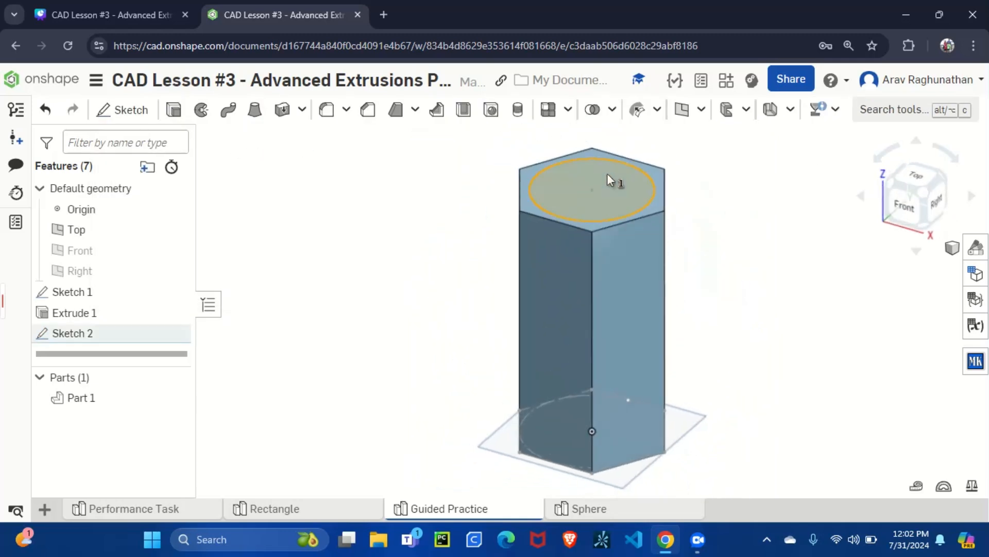
click(173, 110)
click(193, 185)
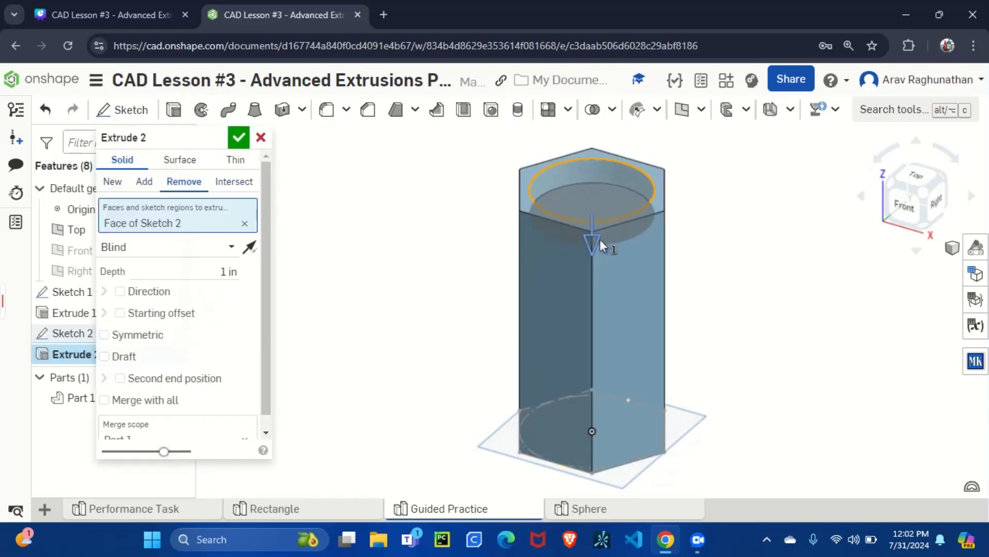
drag(596, 239, 639, 443)
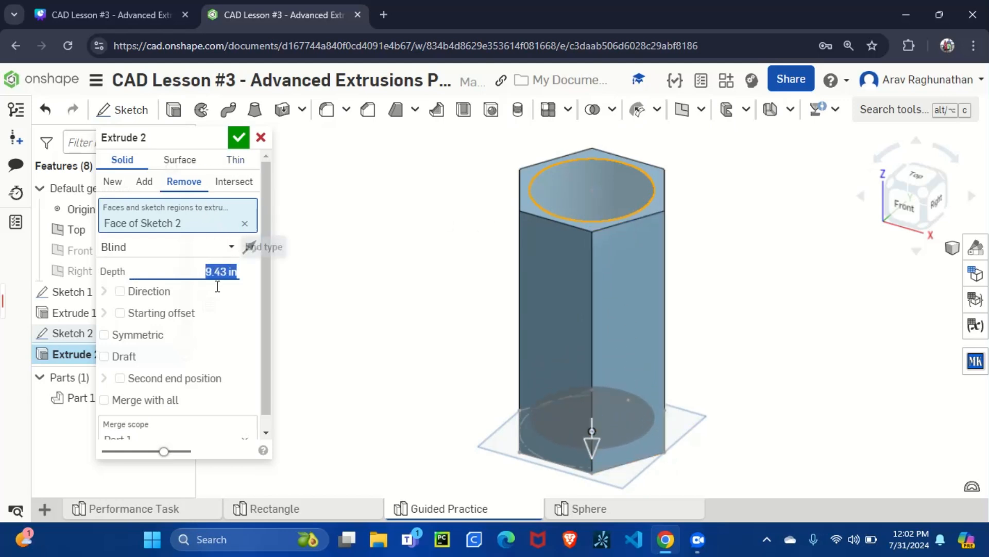
text(9.5)
key(Return)
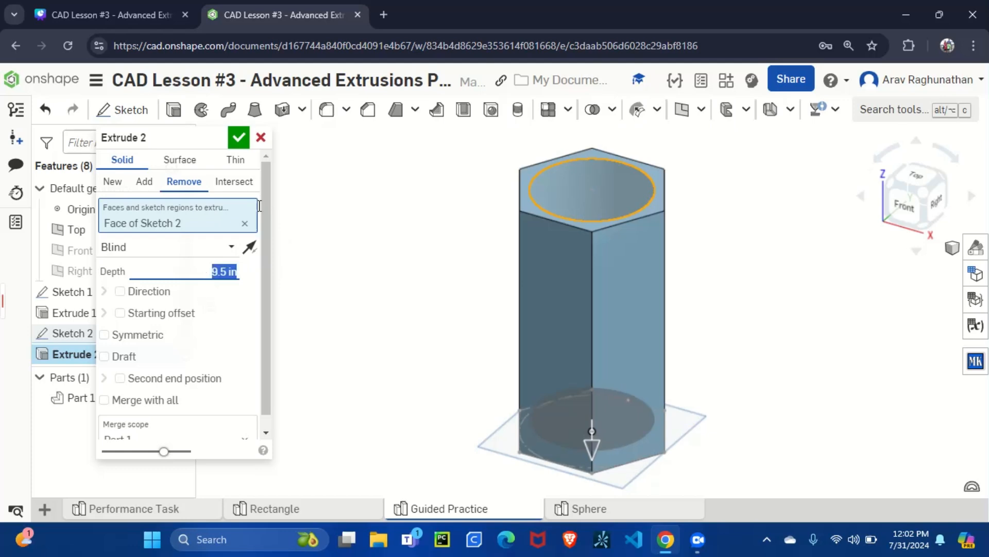
click(240, 147)
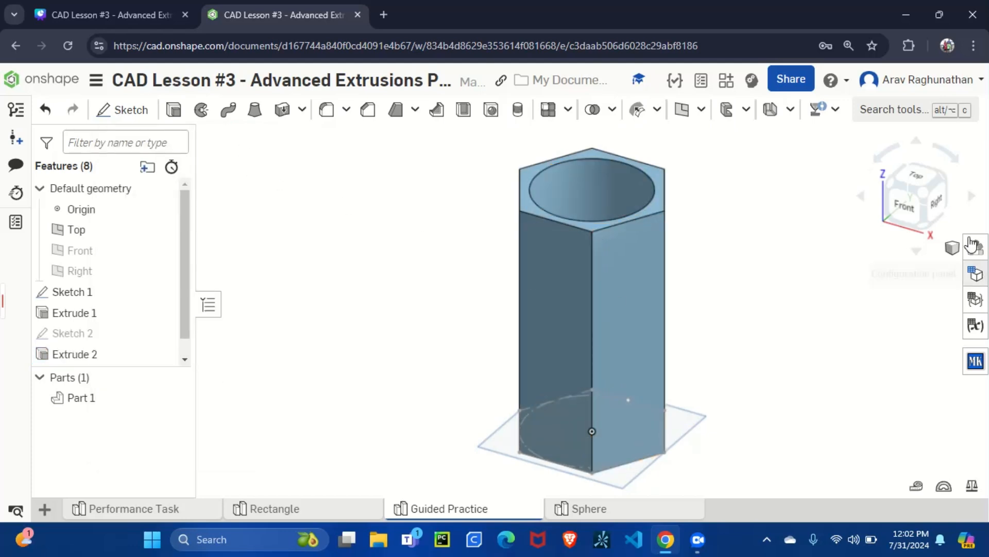
click(915, 230)
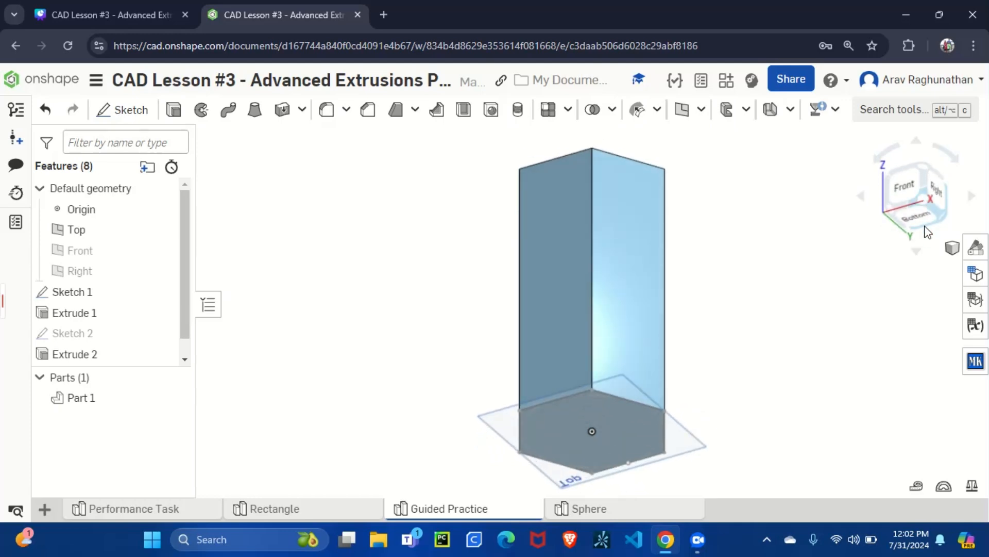
click(928, 173)
Step: Check the Guided Practice slide in Canva and, back in Onshape, chamfer the hole's top edge by 0.25 in at 45 degrees
click(114, 16)
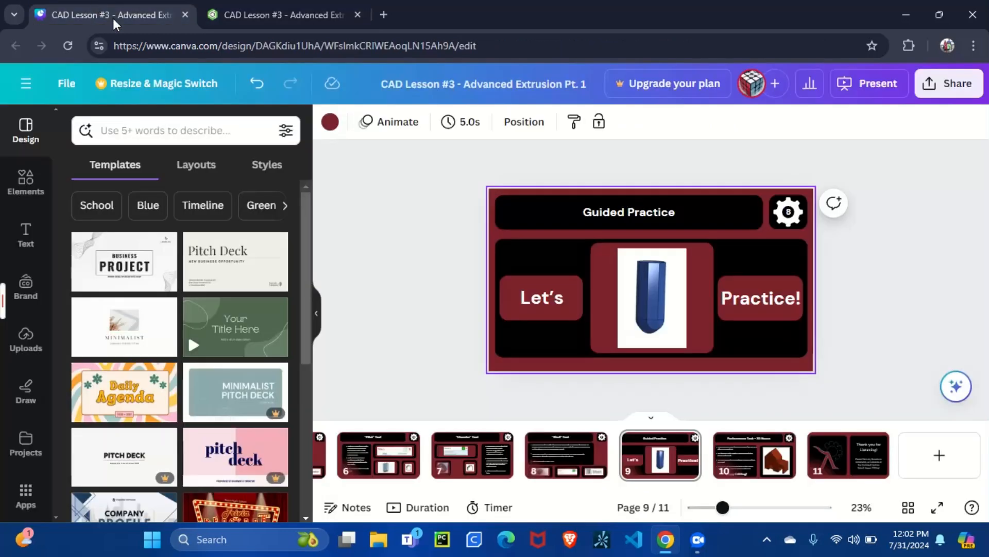
click(314, 13)
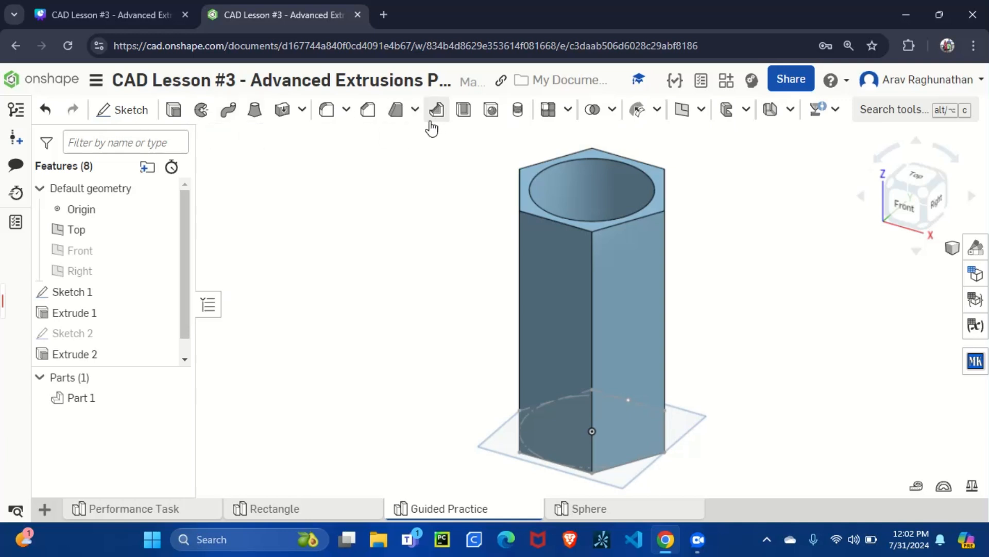
click(363, 114)
click(582, 160)
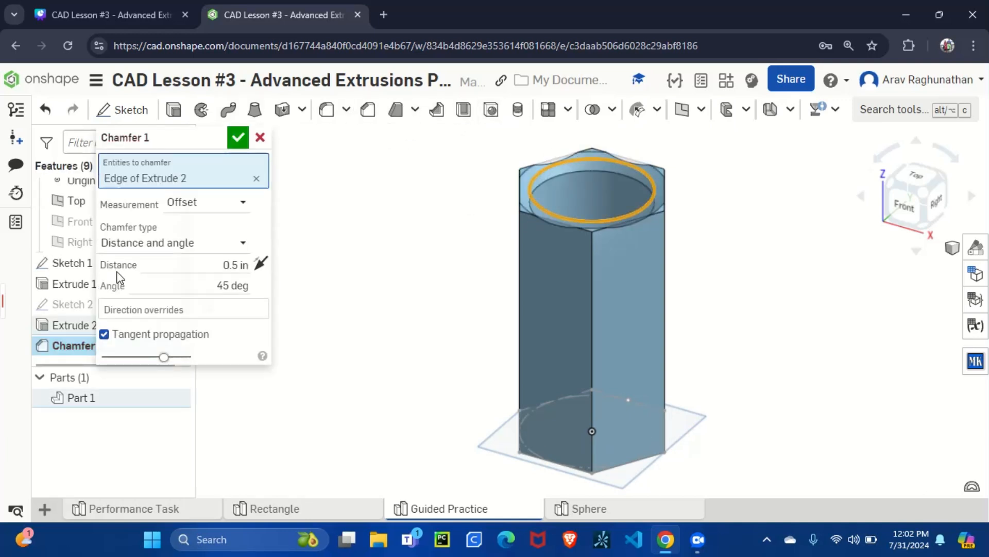
click(914, 175)
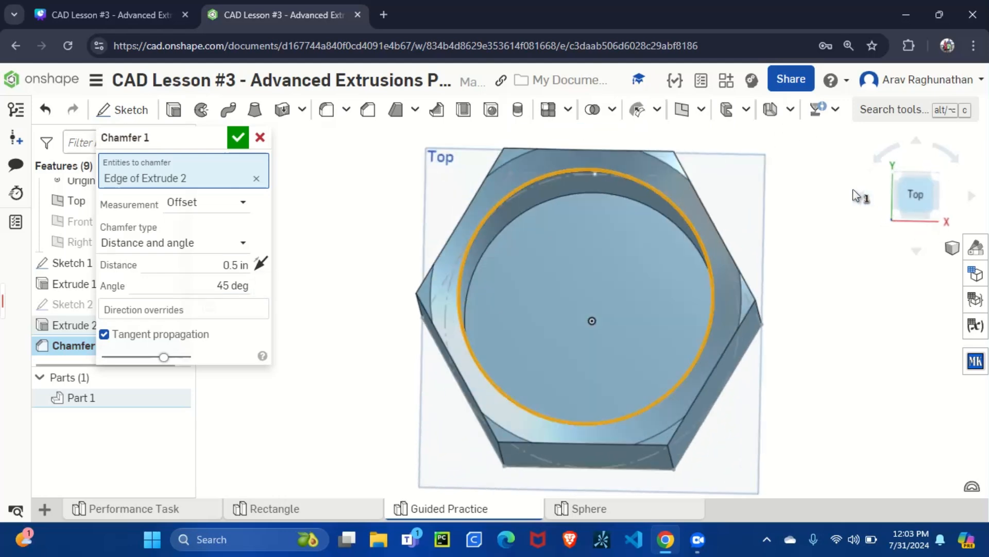
click(235, 265)
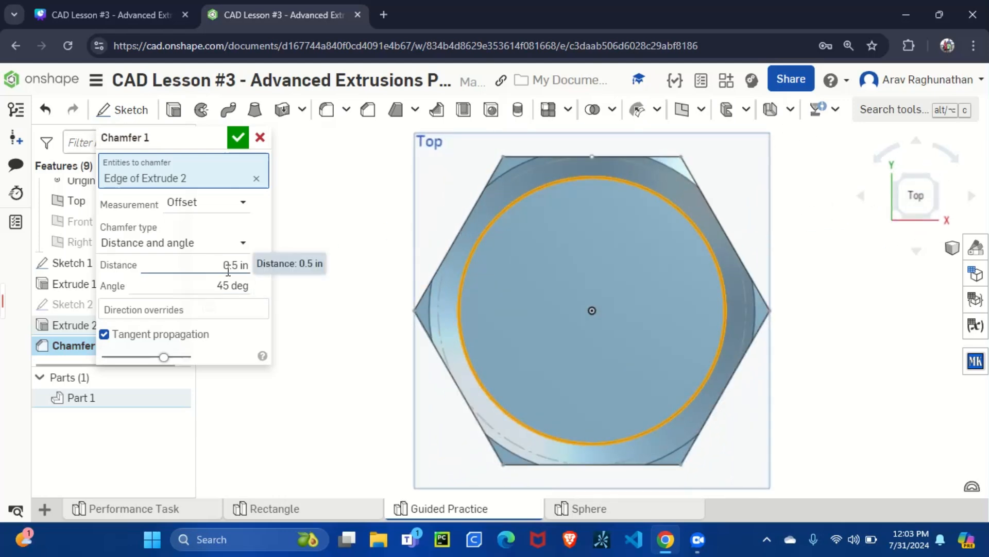
text(0.25)
key(Return)
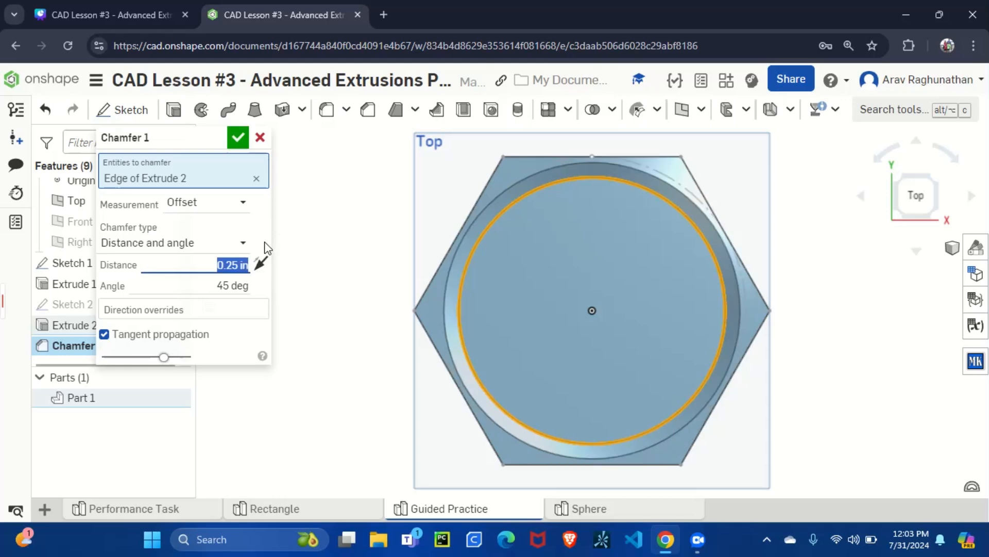
click(234, 138)
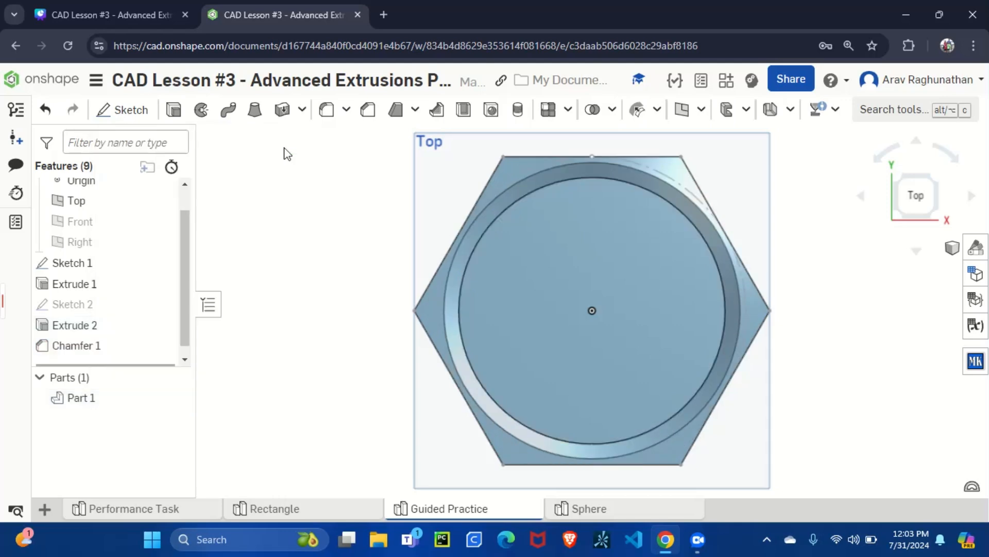
Step: Inspect the prism's base from below, compare it with the Guided Practice slide in Canva, and return to Onshape
click(937, 212)
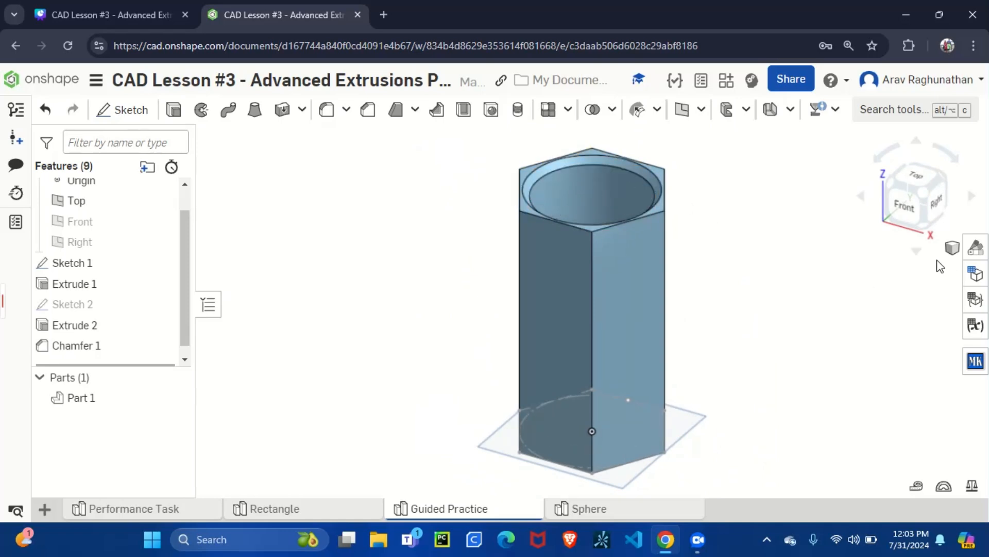
click(922, 224)
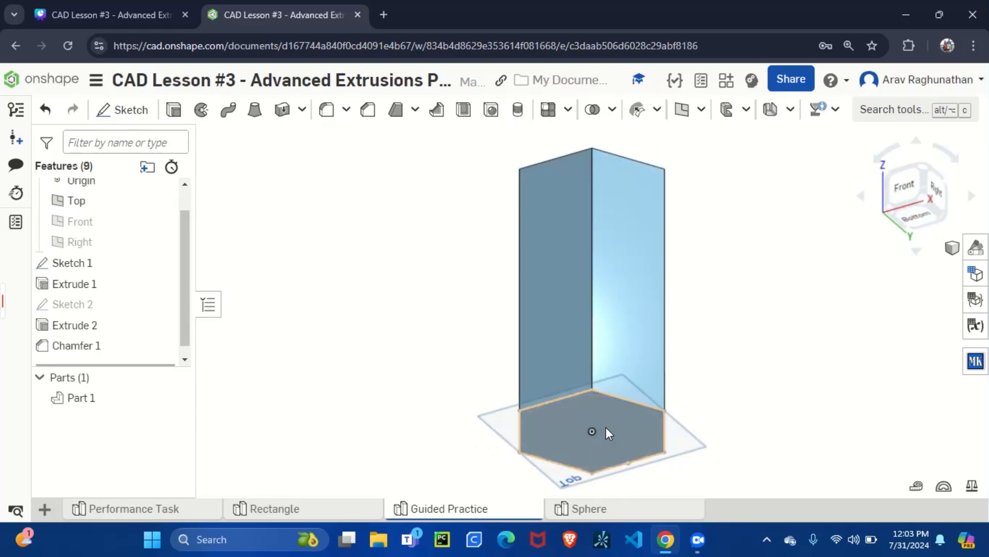
click(119, 14)
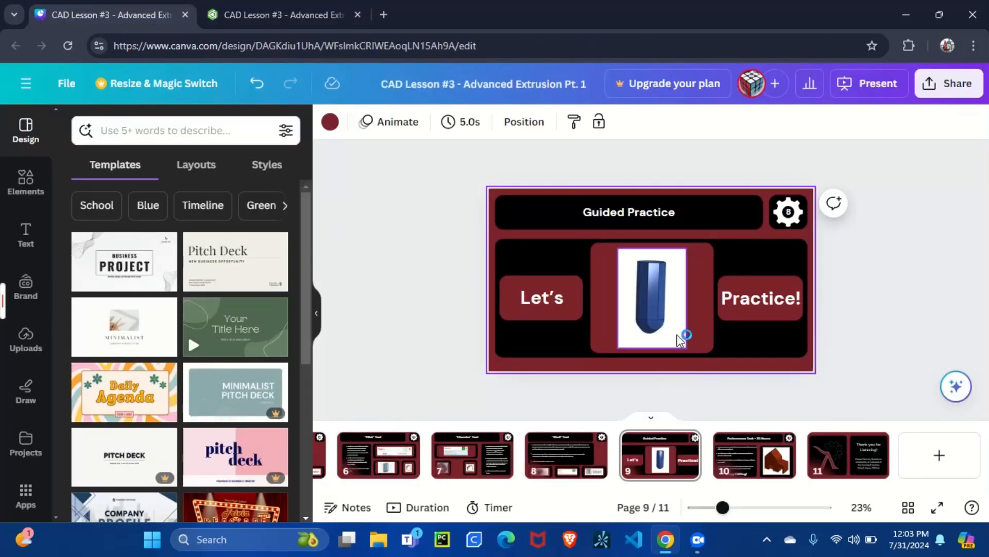
click(233, 9)
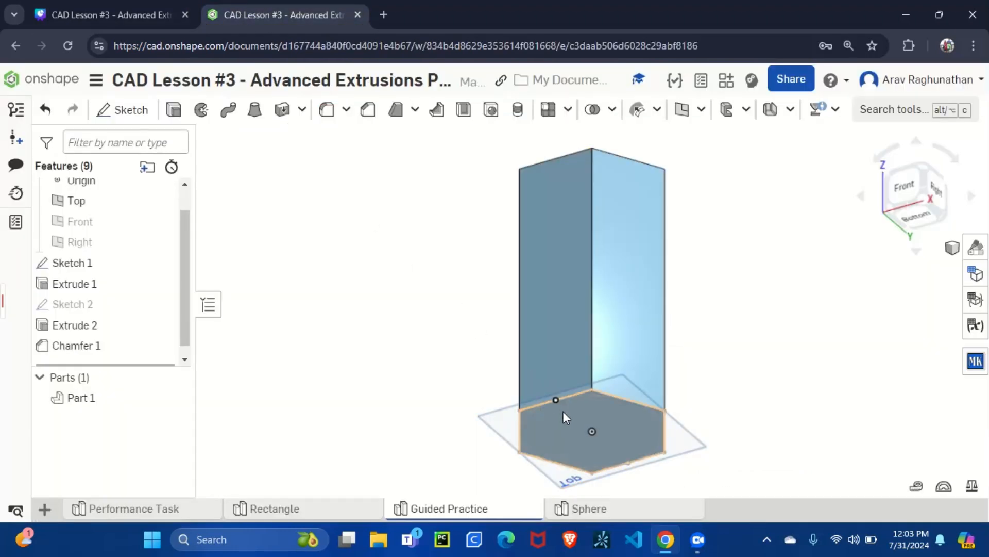
Step: Sketch a diagonal line on the prism's bottom face between two opposite hexagon corners through the origin, and finish the sketch
click(917, 217)
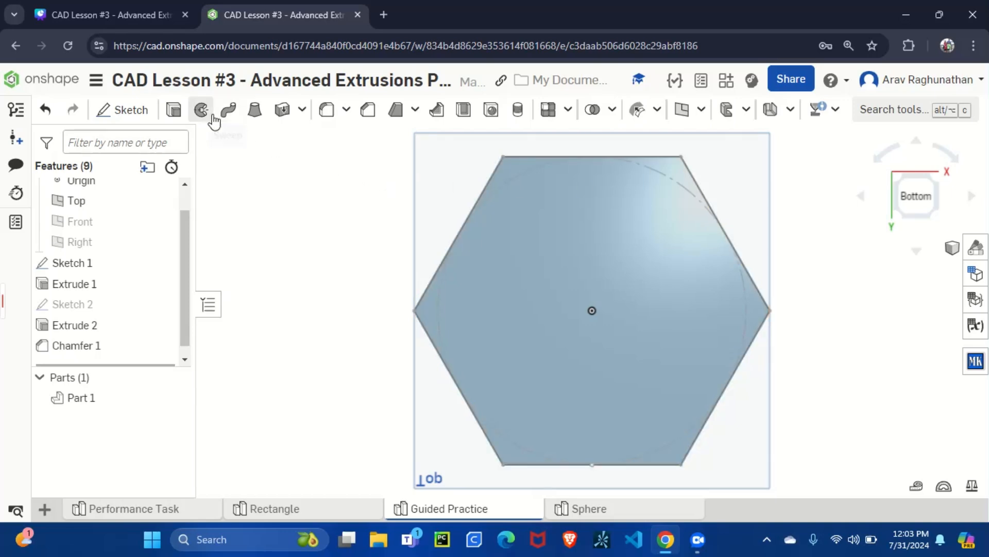
click(104, 111)
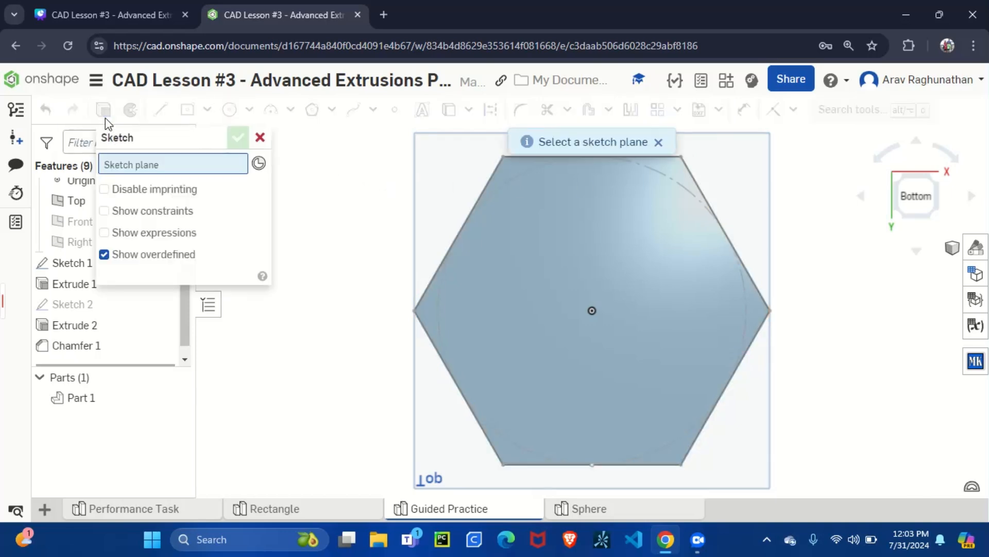
click(588, 203)
click(162, 114)
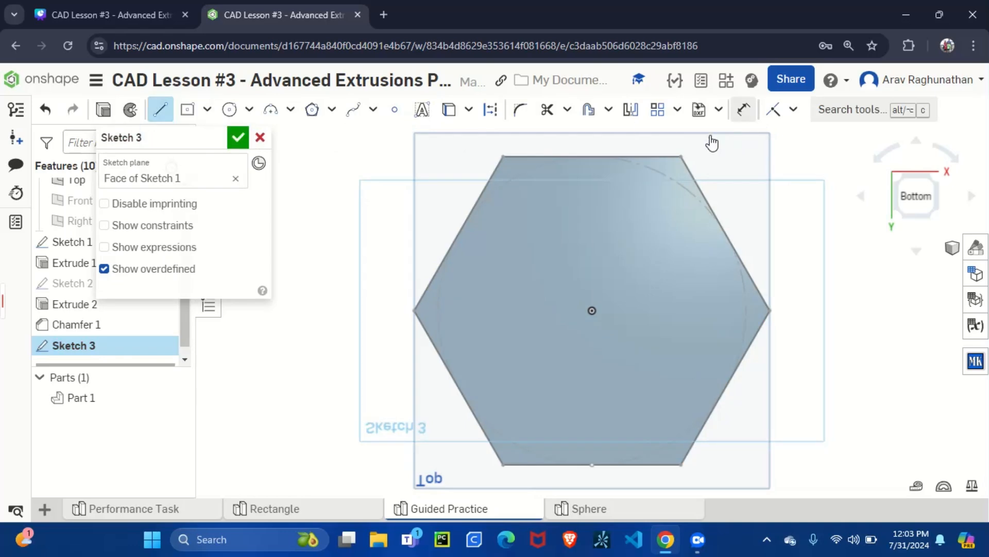
click(681, 156)
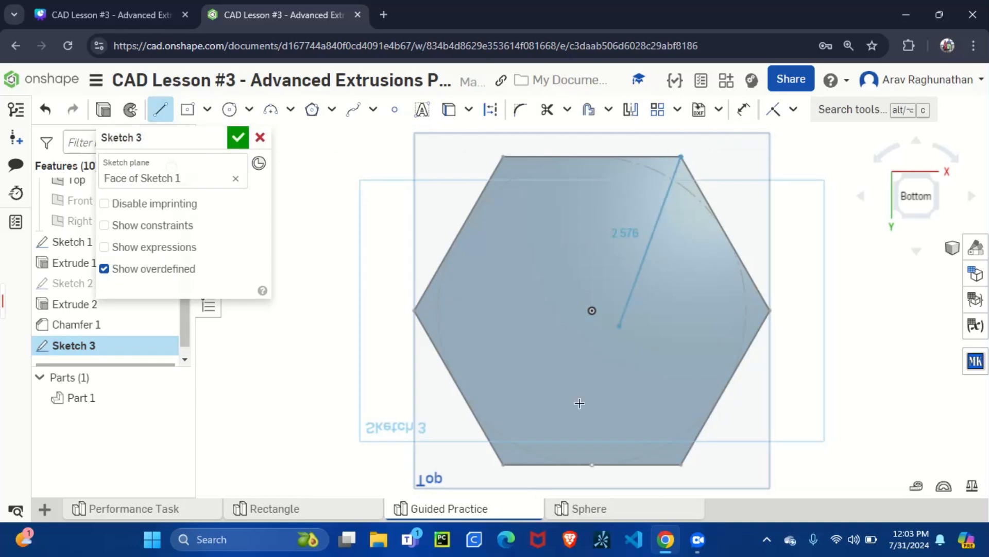
click(503, 465)
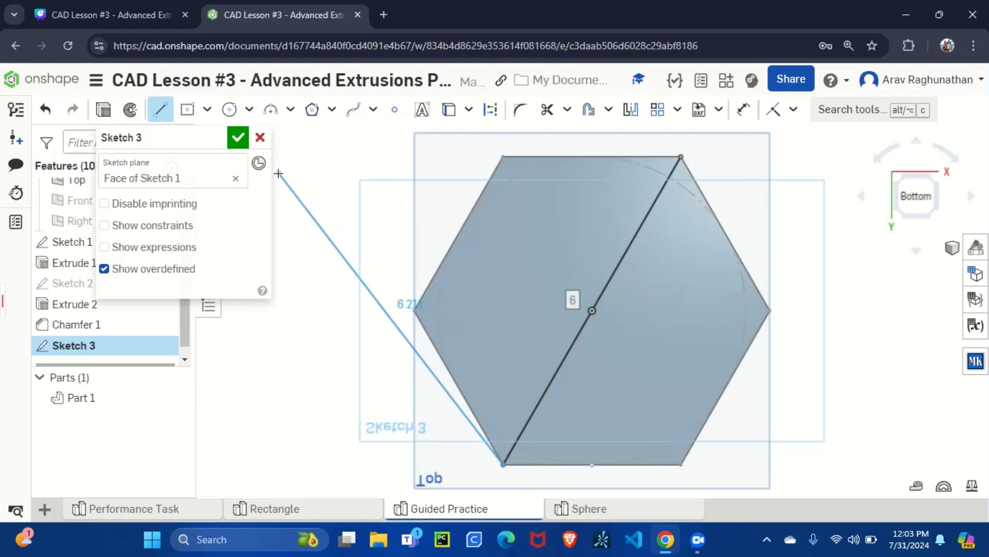
key(Escape)
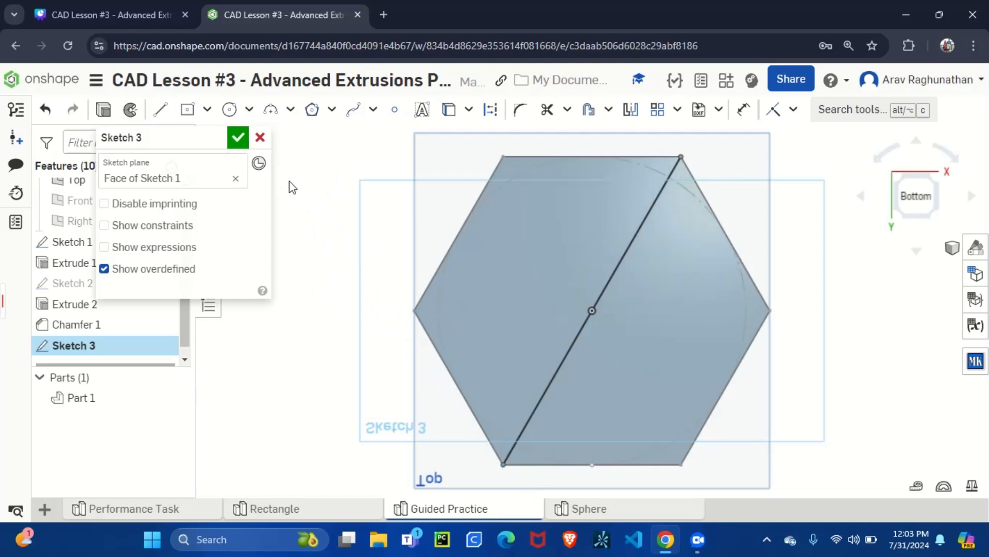
click(238, 137)
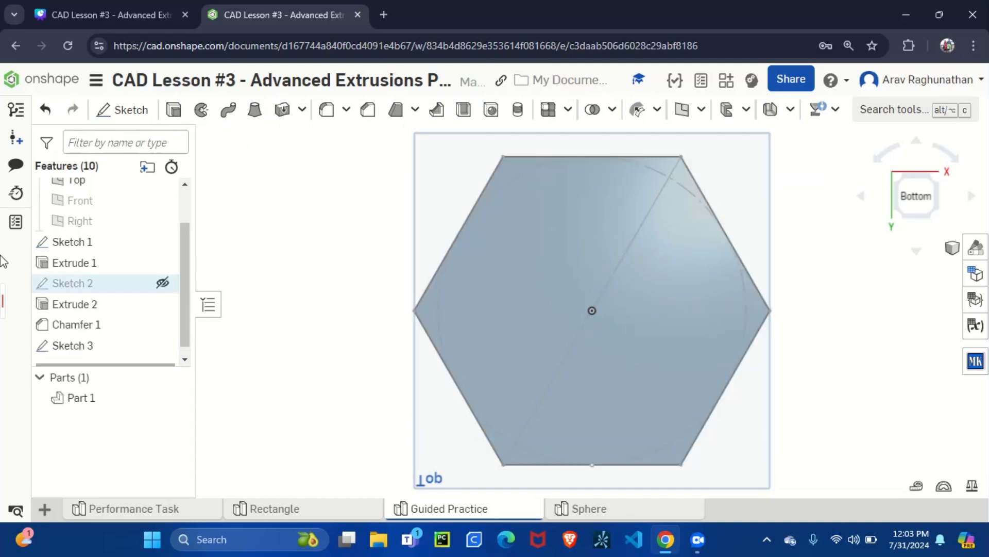
click(75, 246)
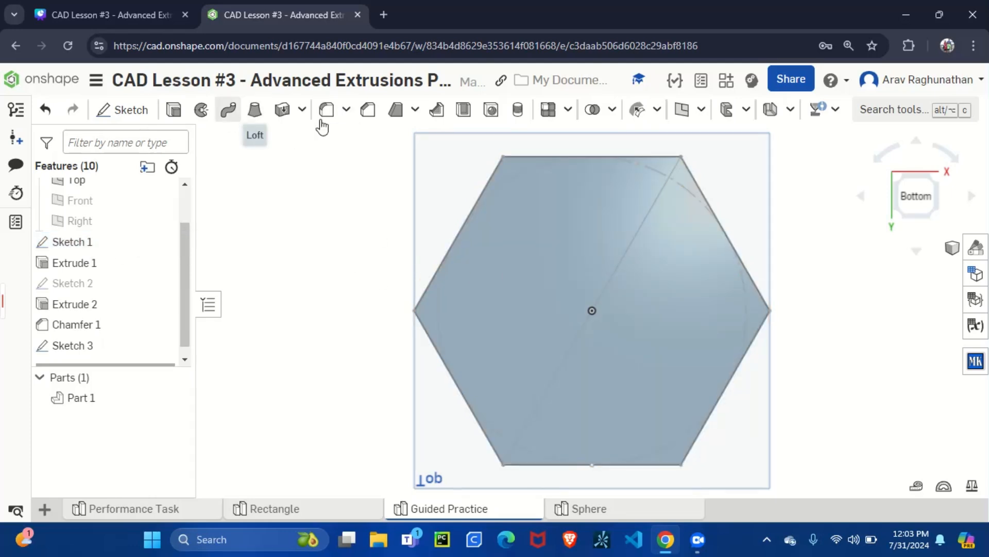
click(201, 109)
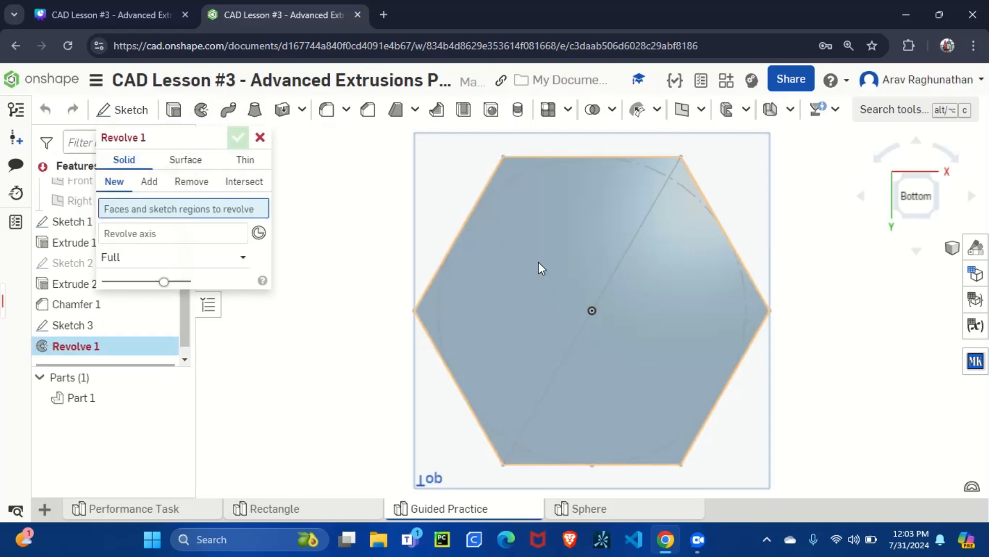
click(517, 261)
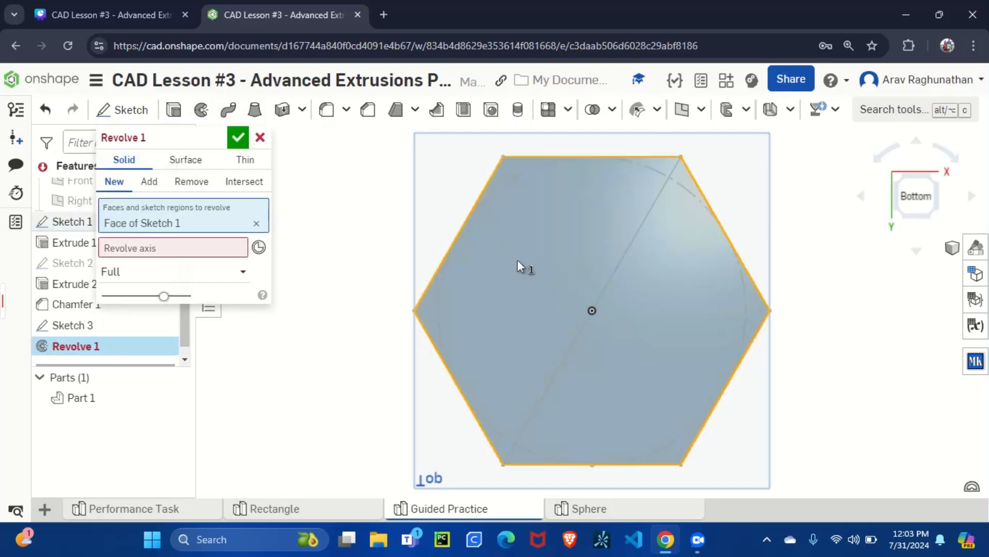
click(211, 253)
click(563, 363)
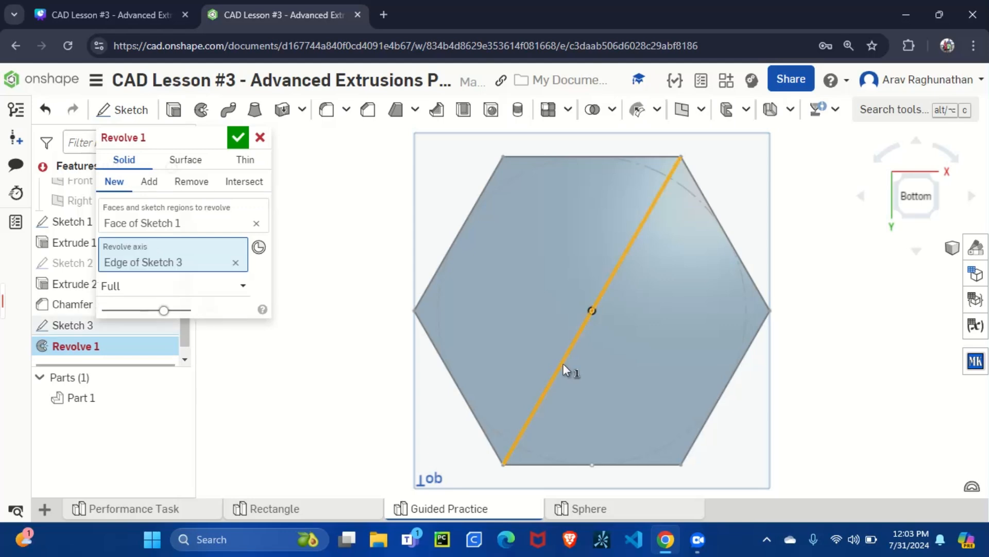
click(930, 174)
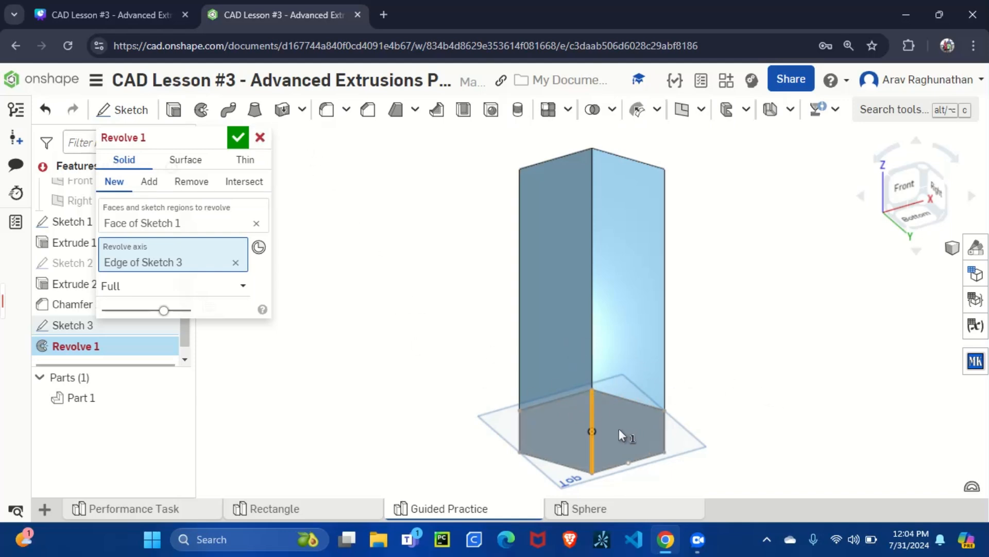
scroll(619, 443, down, 1)
scroll(617, 441, up, 3)
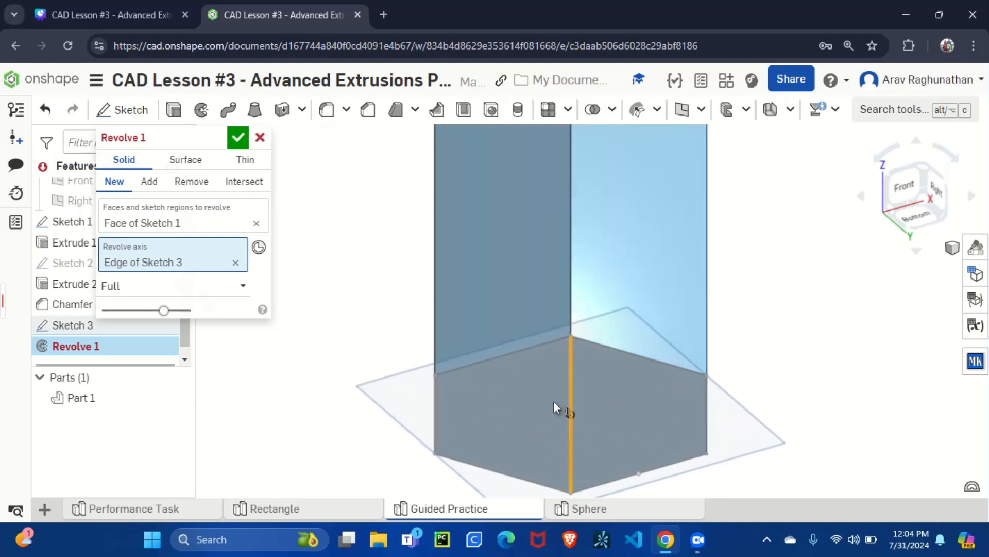
click(261, 137)
Step: Revolve one half of the base hexagon fully around the diagonal line, adding it to Part 1
click(508, 382)
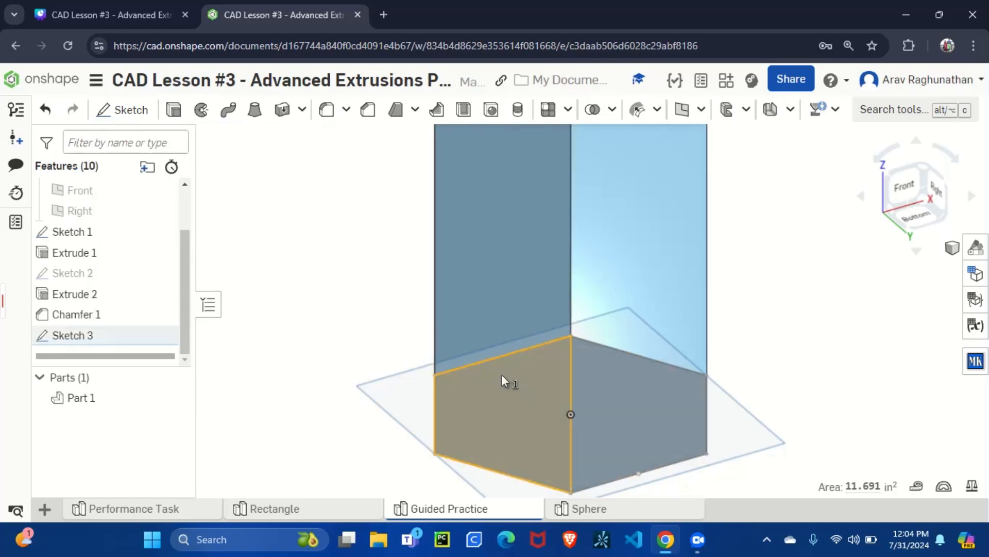
click(202, 111)
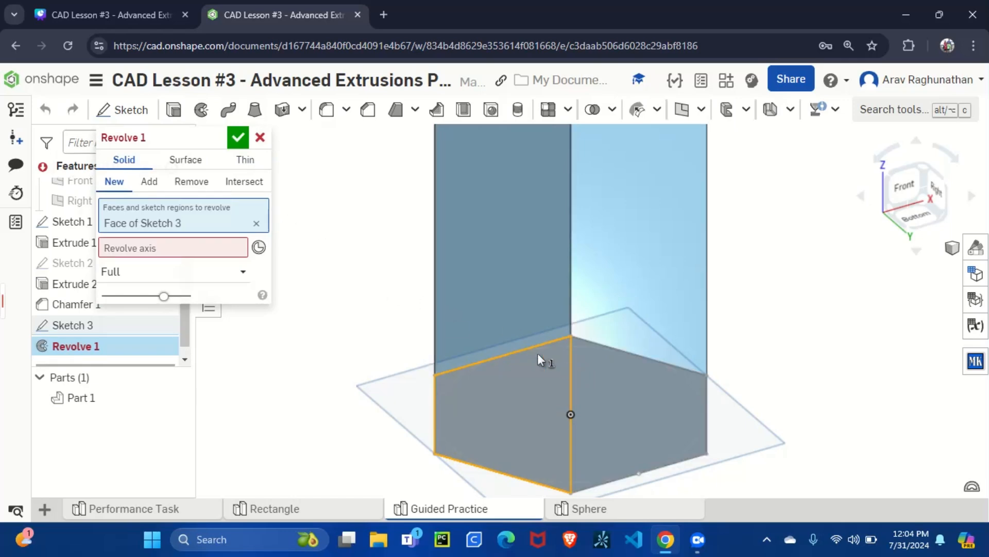
click(195, 245)
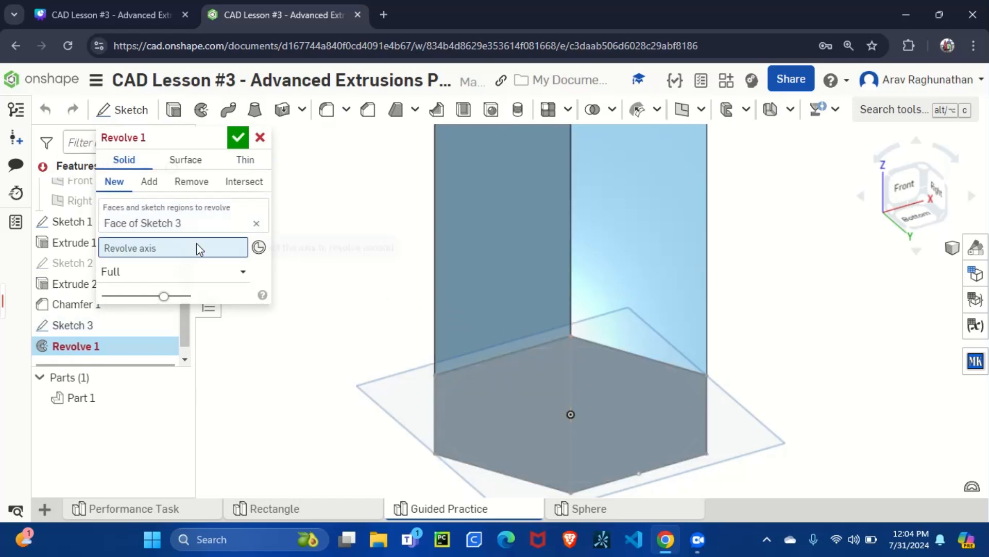
click(572, 375)
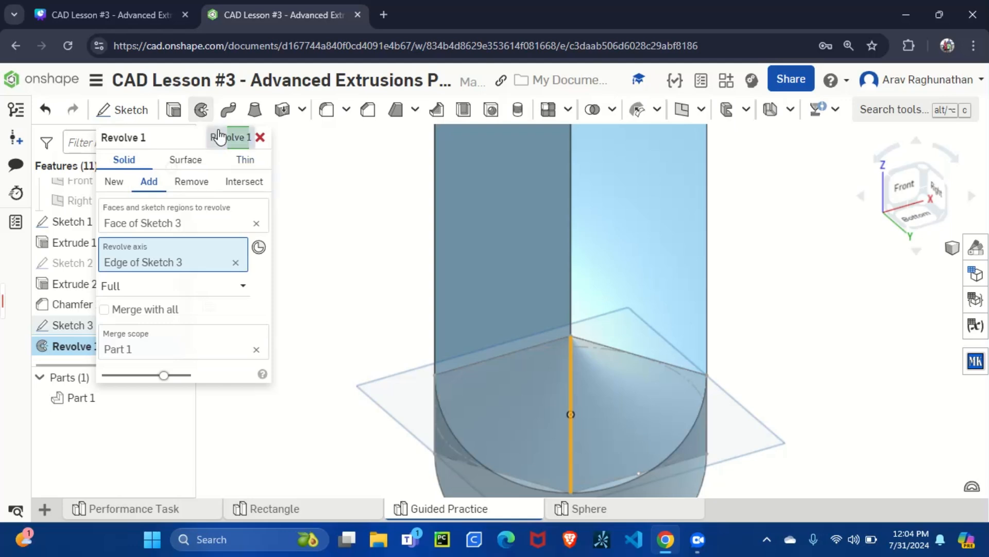
click(238, 137)
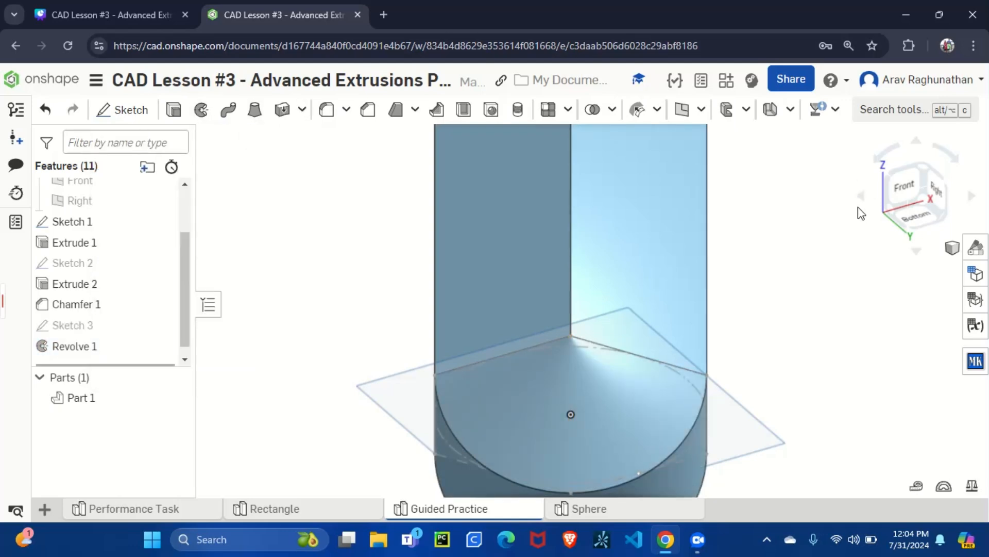
Step: Change the whole part's appearance to the dark blue palette colour 3B61B4
click(915, 166)
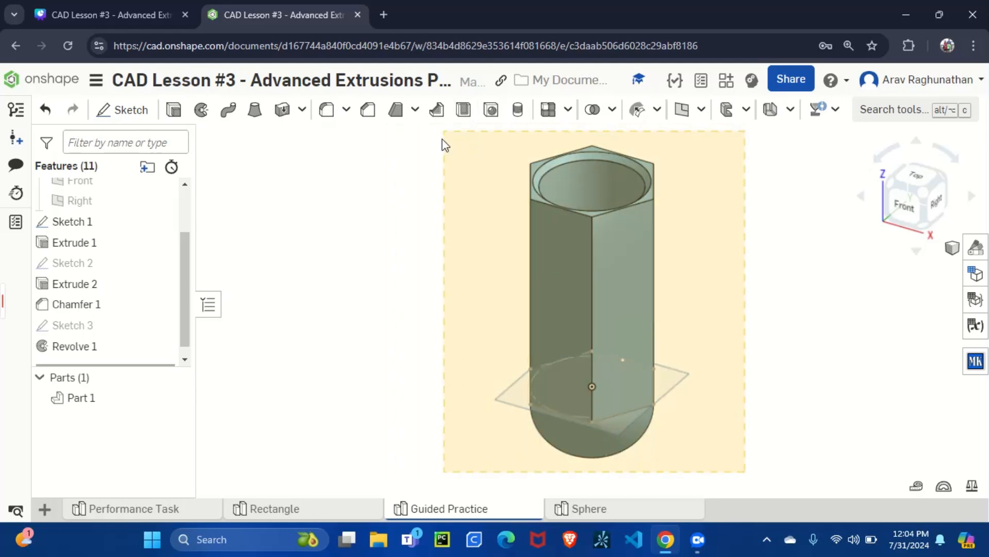
click(591, 219)
right_click(602, 227)
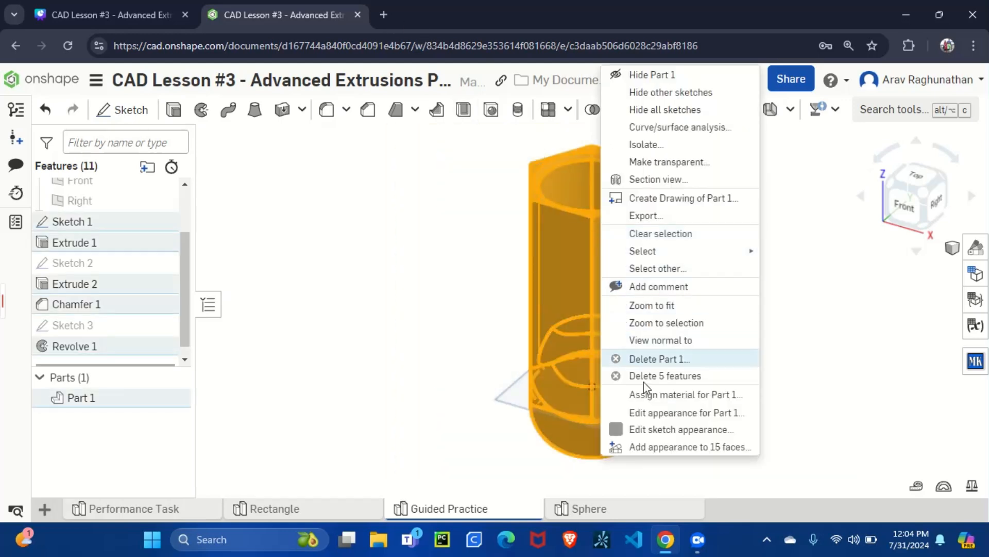
click(674, 413)
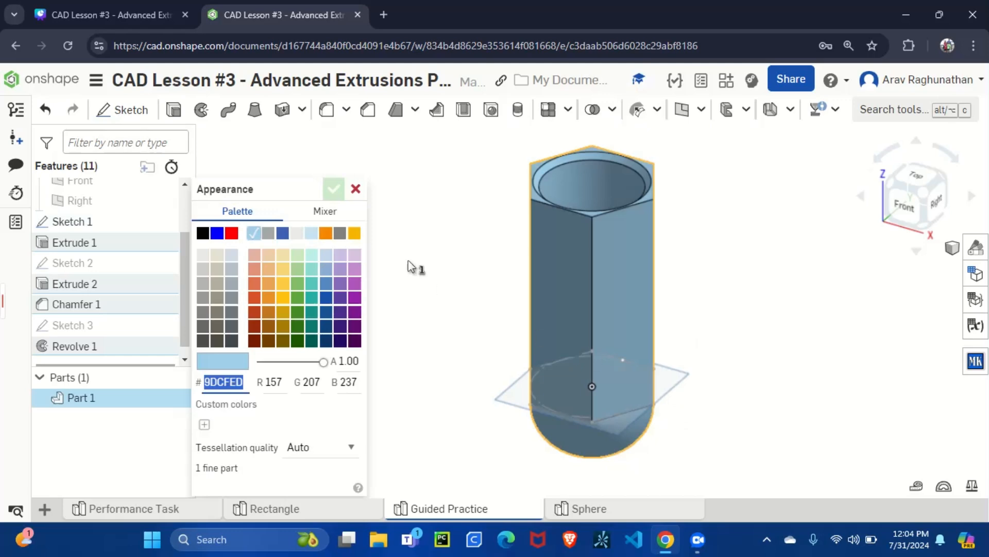
click(282, 235)
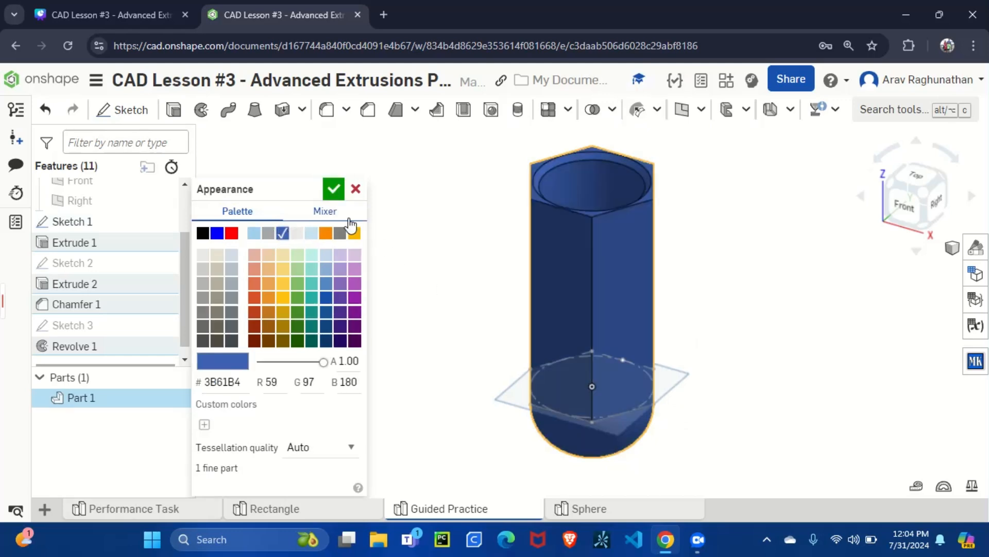
click(342, 188)
Step: Compare the finished part's shape and colour with the Guided Practice slide in Canva, then examine the model in Onshape
scroll(617, 209, down, 5)
scroll(617, 209, up, 6)
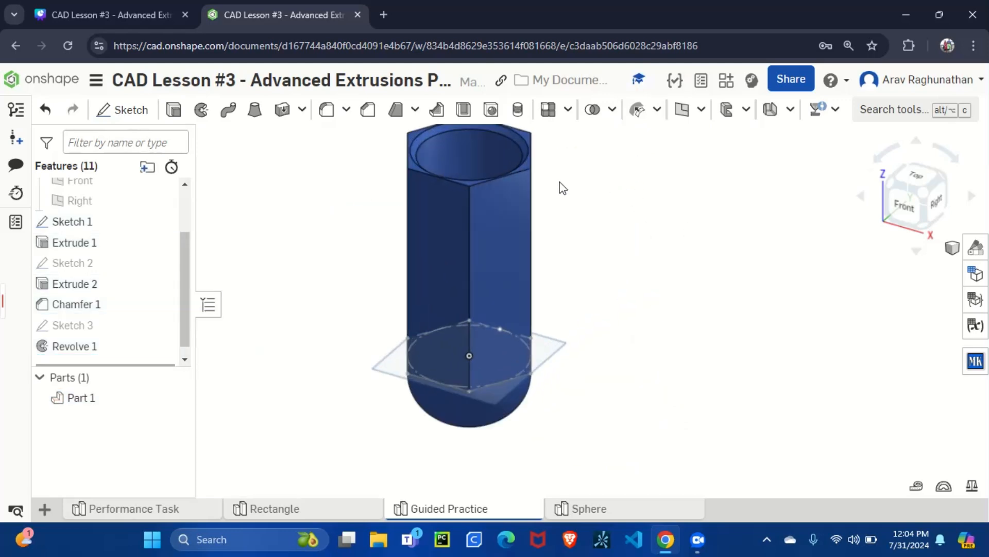
scroll(632, 204, down, 1)
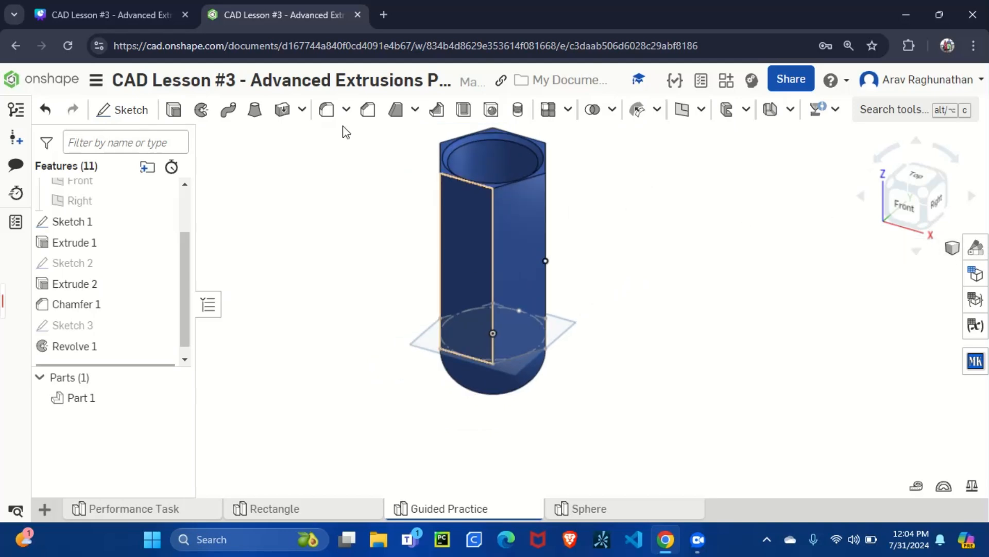
click(146, 13)
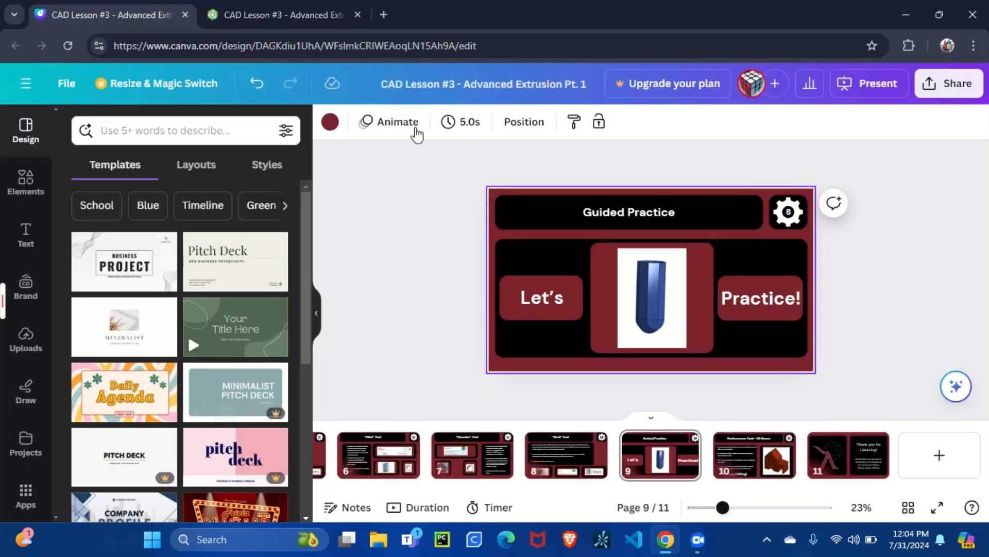
click(306, 10)
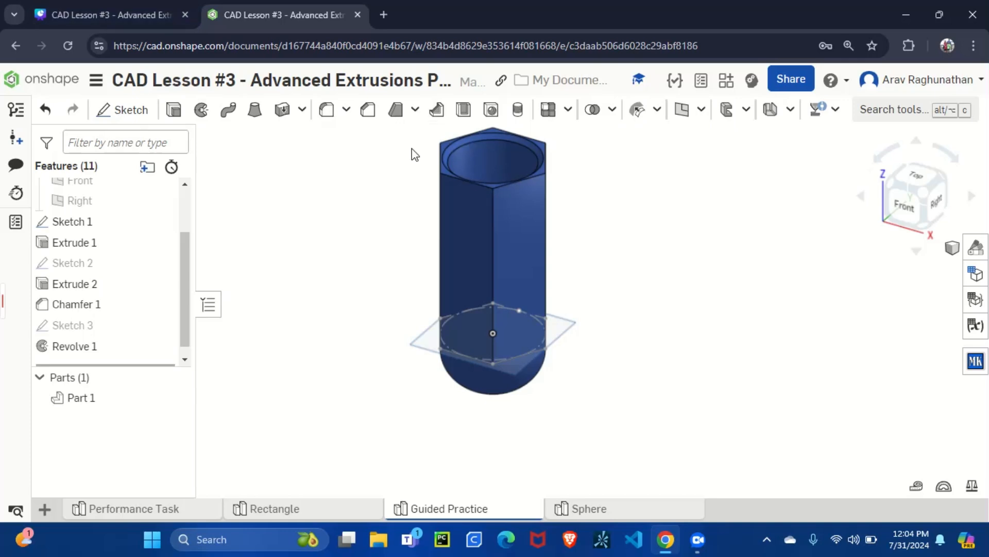
scroll(411, 149, down, 4)
scroll(417, 139, up, 5)
scroll(498, 139, up, 2)
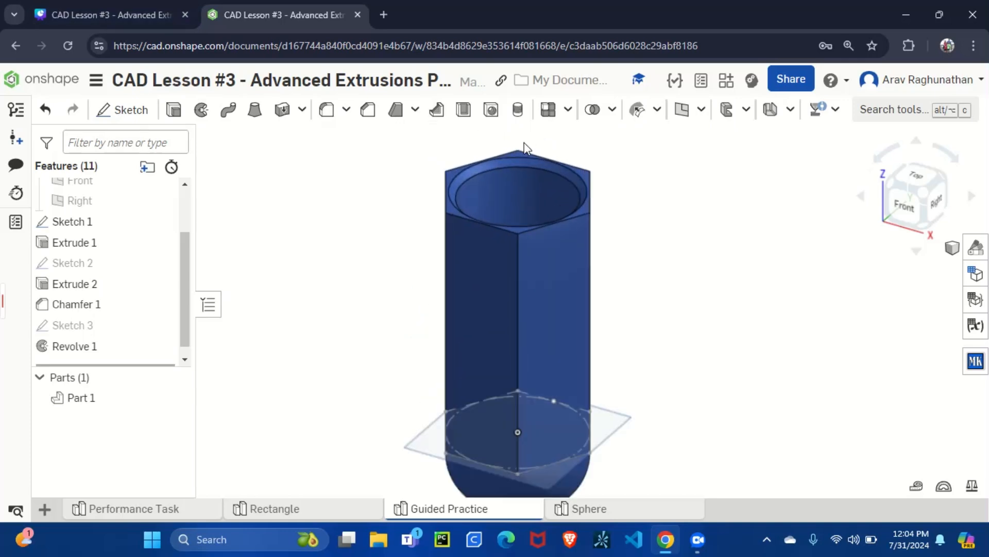
scroll(509, 151, down, 2)
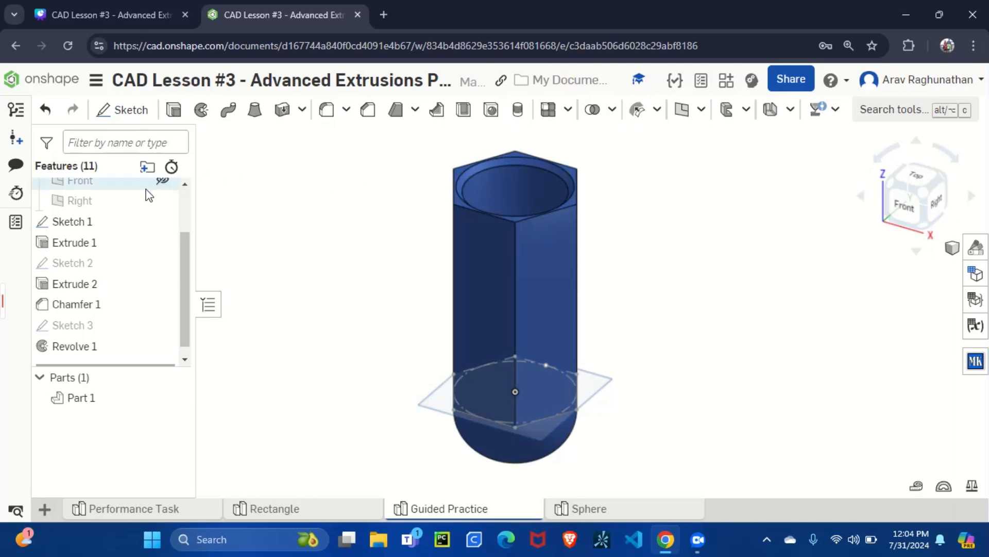
Step: Hide the Top plane and Sketch 1 so they no longer overlay the blue prism
scroll(144, 206, up, 2)
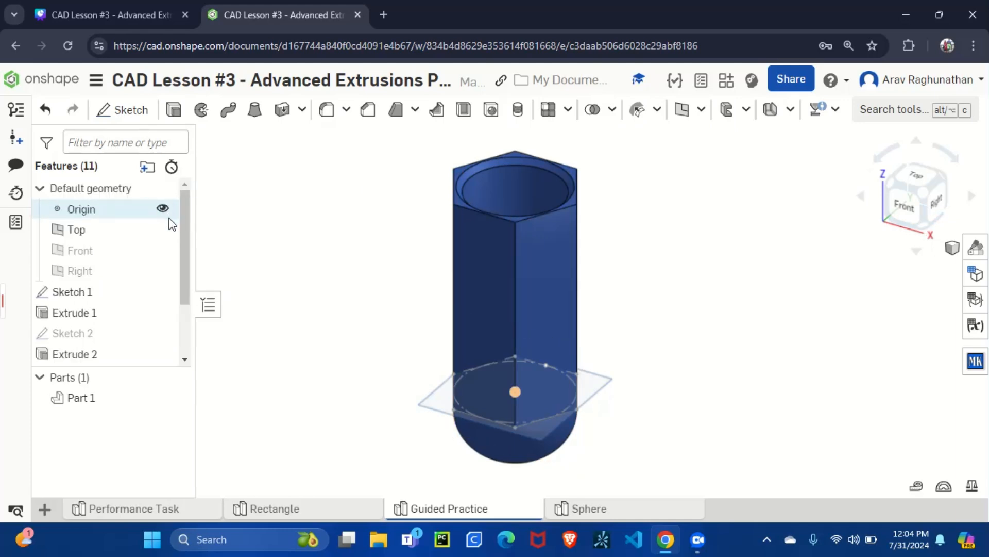
scroll(463, 360, down, 3)
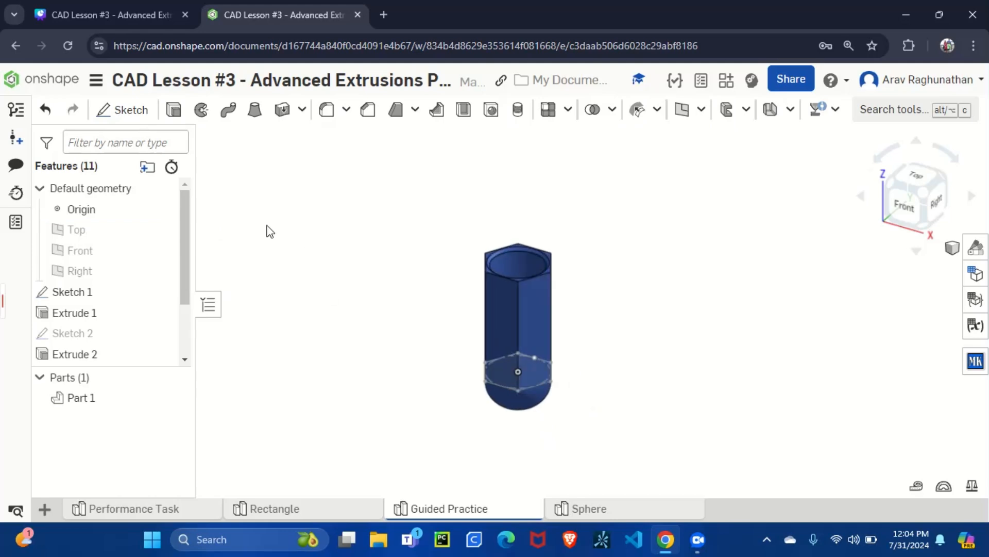
scroll(255, 229, down, 3)
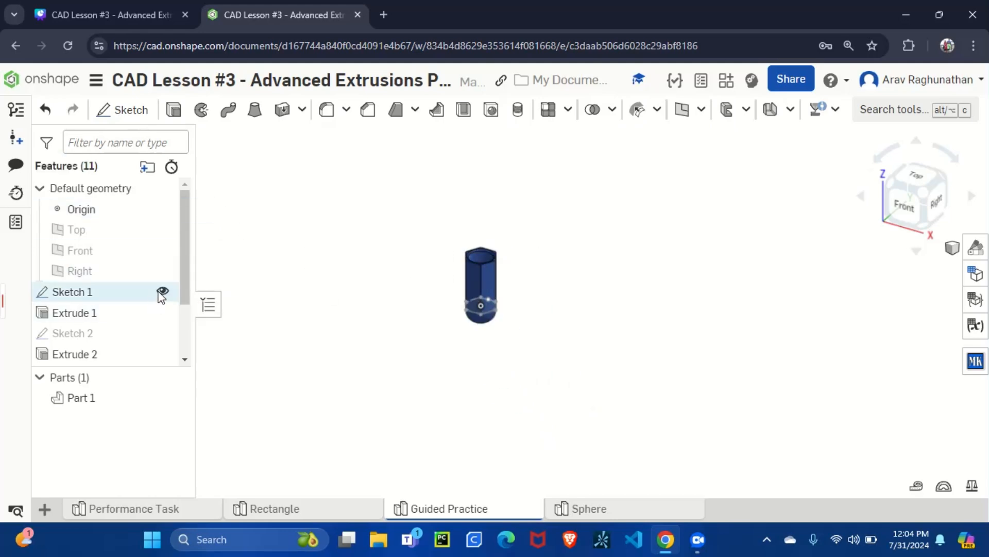
click(162, 292)
Step: Switch to Canva, present the lesson full screen from the Guided Practice slide, and read the Performance Task - 3D House slide
click(96, 8)
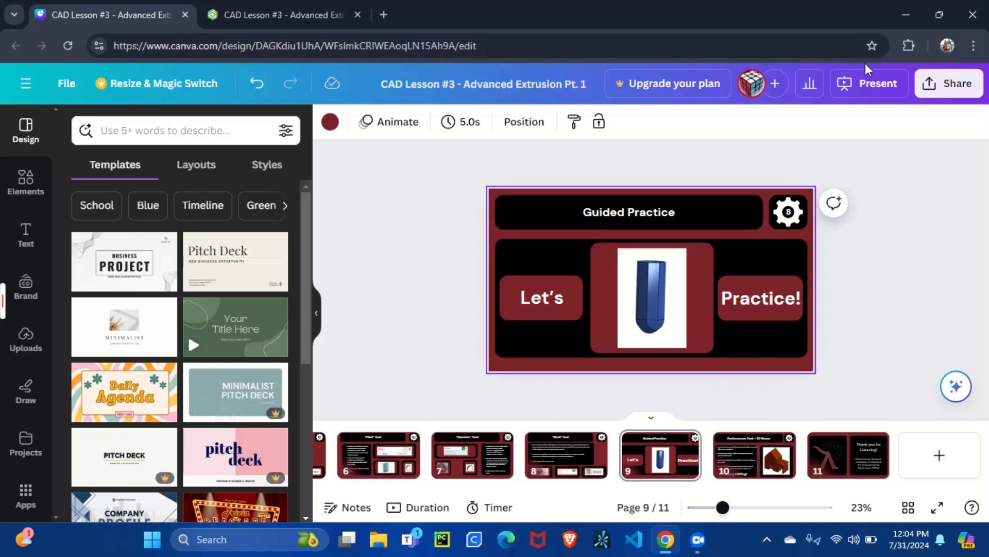
click(865, 86)
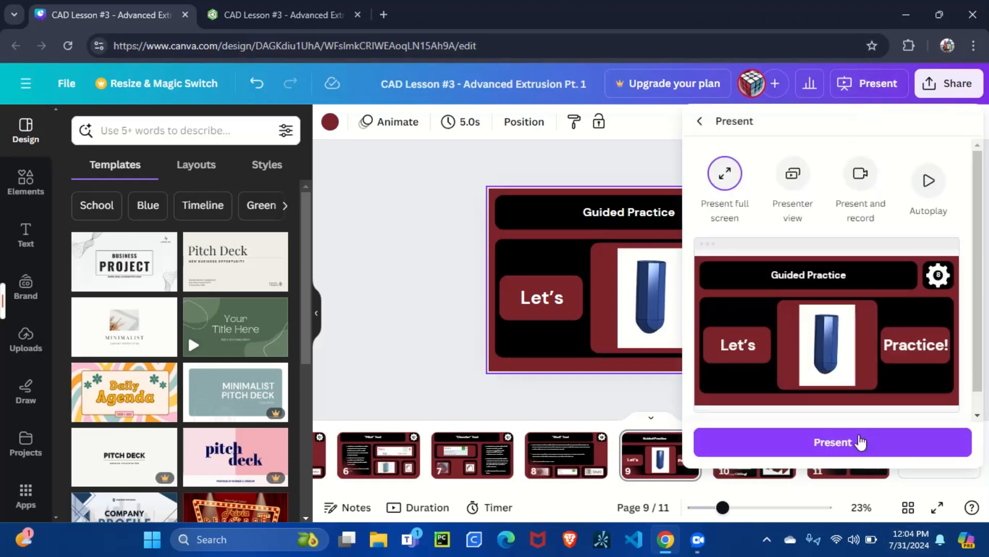
click(859, 441)
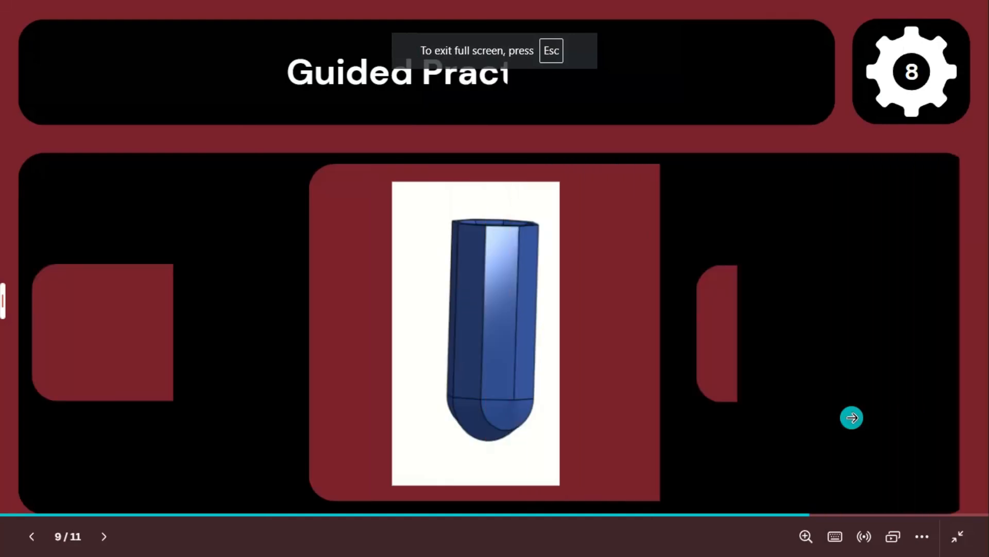
click(853, 417)
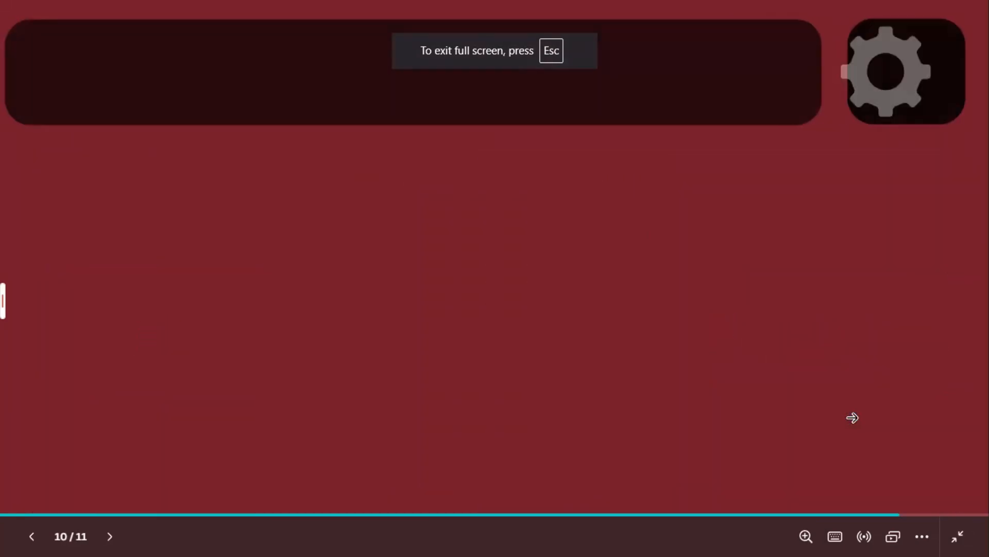
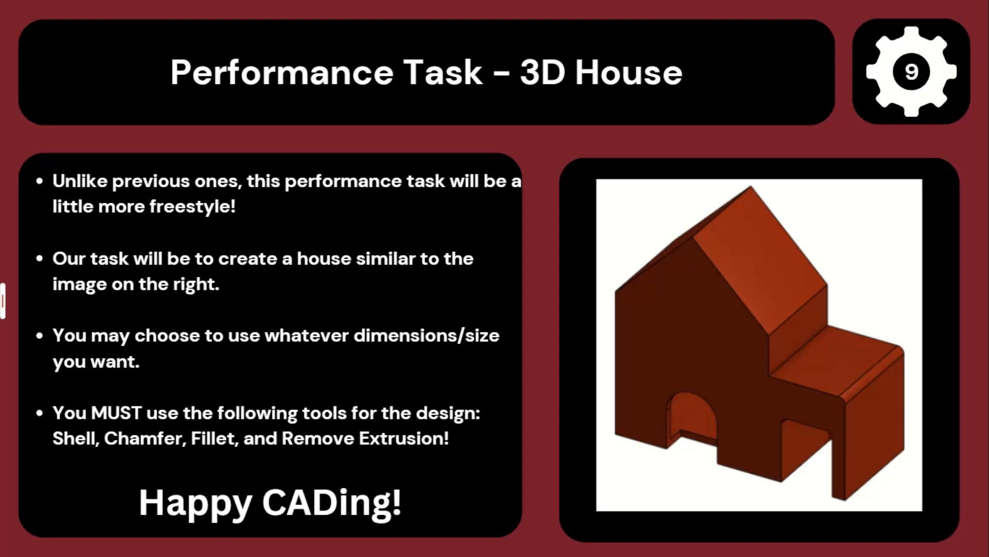
key(Escape)
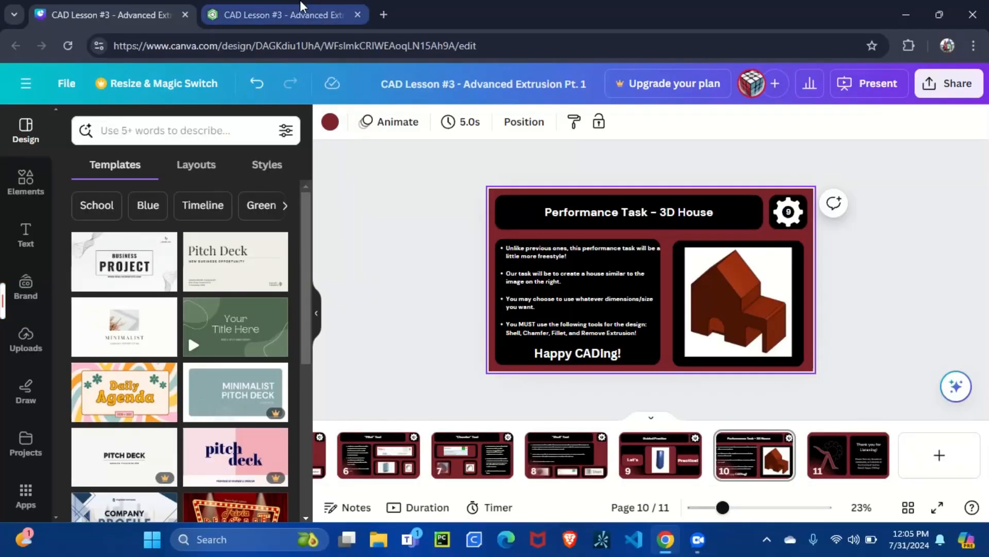
Step: Switch back to Onshape, open the Performance Task part studio and show Sketch 1 of the house
click(289, 15)
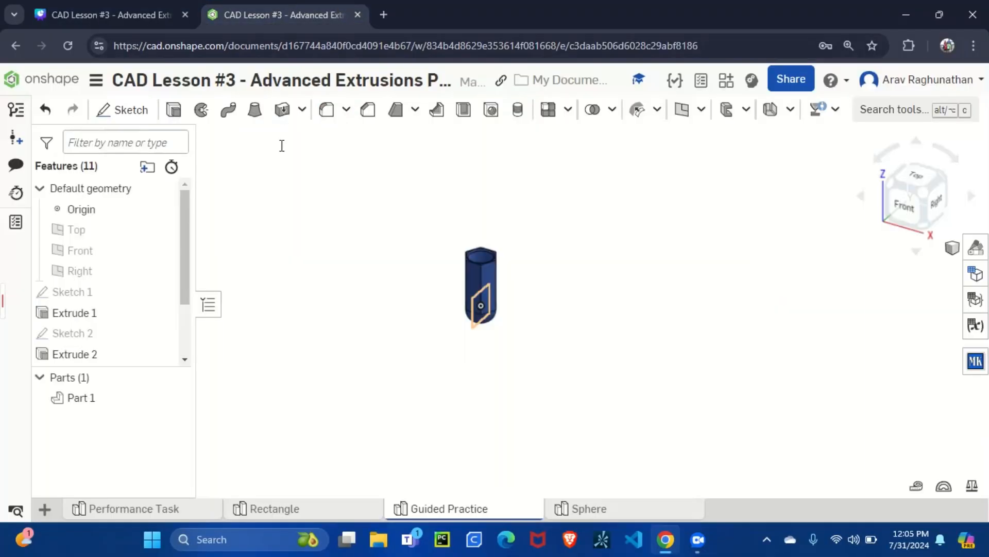
click(192, 509)
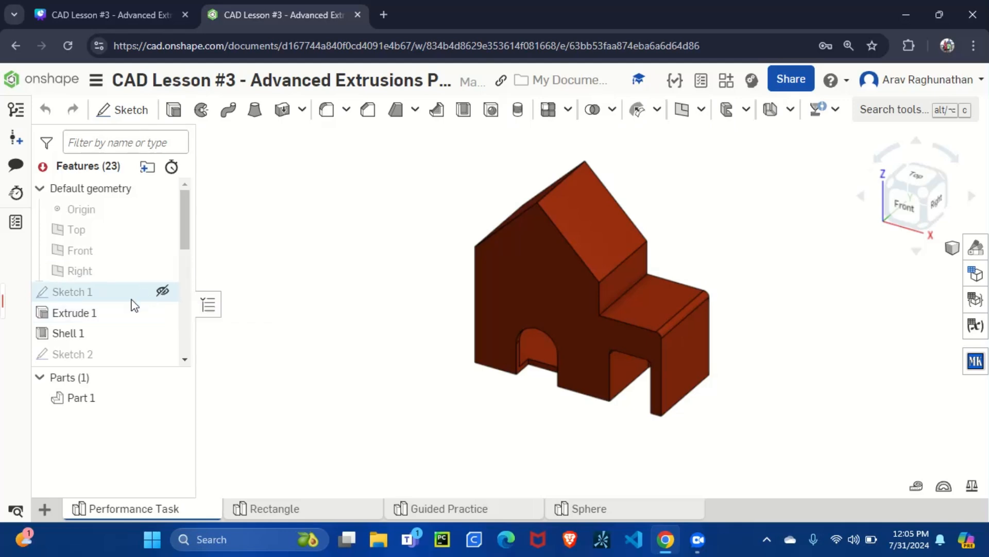
click(163, 294)
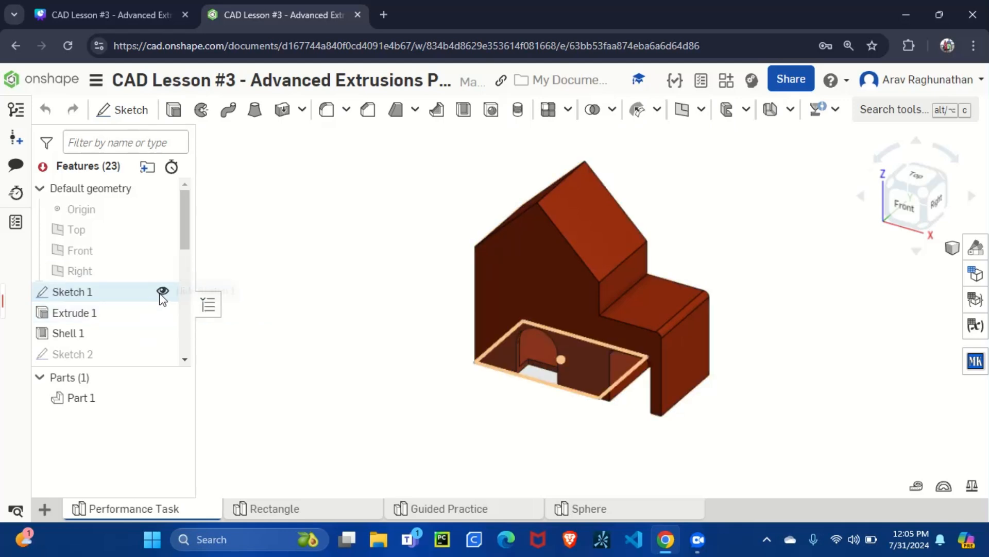
Step: Open Sketch 1's definition, examine the base rectangle and its dimensions on the Top plane, and close the sketch
scroll(598, 381, up, 5)
scroll(427, 374, up, 4)
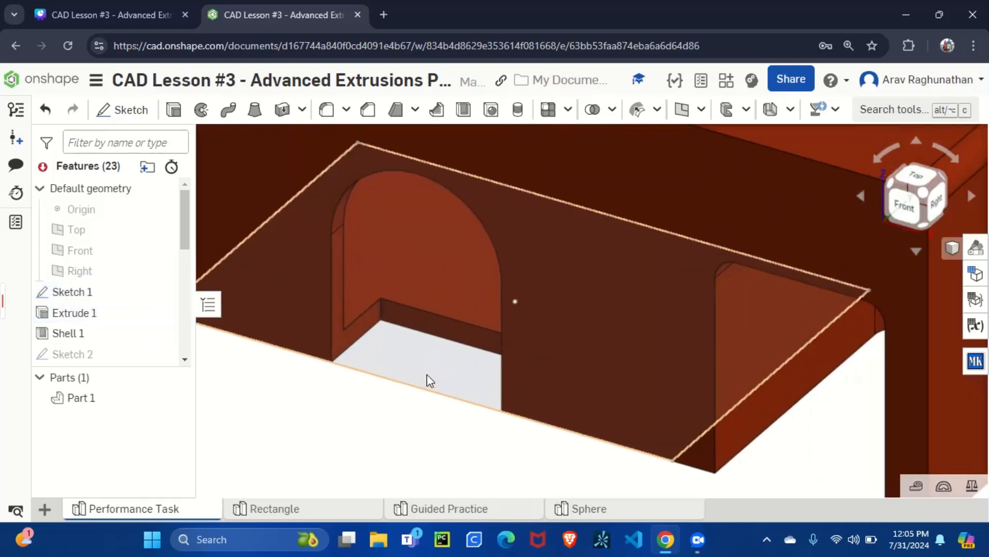
double_click(72, 292)
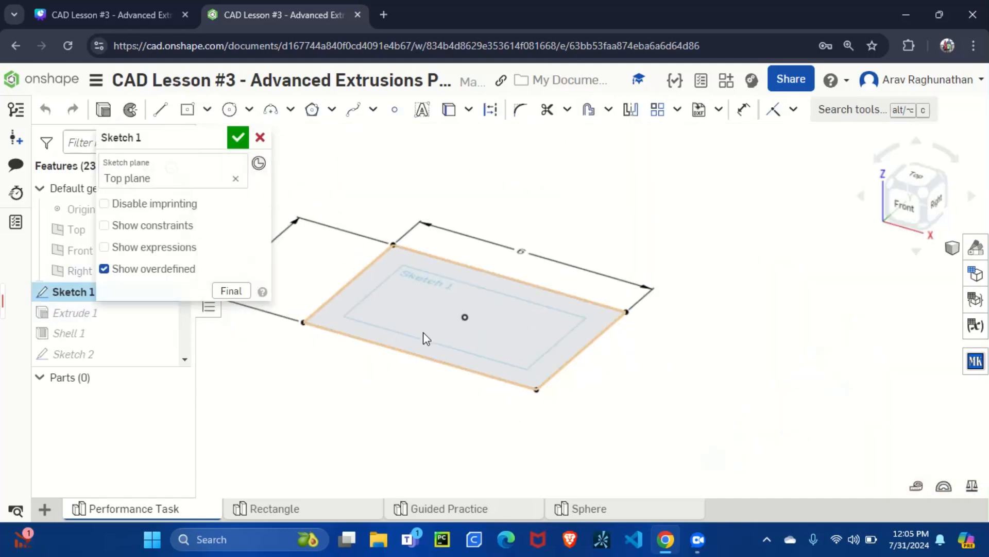
scroll(486, 265, down, 3)
scroll(367, 227, up, 2)
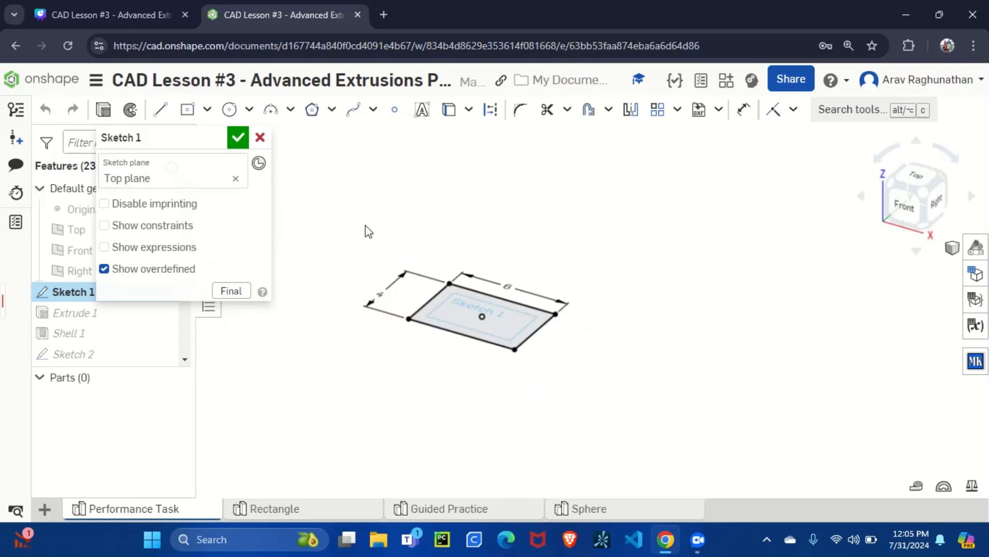
scroll(409, 228, up, 2)
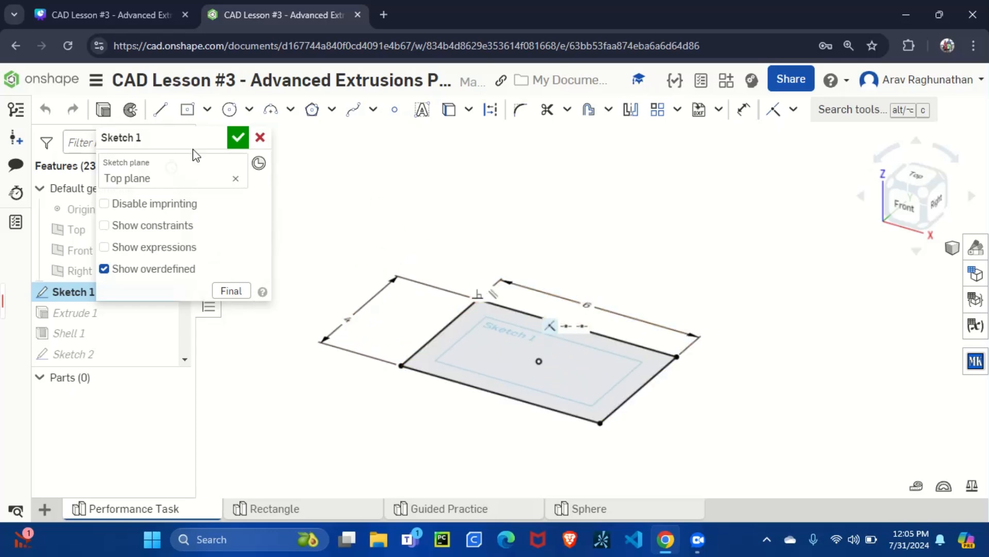
click(238, 137)
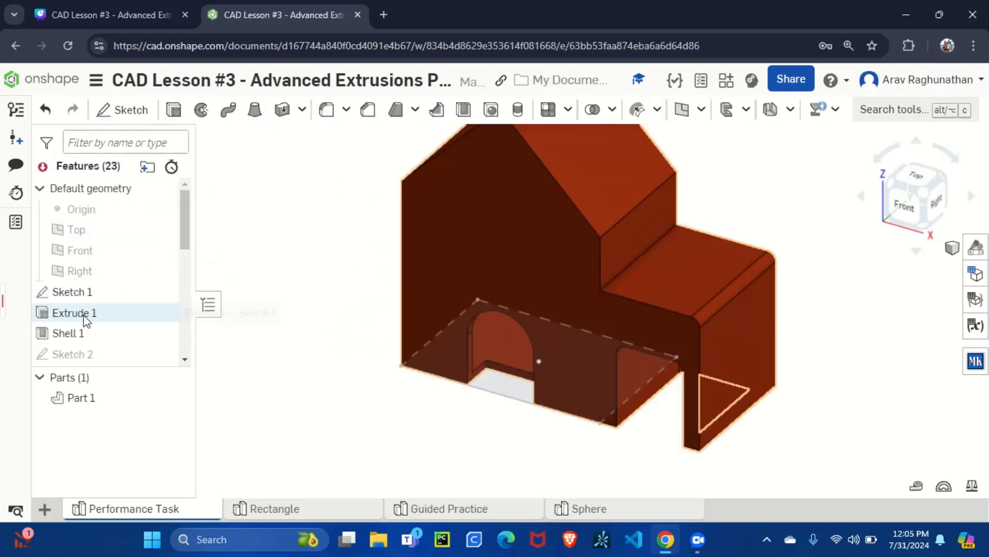
Step: Review the settings of Extrude 1 and Shell 1, which form the hollow main block of the house
double_click(85, 313)
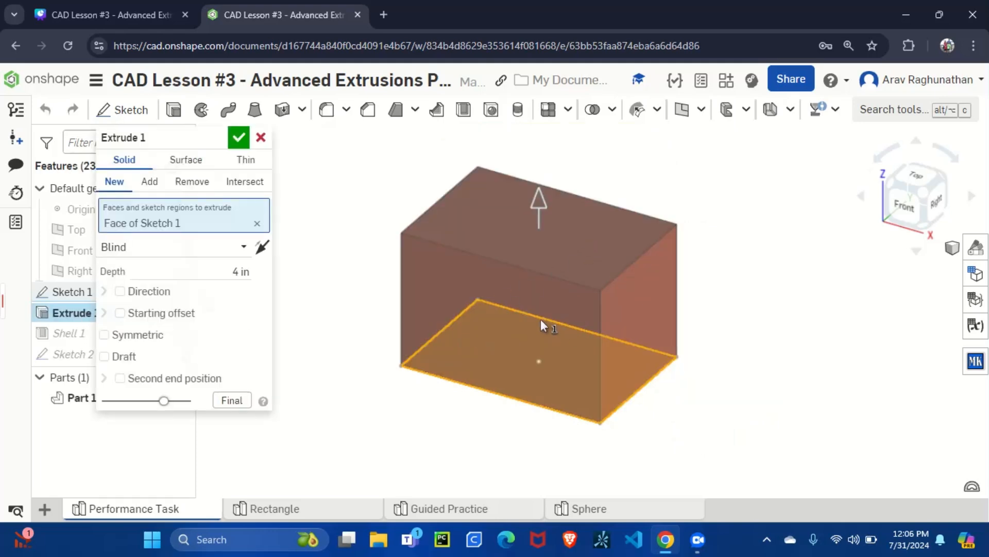
click(238, 137)
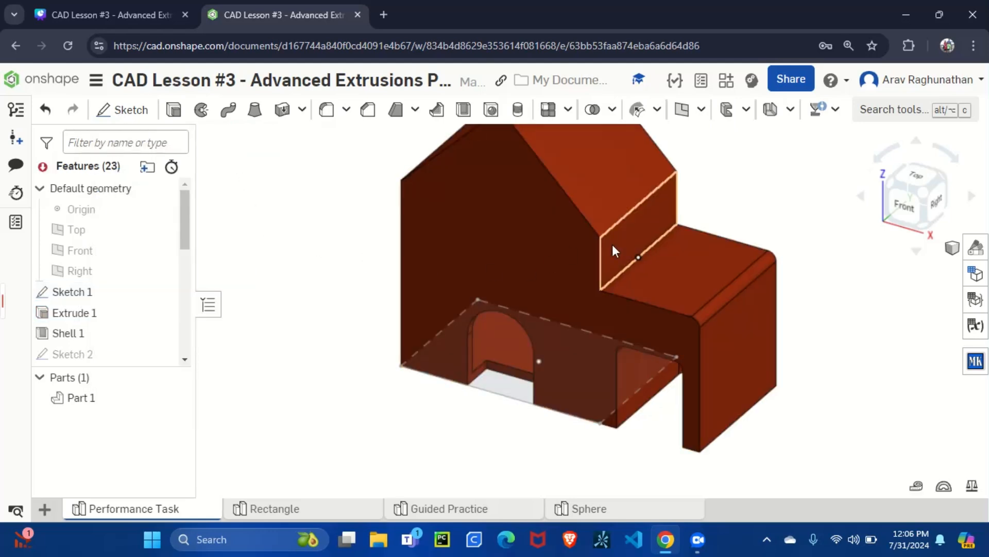
double_click(82, 337)
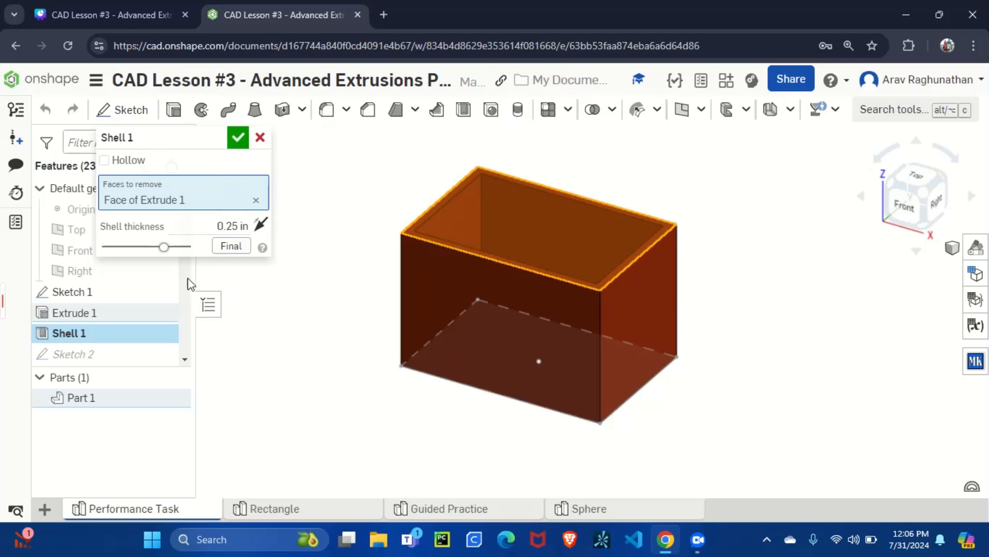
click(238, 137)
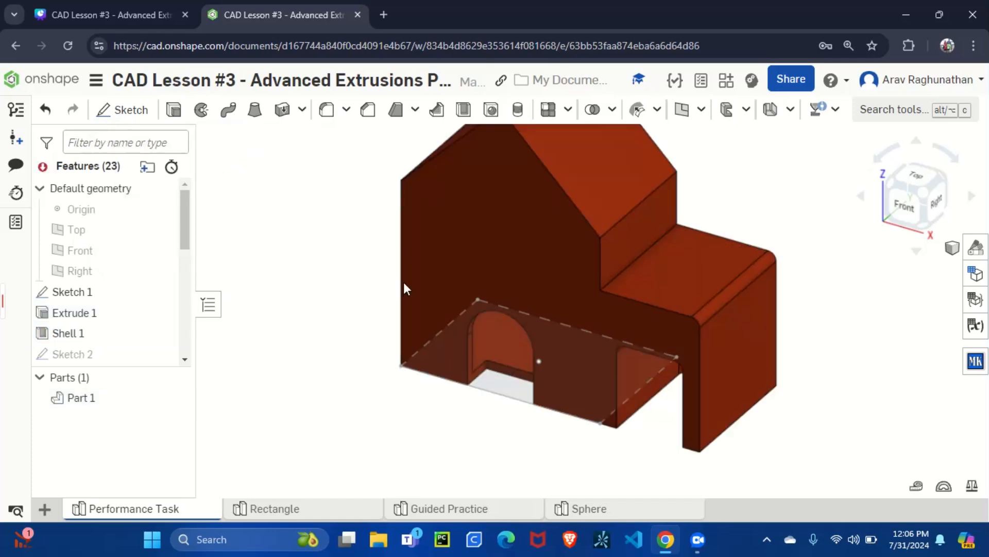
Step: Show Sketch 2 and examine its outline on the upper face of the shelled block
scroll(100, 335, down, 3)
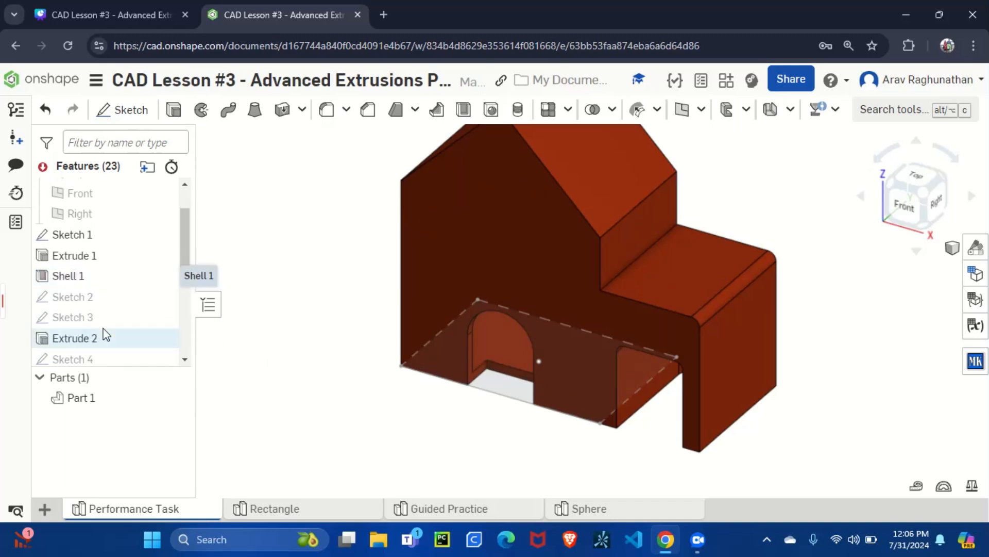
click(162, 282)
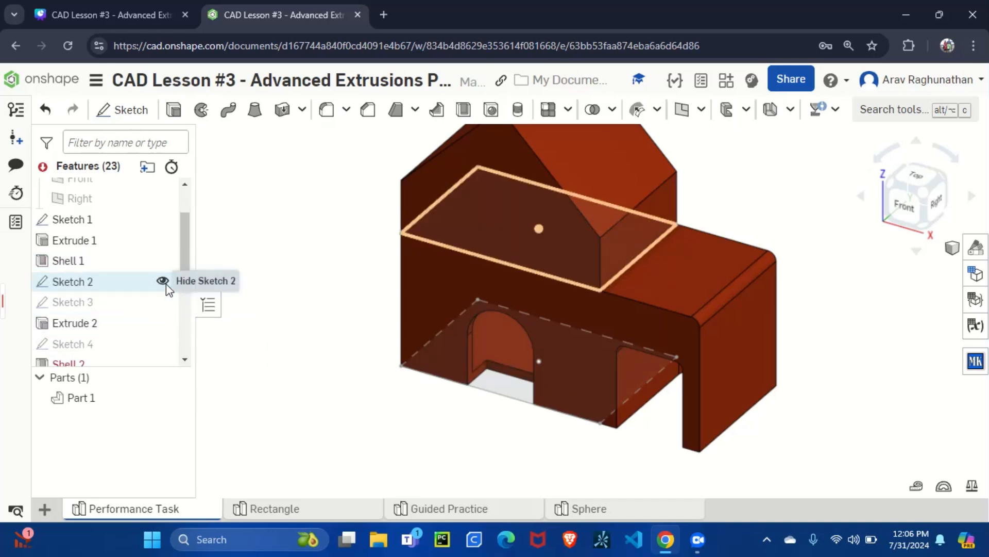
double_click(116, 286)
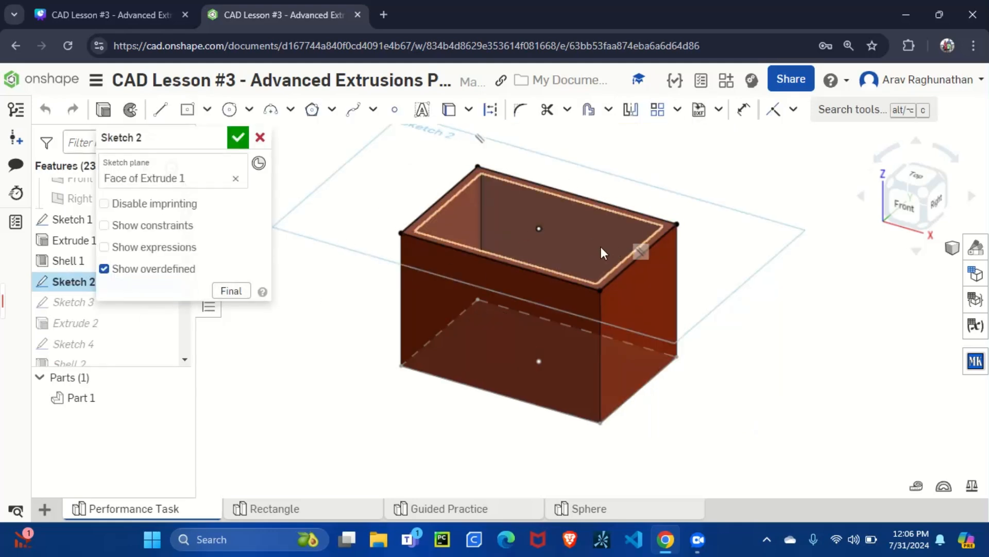
click(238, 137)
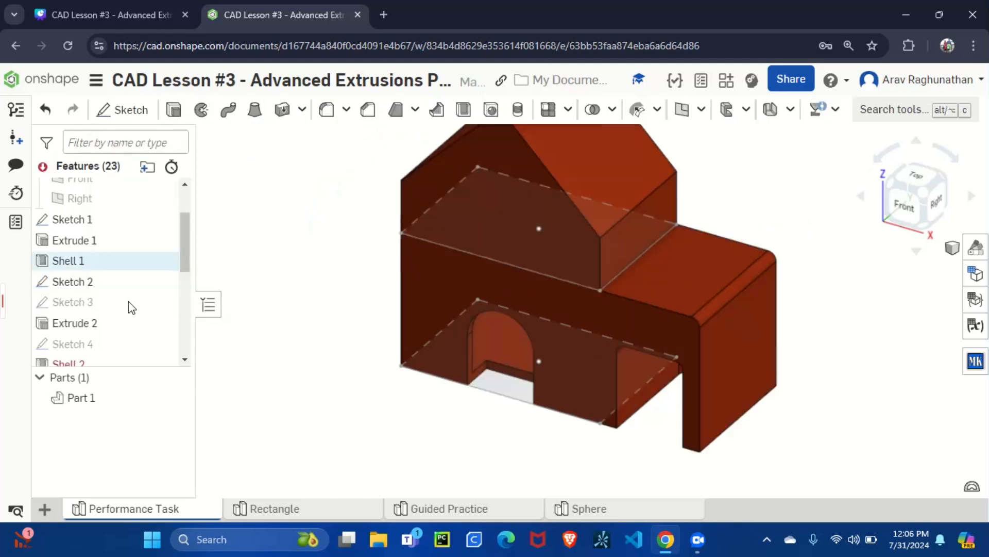
Step: Review the definitions of Sketch 3, Extrude 2 and Sketch 4, which shape the garage block beside the house
double_click(121, 302)
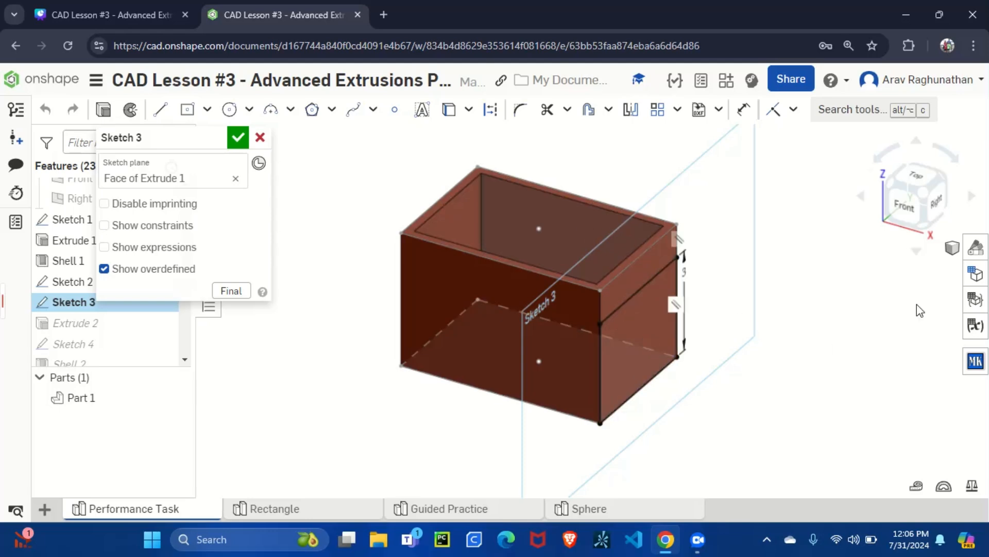
click(238, 137)
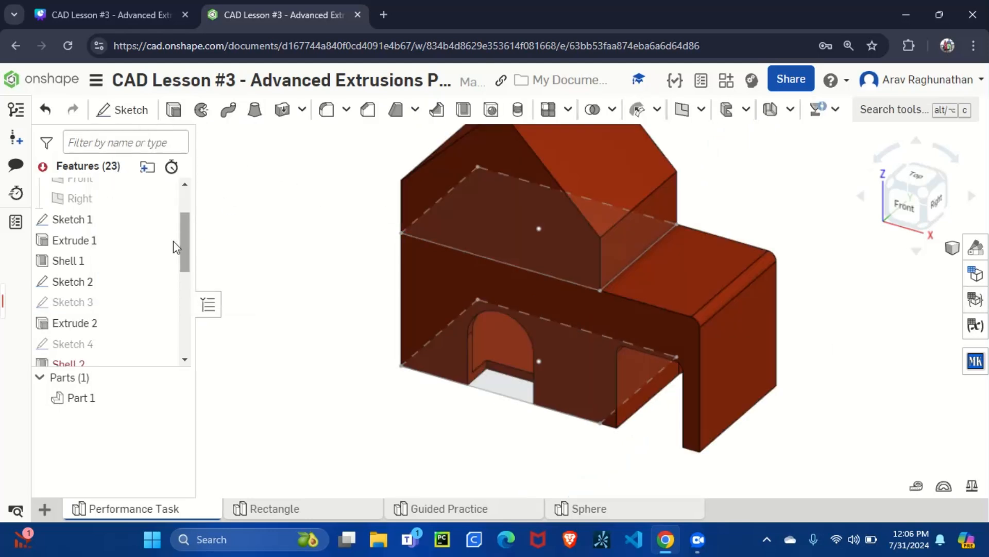
double_click(133, 322)
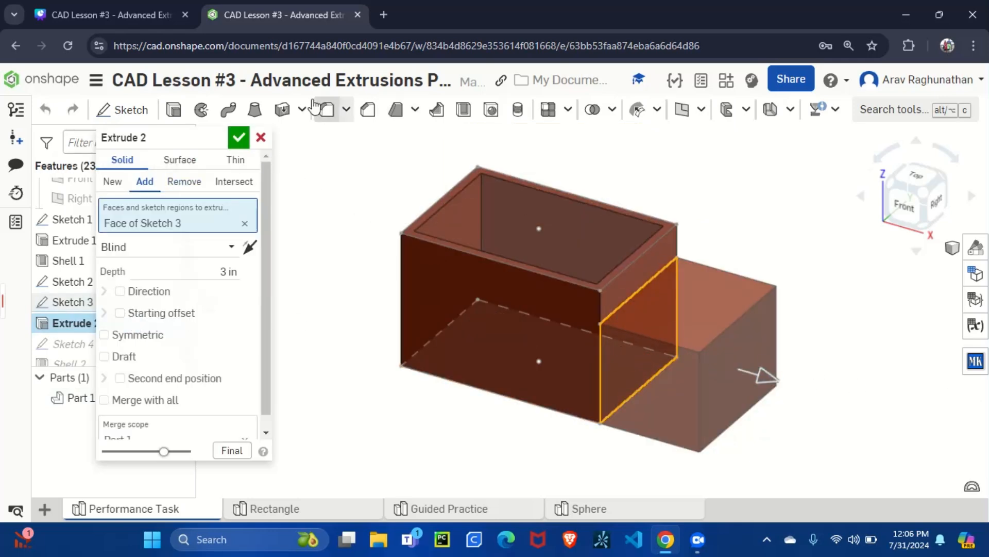
click(239, 137)
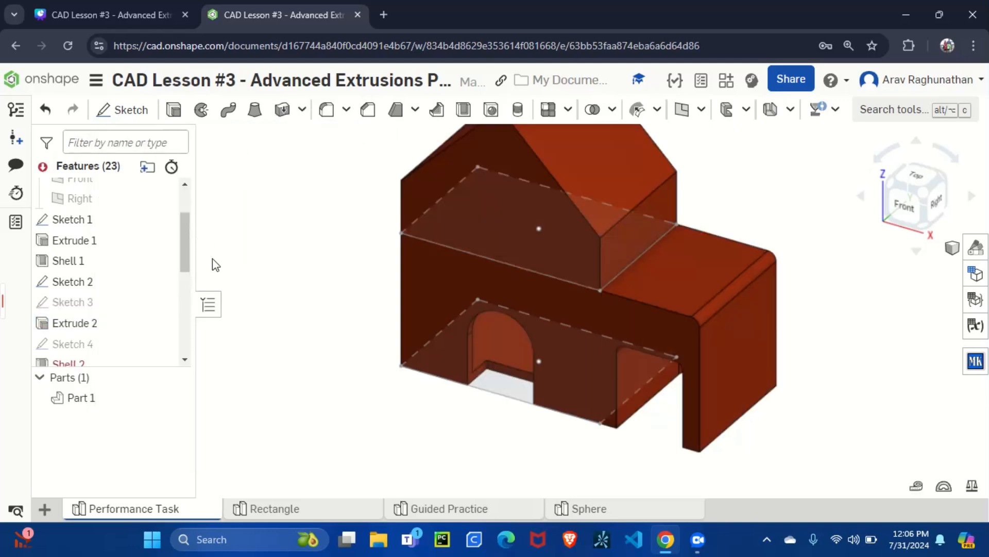
double_click(89, 345)
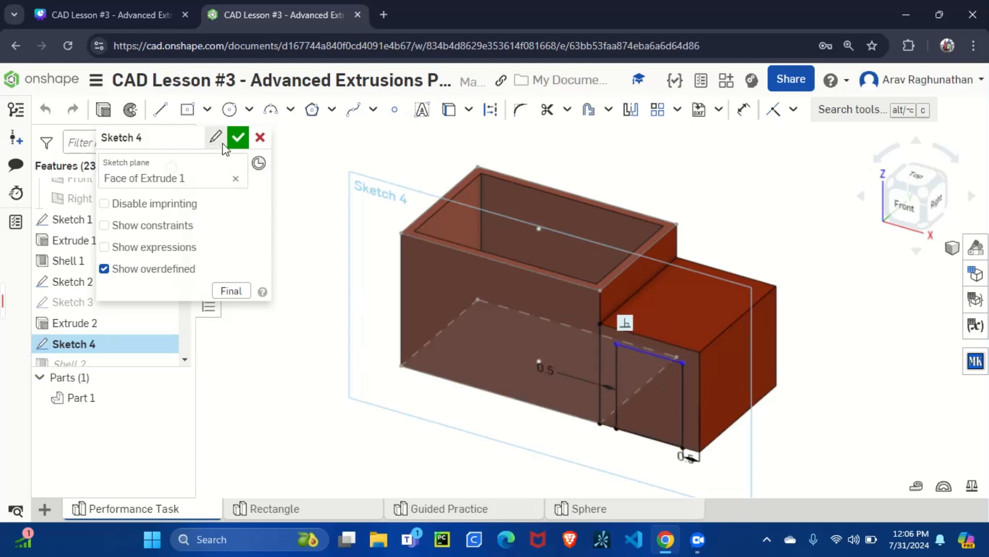
click(237, 137)
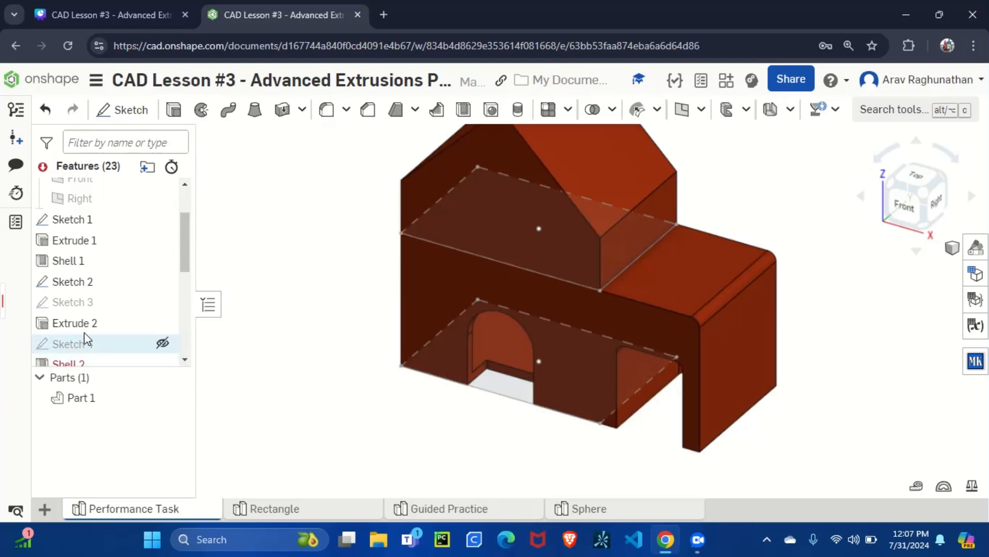
Step: Delete the failed Shell 2 feature from the house's feature list
scroll(85, 332, down, 2)
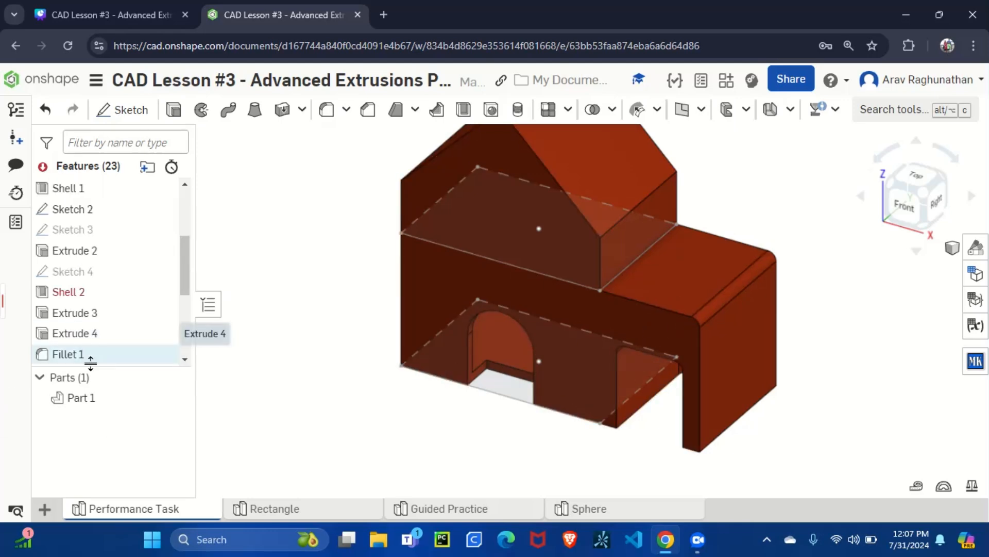
right_click(98, 292)
click(175, 444)
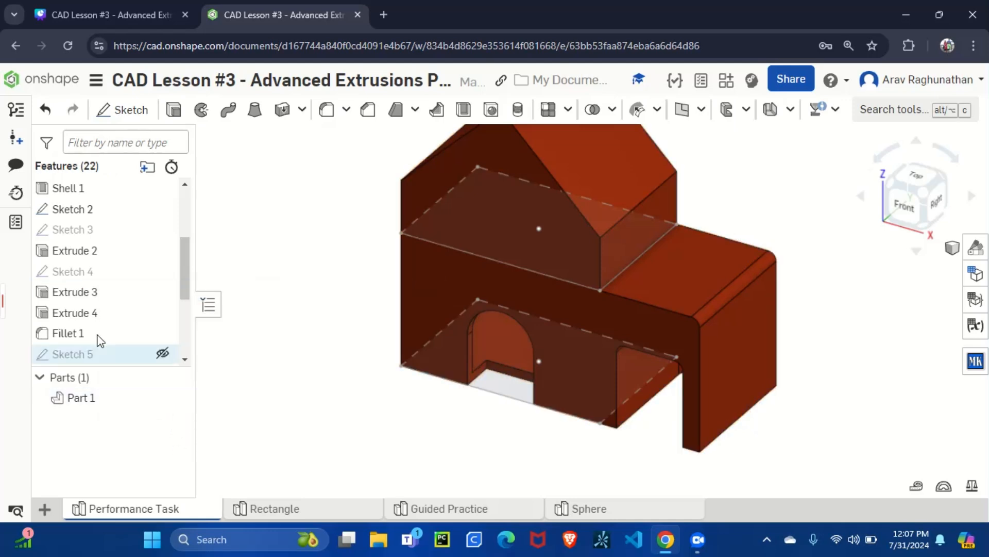
scroll(111, 292, up, 4)
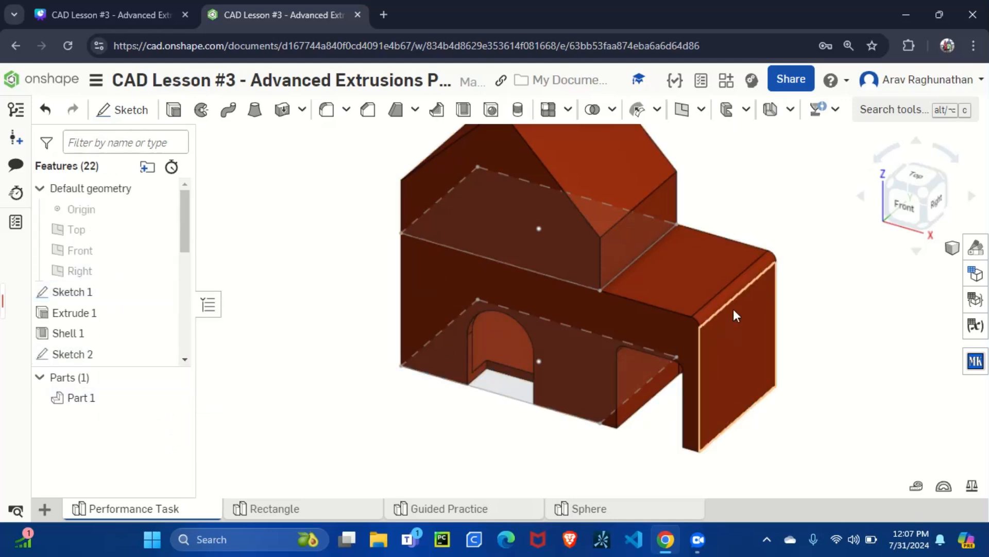
scroll(526, 333, down, 3)
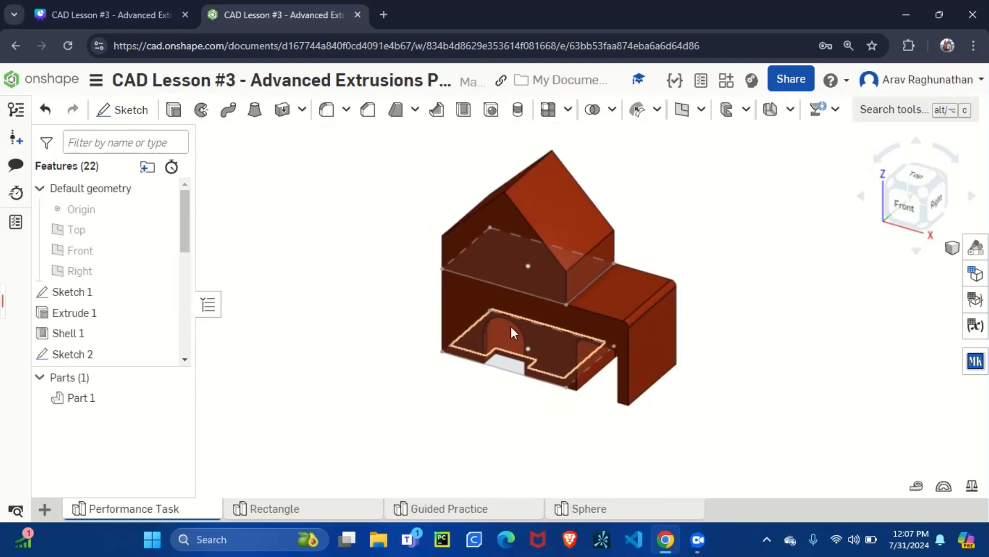
Step: Review the definitions of Extrude 3 and Extrude 4, which cut the garage opening and raise the garage roof
scroll(101, 319, down, 3)
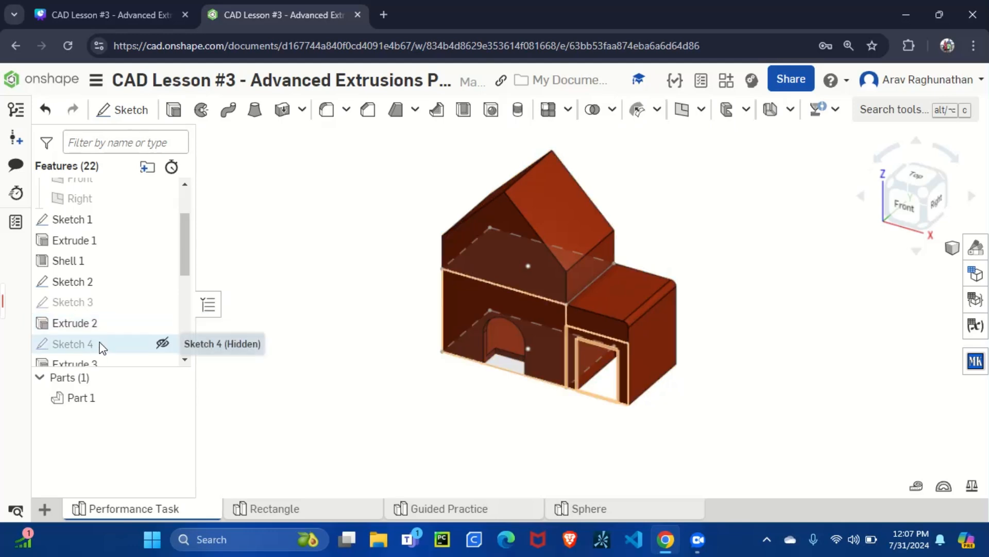
scroll(116, 332, down, 3)
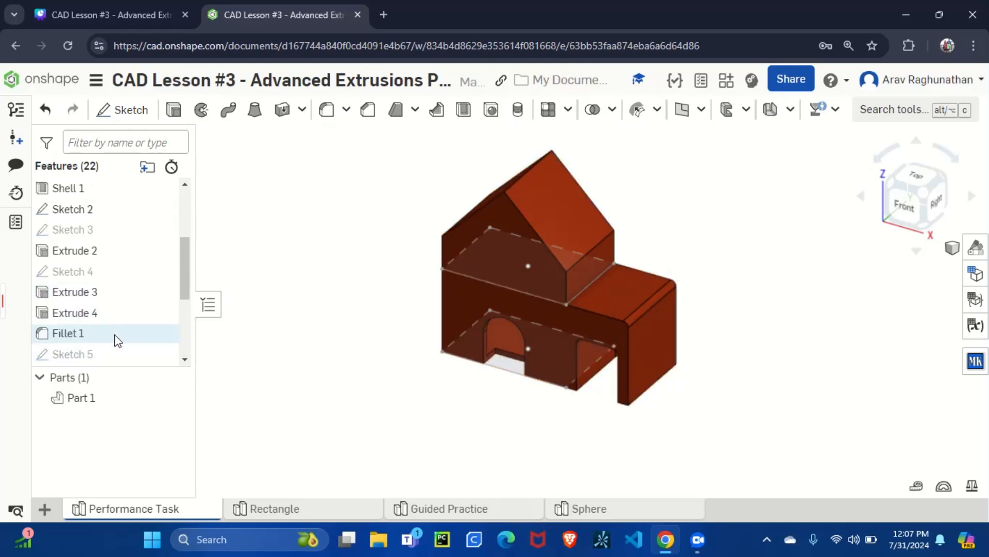
double_click(125, 286)
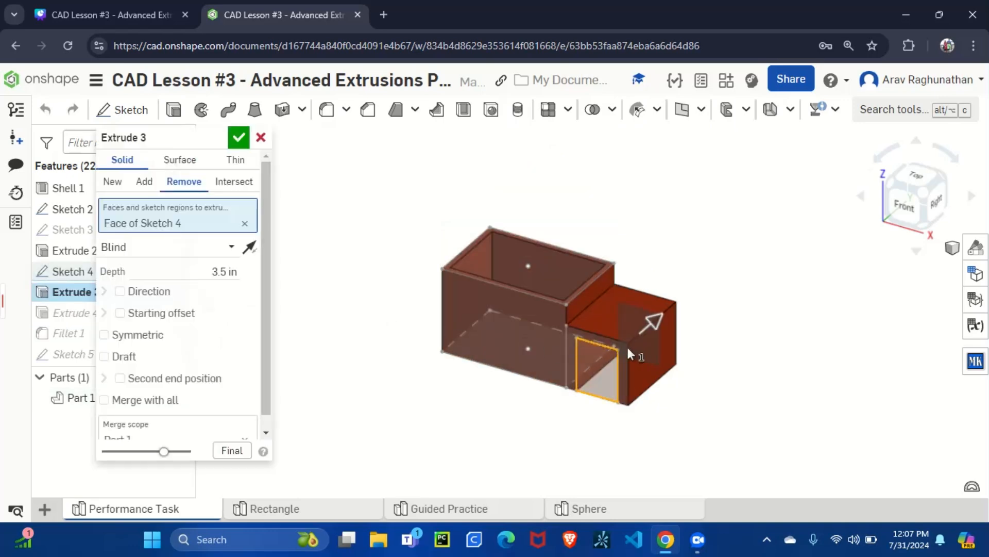
click(947, 176)
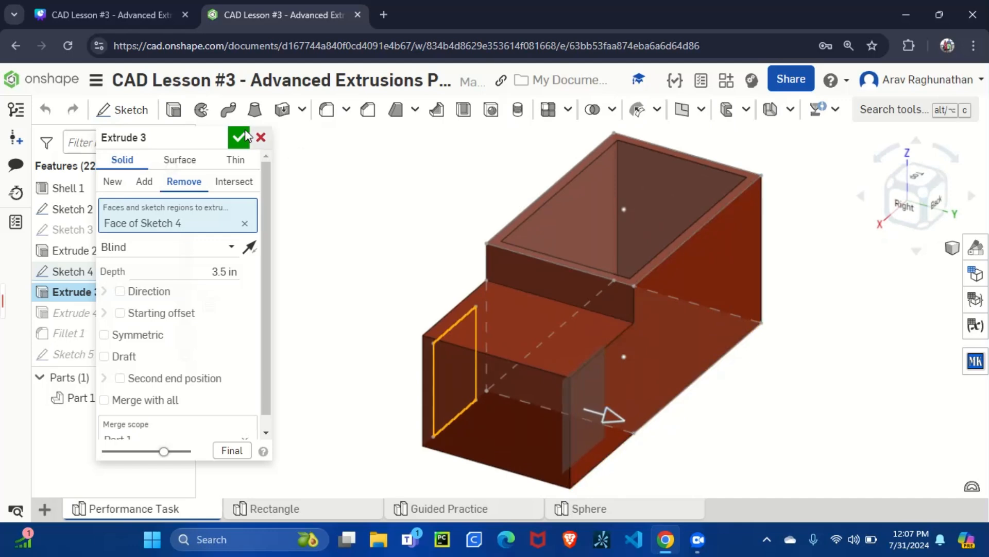
click(238, 137)
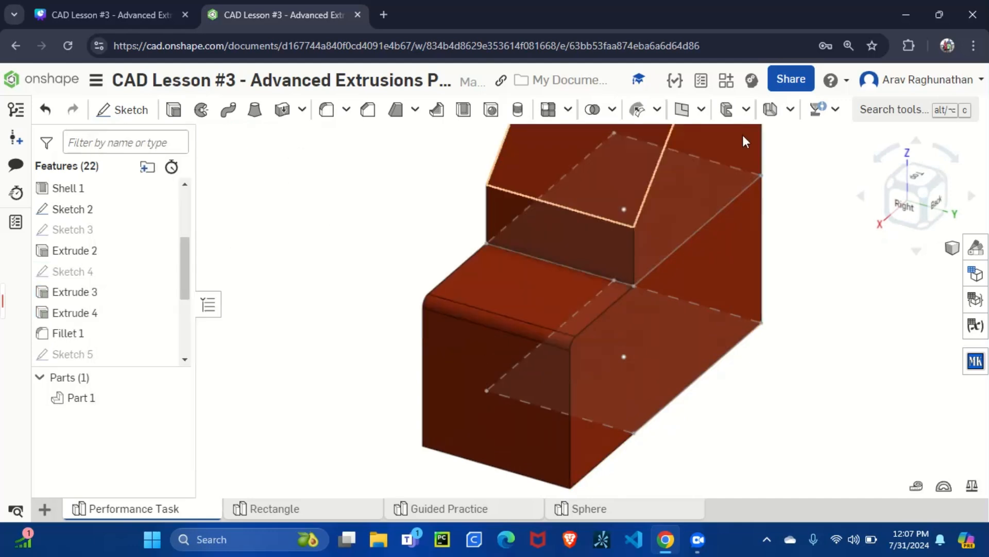
click(892, 186)
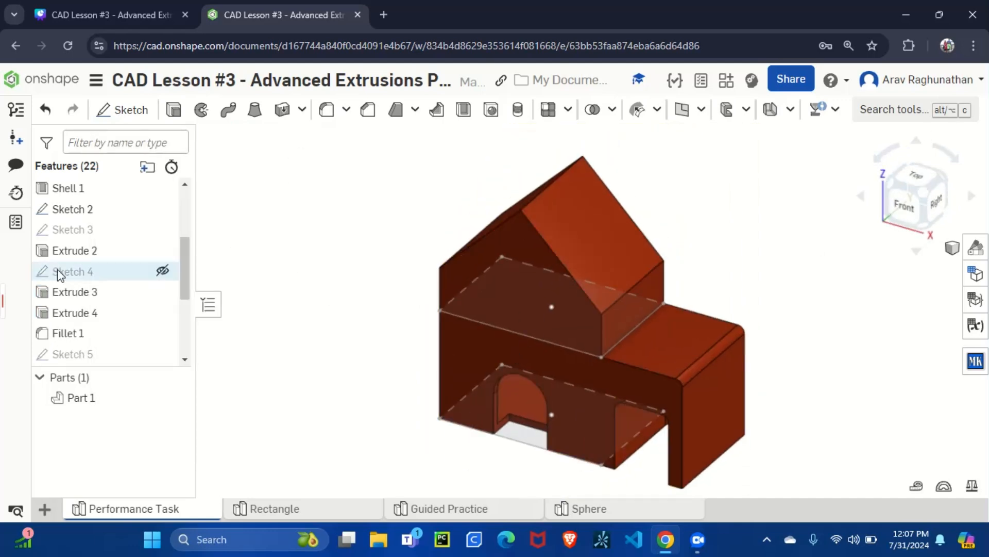
double_click(60, 315)
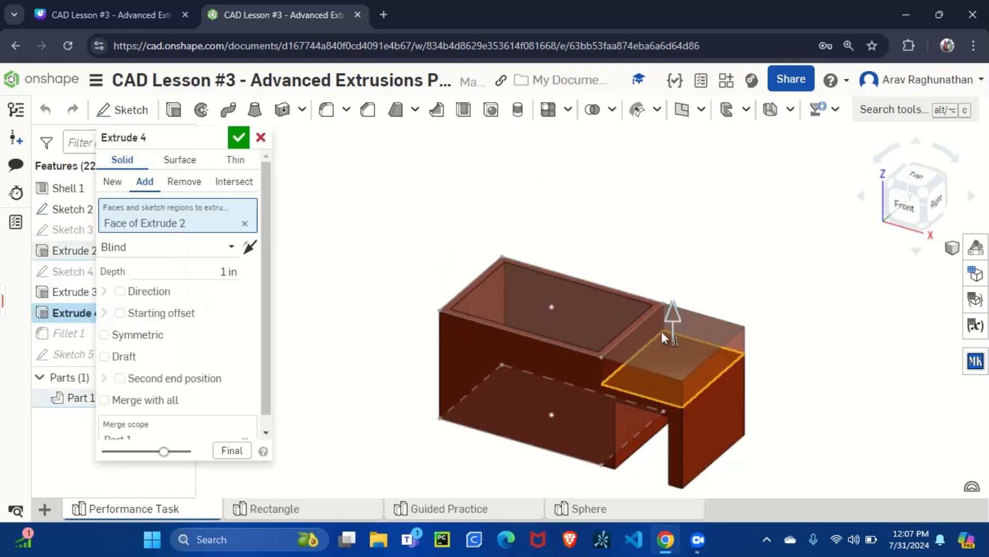
click(238, 138)
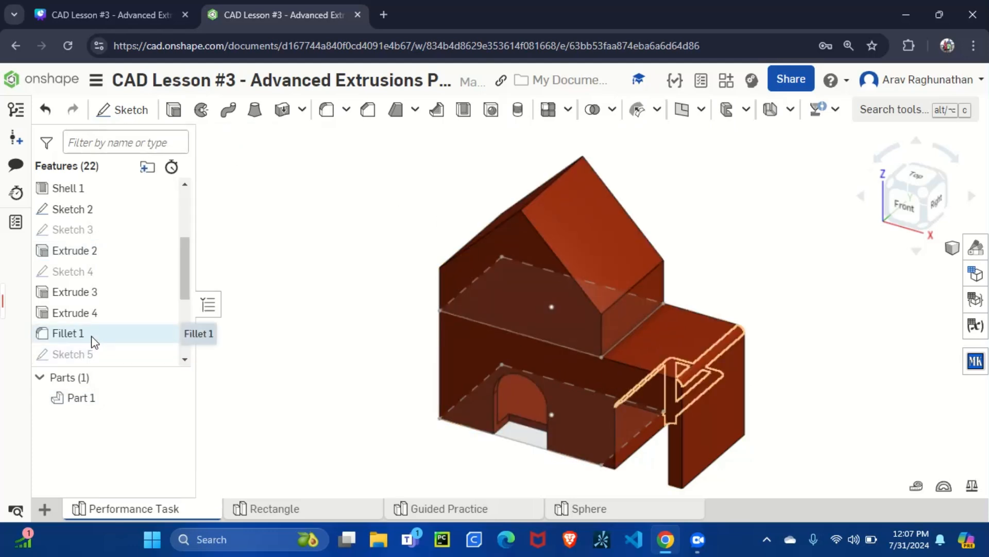
Step: Review the definitions of Sketch 5, Extrude 5 and Chamfer 1, which form the house's upper storey with sloped edges
scroll(91, 335, down, 2)
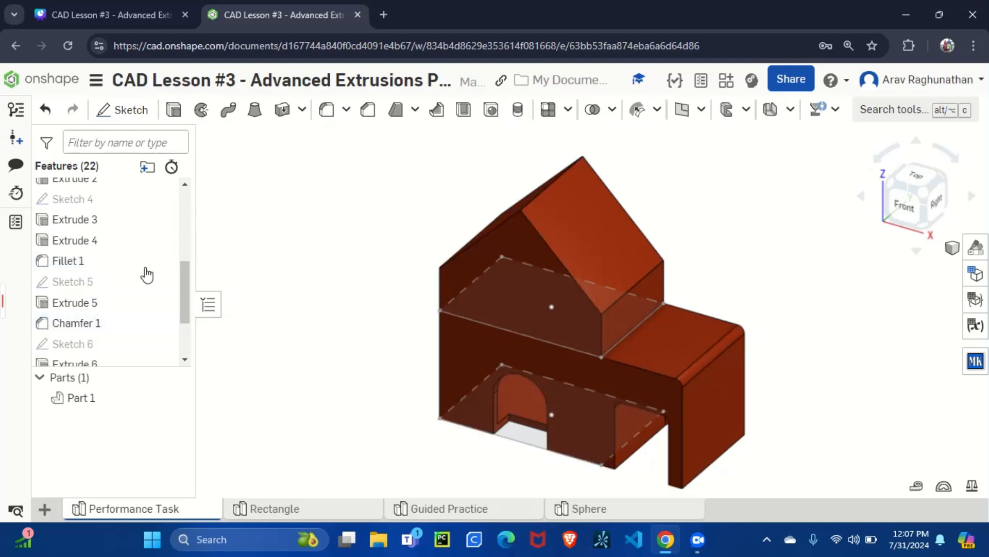
double_click(88, 284)
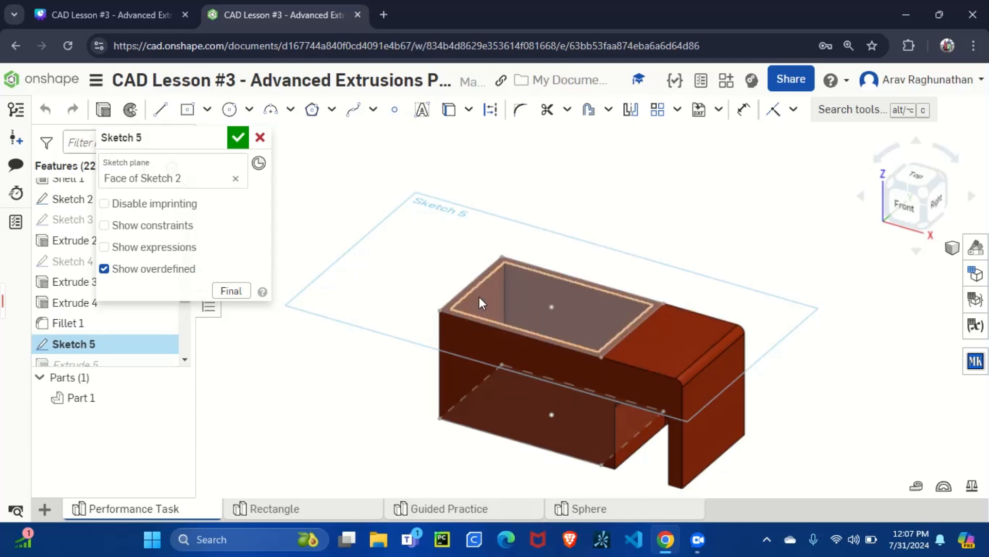
click(232, 135)
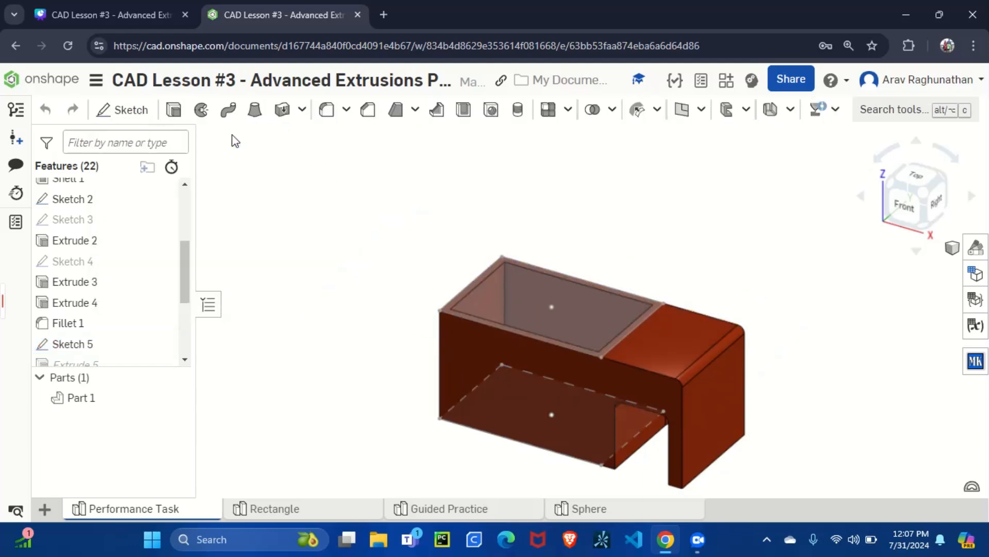
scroll(122, 323, down, 1)
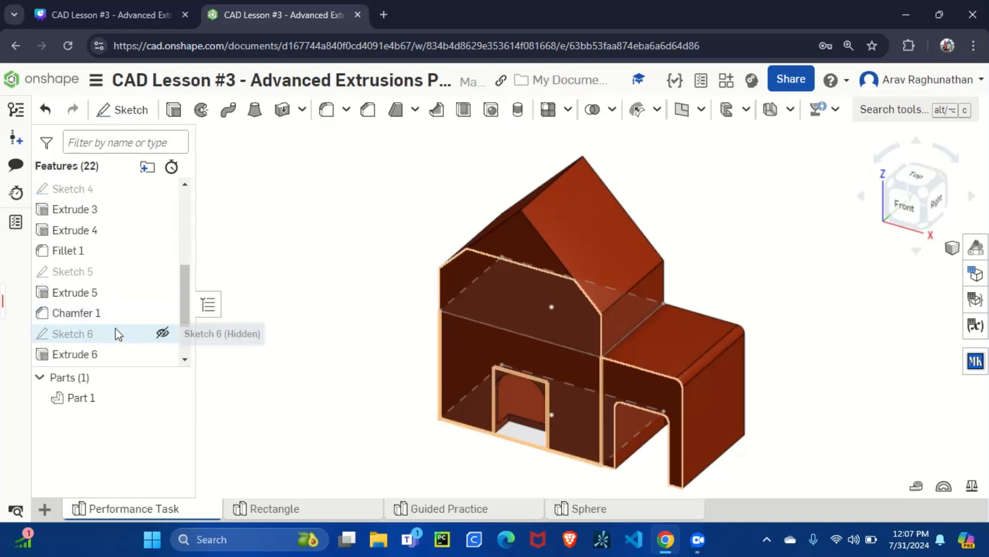
double_click(115, 292)
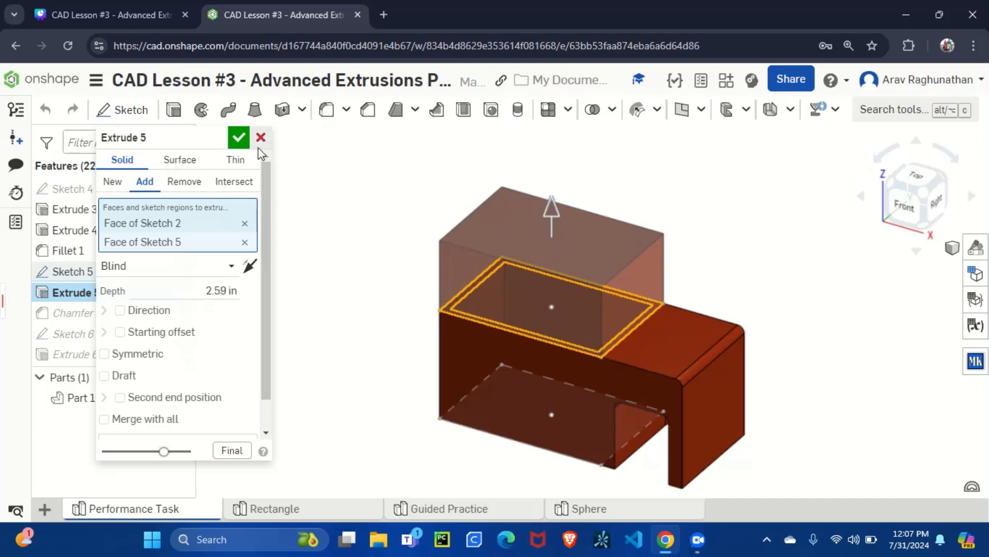
click(238, 137)
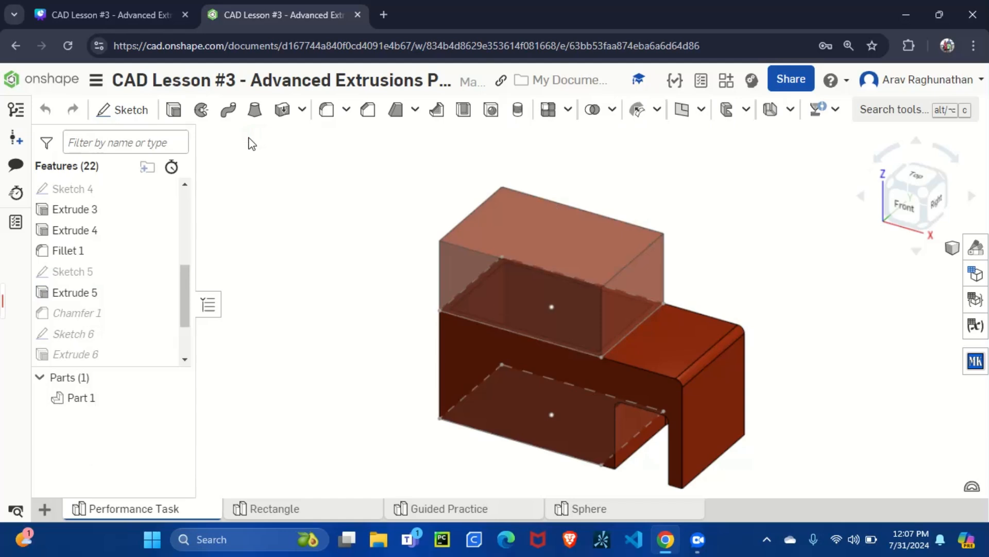
double_click(122, 315)
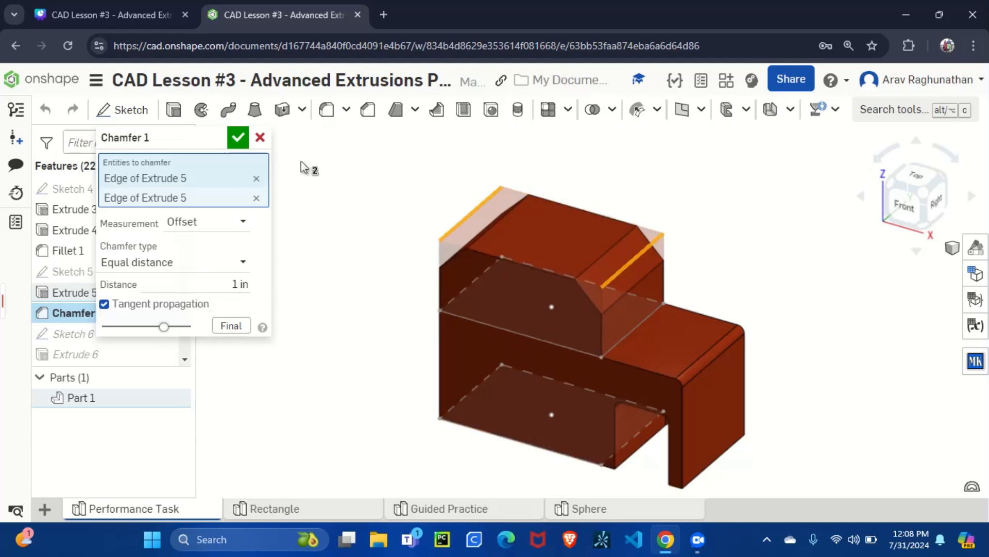
click(234, 138)
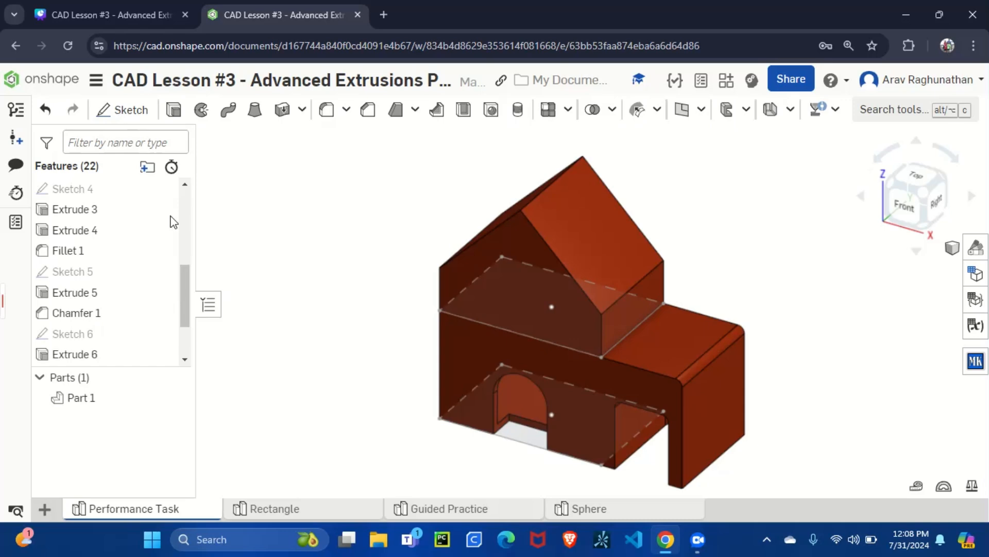
Step: Examine Sketch 6, the door outline and its dimensions on the main block, in the front view
double_click(107, 333)
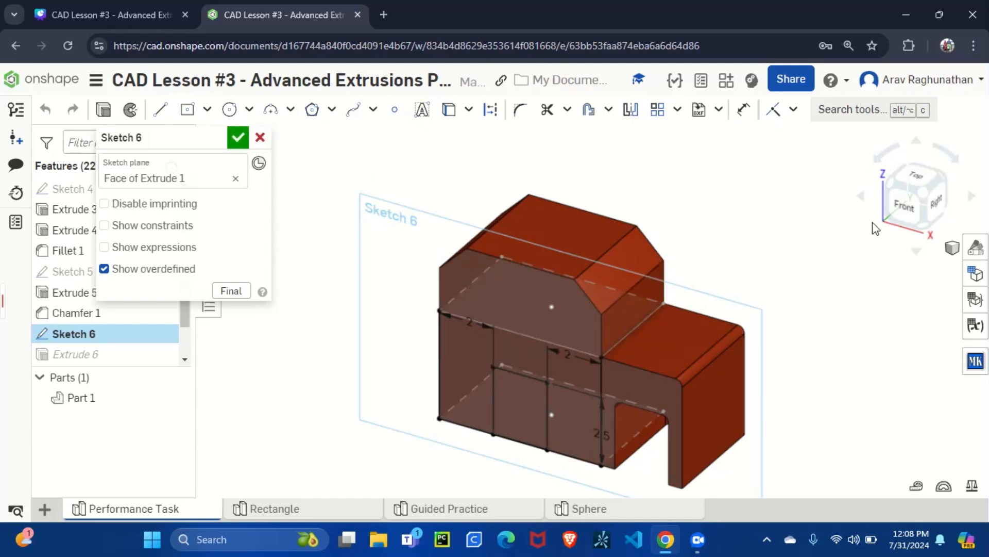
click(922, 221)
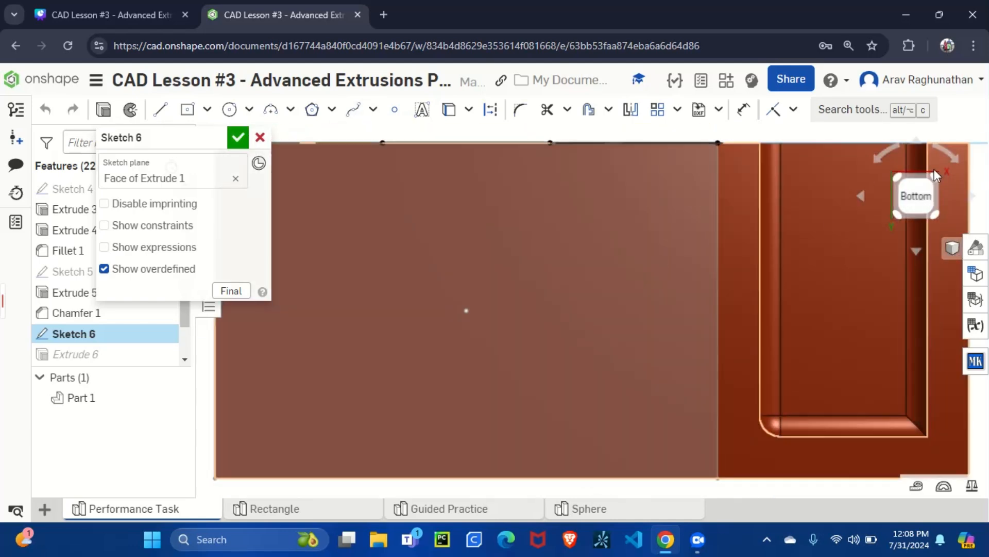
click(933, 176)
click(905, 187)
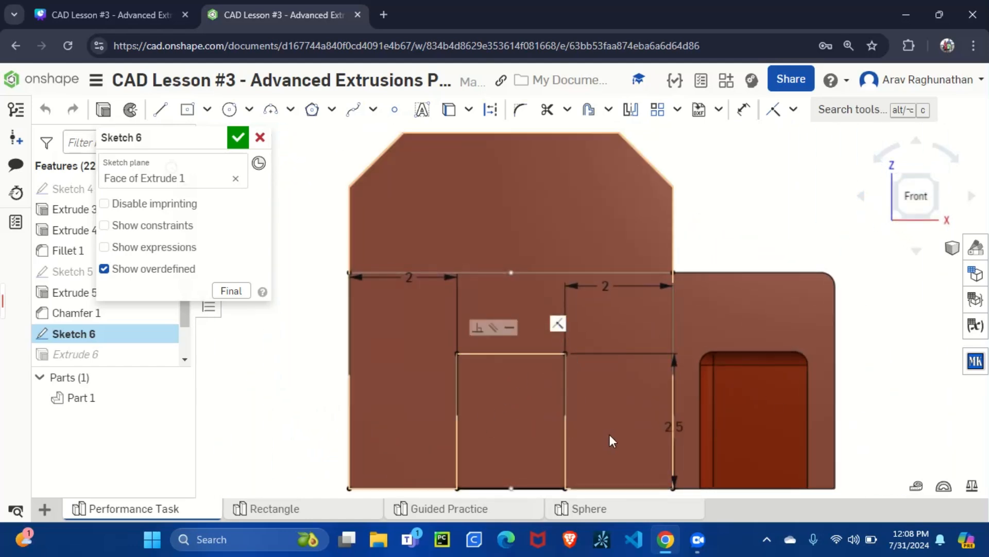
click(239, 138)
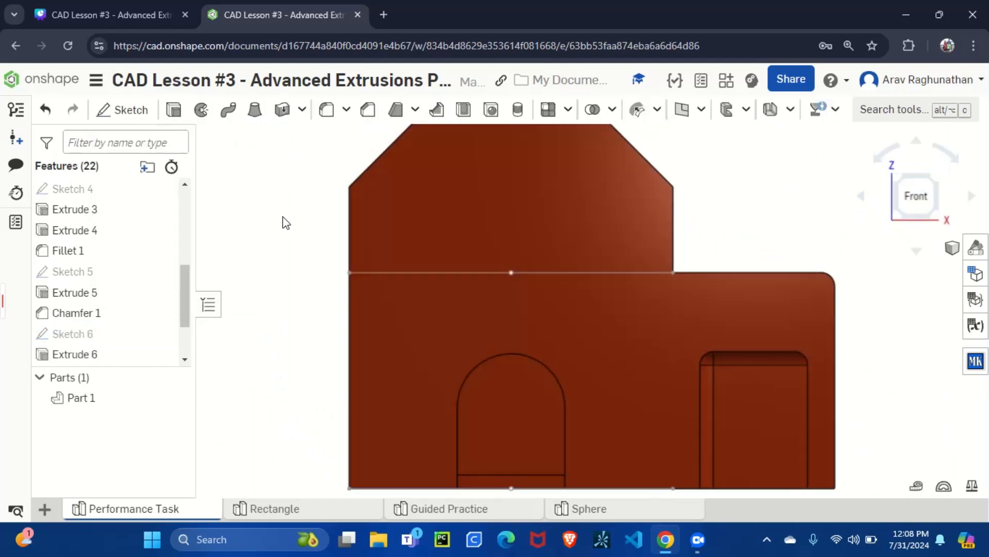
click(939, 179)
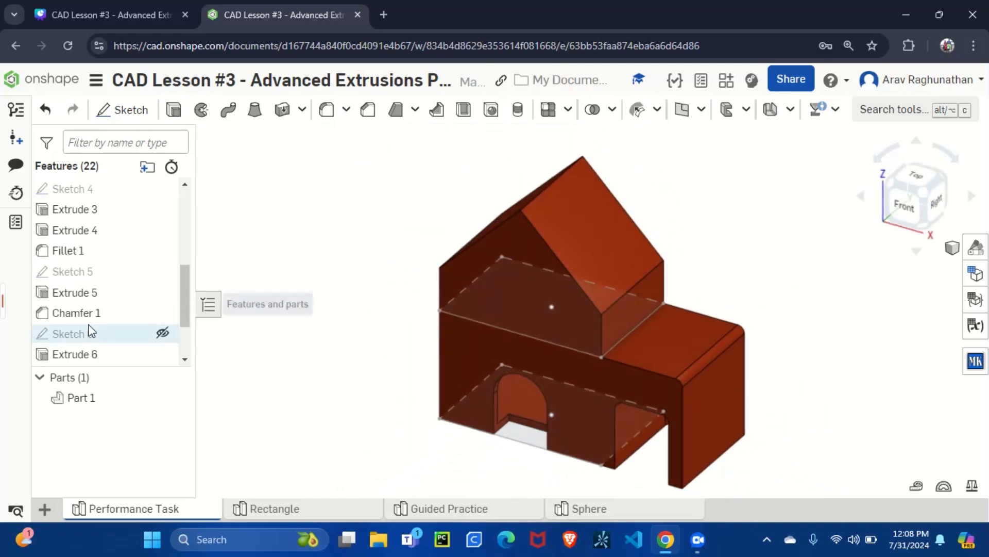
Step: Review the settings of Extrude 6 and Fillet 2, which cut the front doorway and round its upper end
scroll(90, 325, down, 1)
double_click(103, 278)
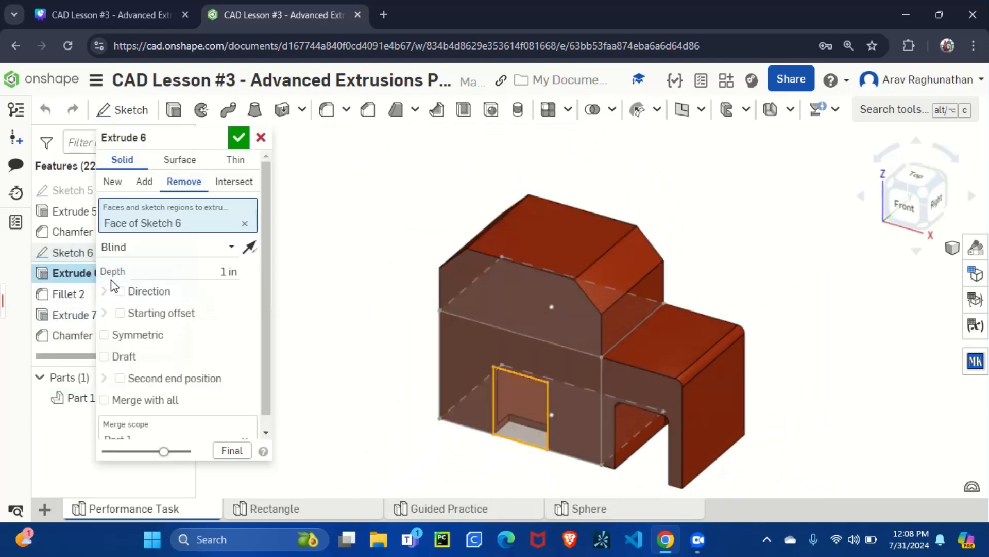
click(232, 144)
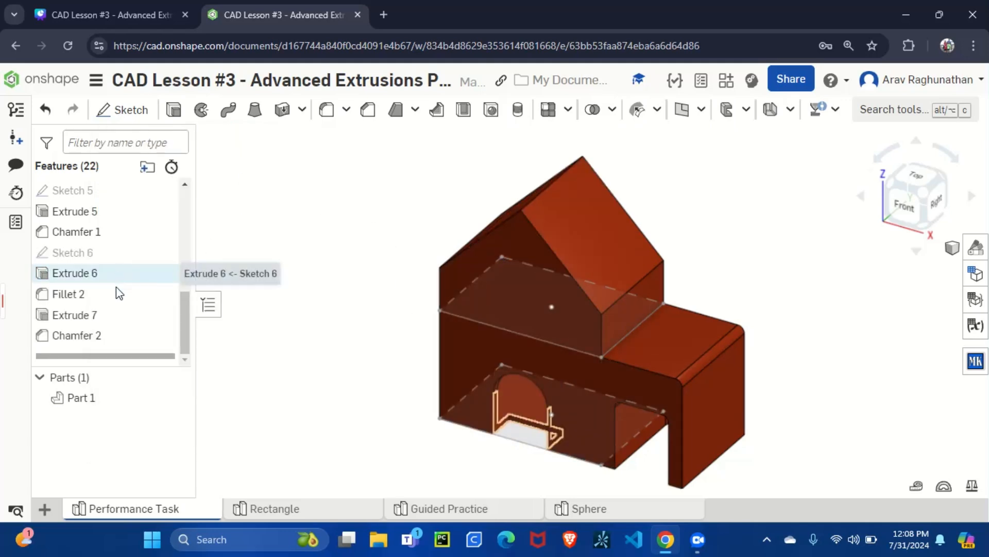
double_click(117, 301)
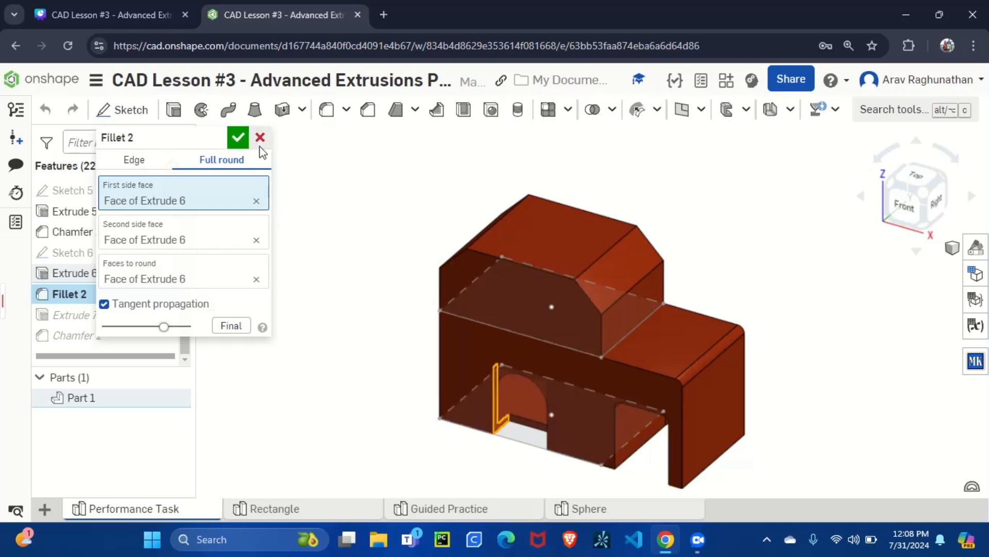
click(238, 139)
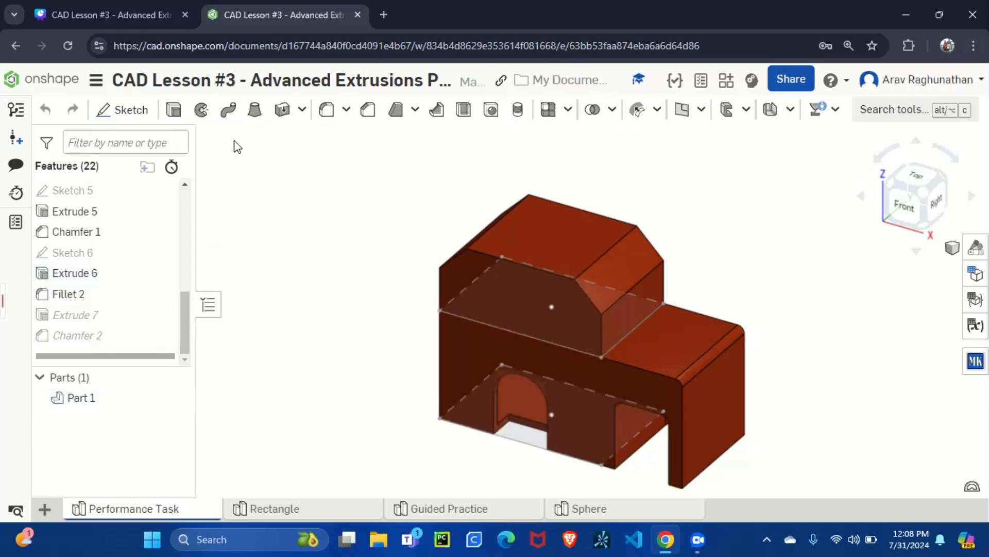
Step: Review the settings of Extrude 7 and Chamfer 2, which build the peaked roof above the upper storey
double_click(133, 311)
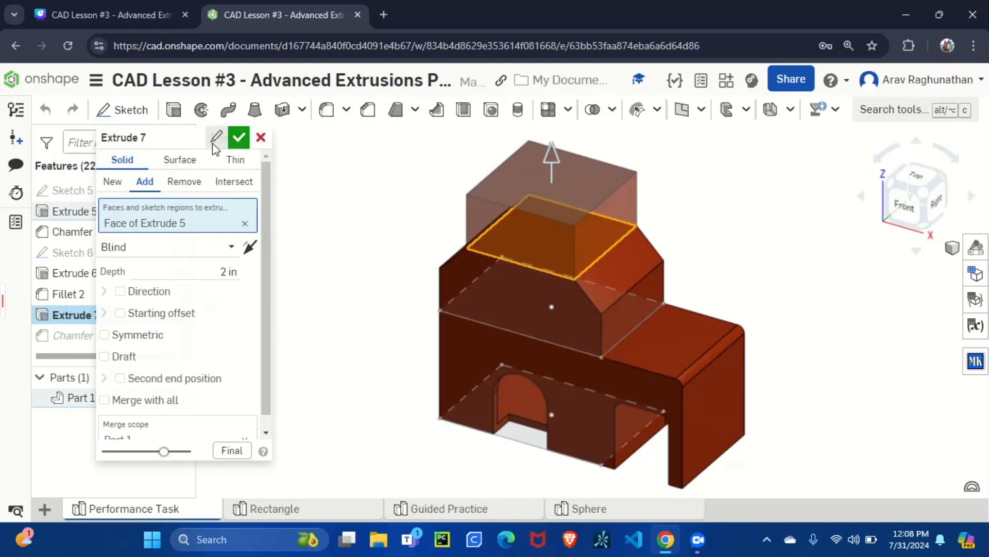
click(240, 139)
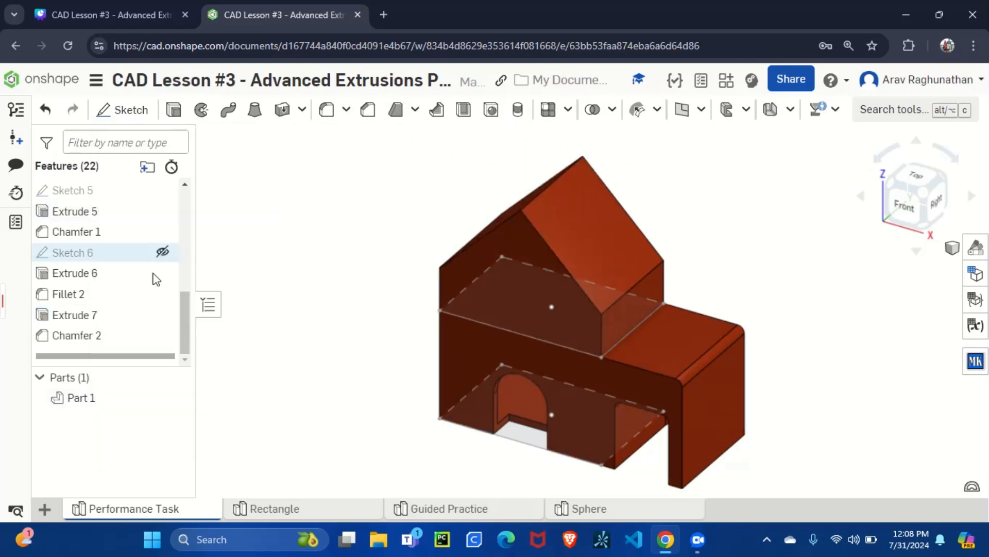
double_click(122, 339)
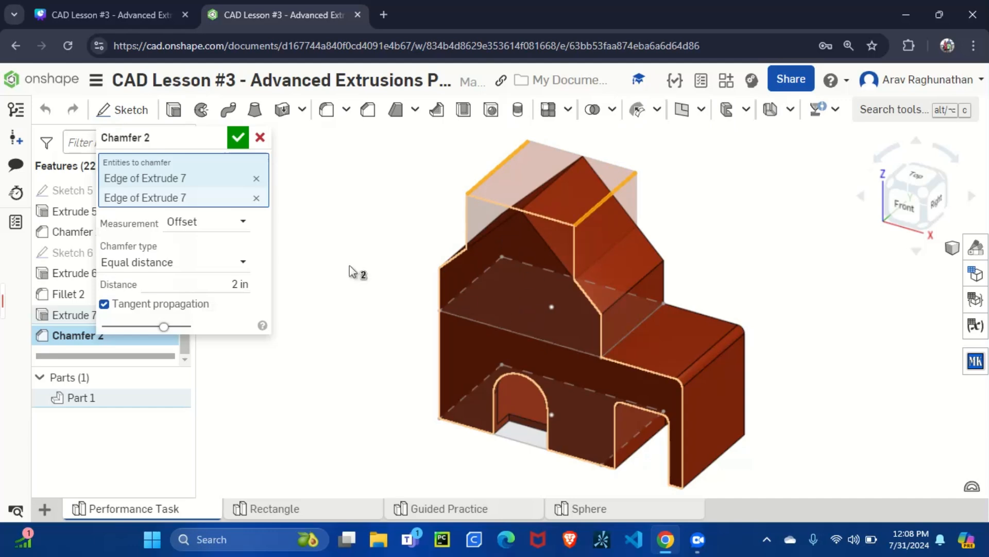
click(238, 140)
scroll(498, 260, down, 3)
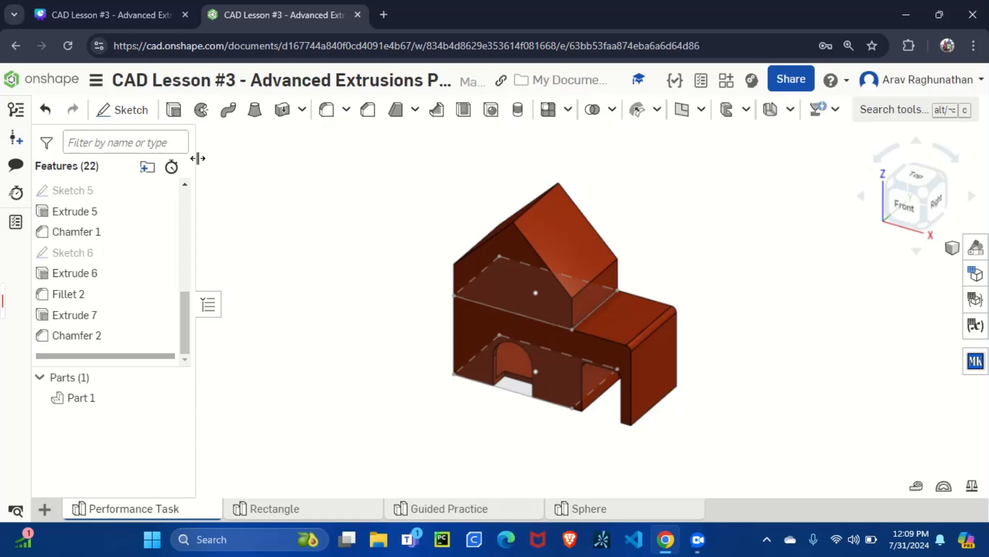
Step: Switch to the Canva lesson slides and present the "Performance Task - 3D House" slide in full screen
click(103, 15)
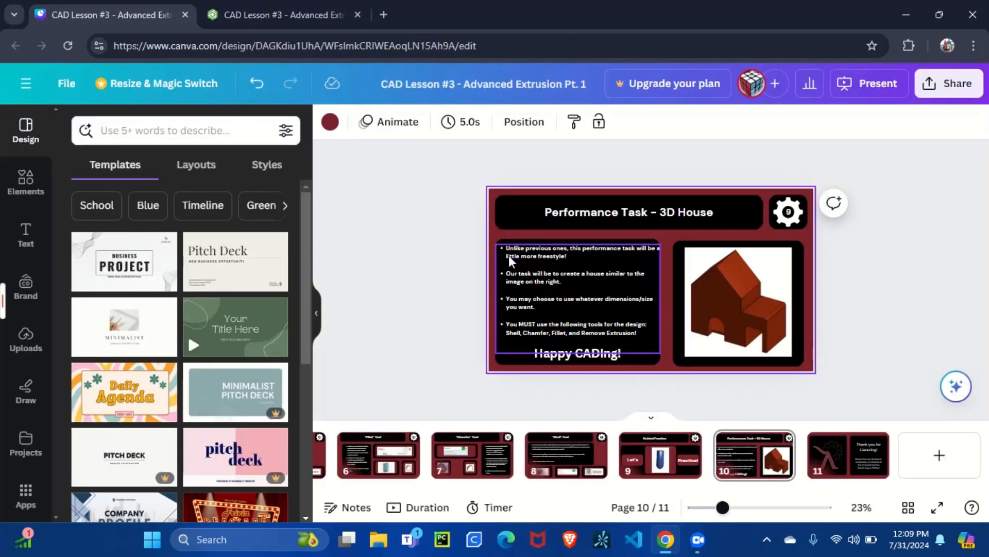
click(260, 4)
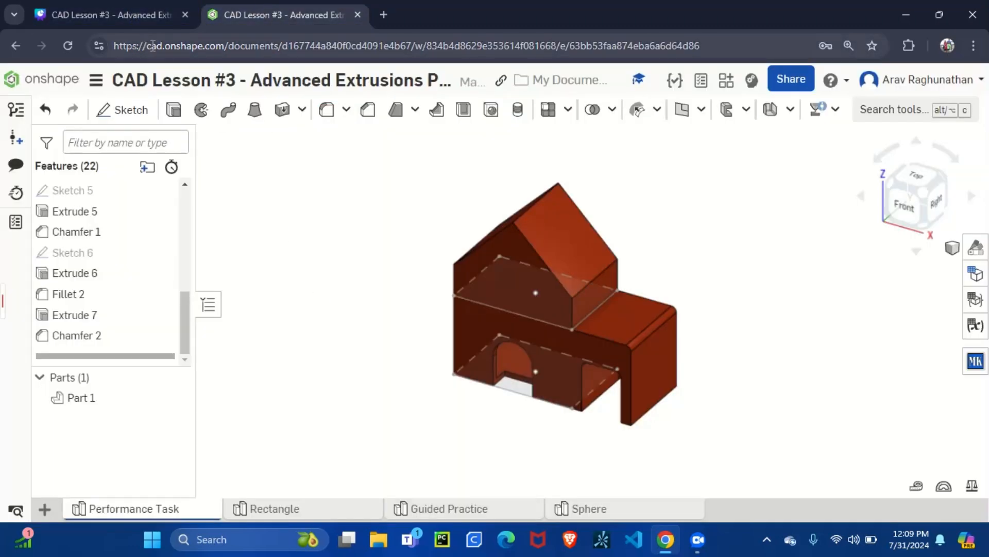
click(78, 15)
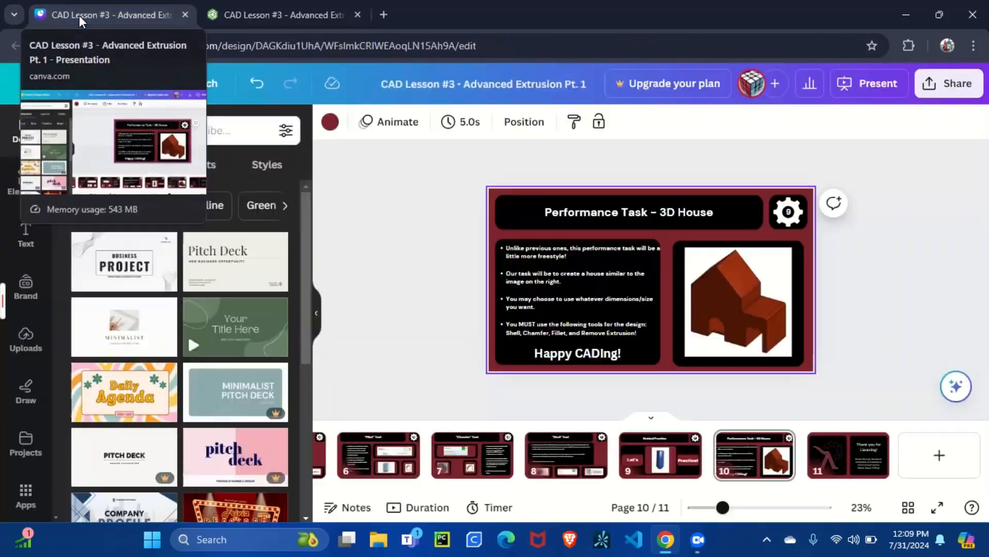
click(853, 93)
click(825, 440)
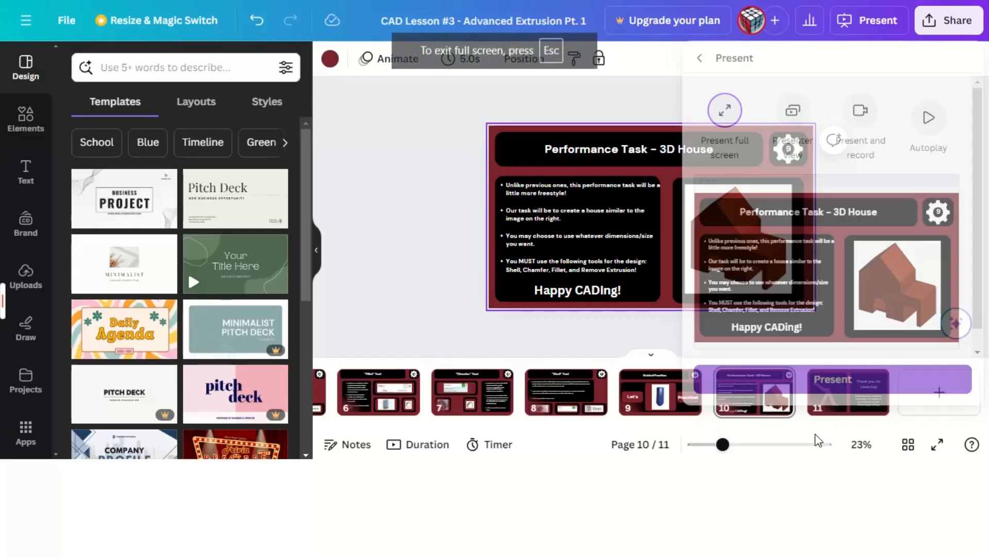